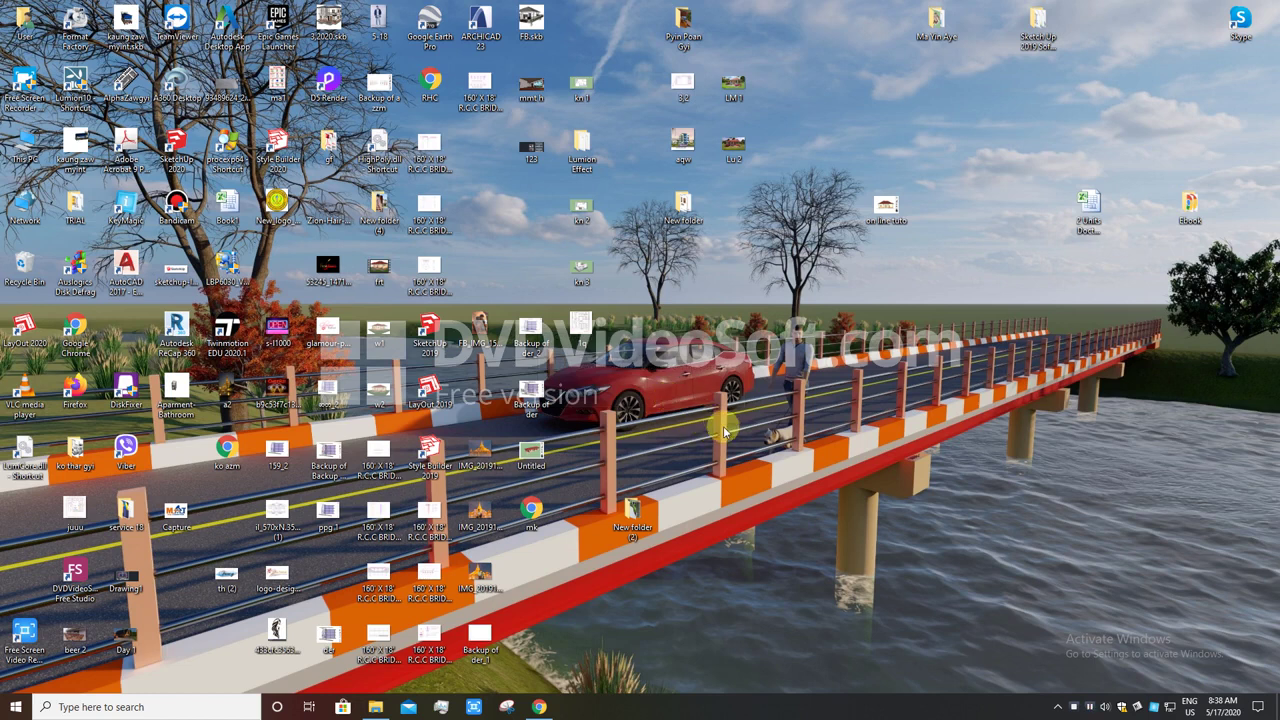
# Refresh the desktop twice, then open the 'on line tuto' file with LayOut 2019.
pyautogui.rightClick(685, 331)
pyautogui.click(715, 370)
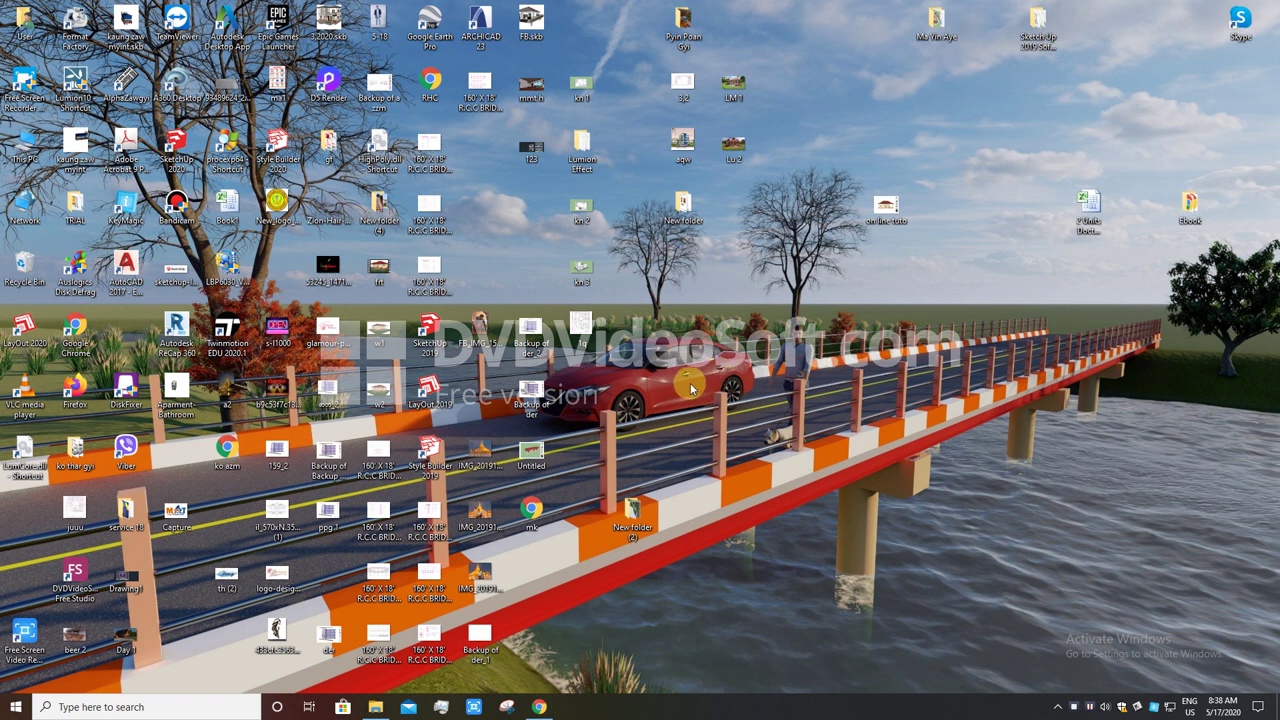
pyautogui.rightClick(686, 316)
pyautogui.click(707, 366)
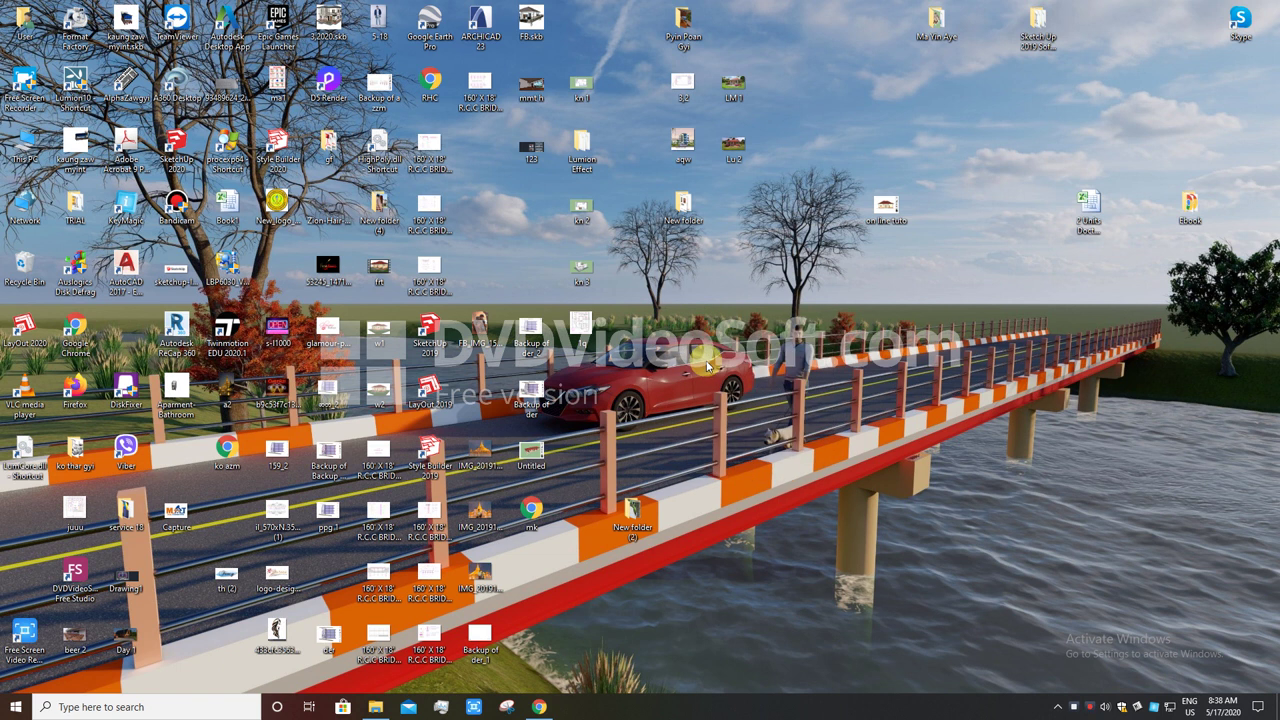
pyautogui.rightClick(889, 209)
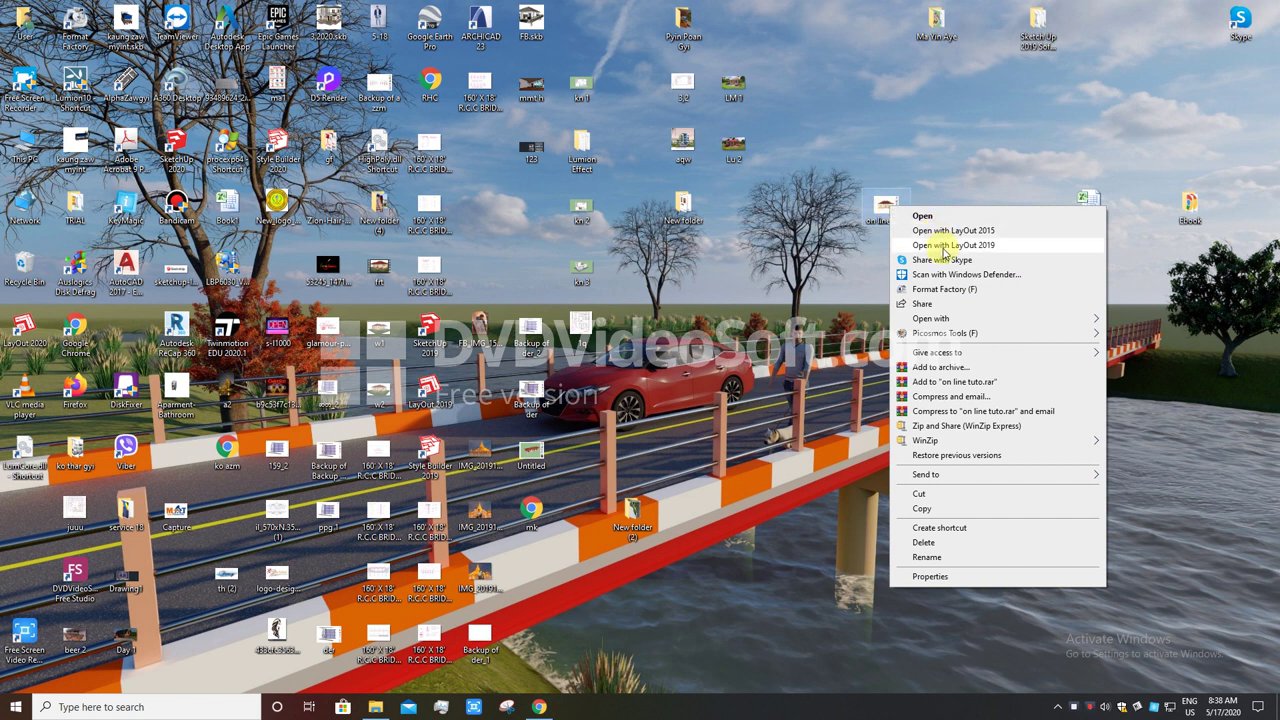
pyautogui.click(942, 246)
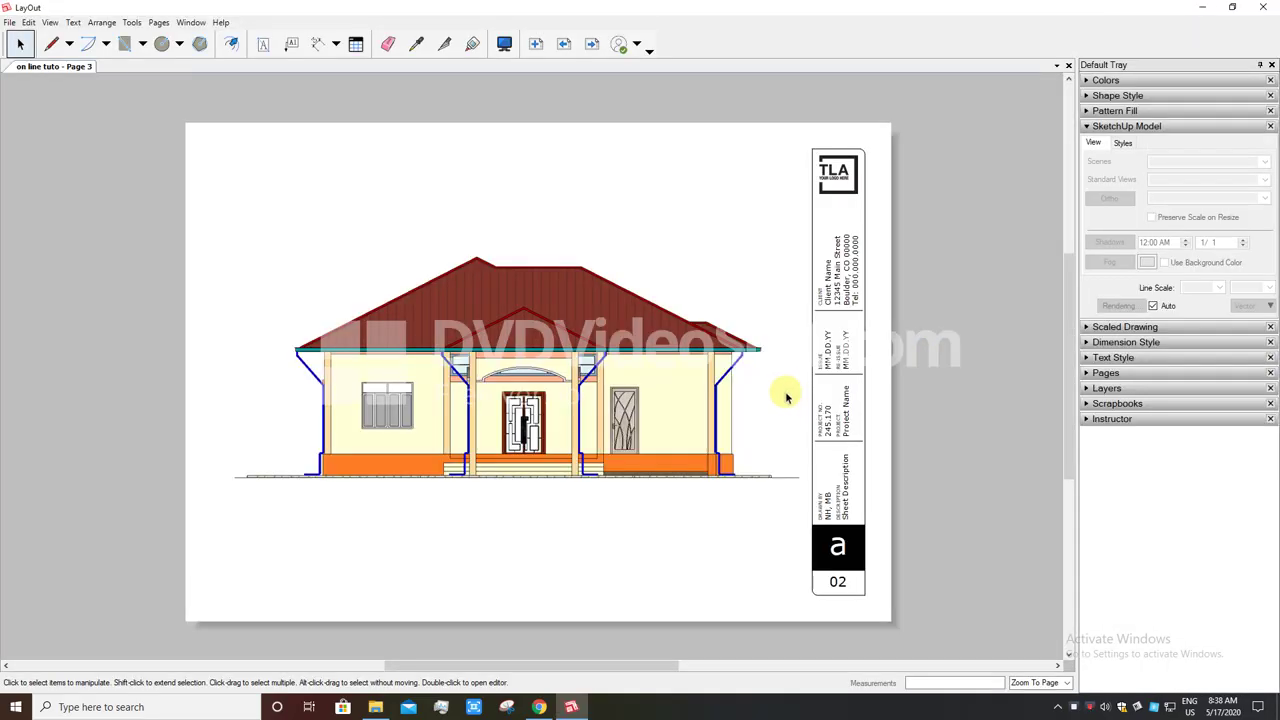
# Browse the pages from the blank cover forward to the roof plan on Page 7.
pyautogui.click(564, 46)
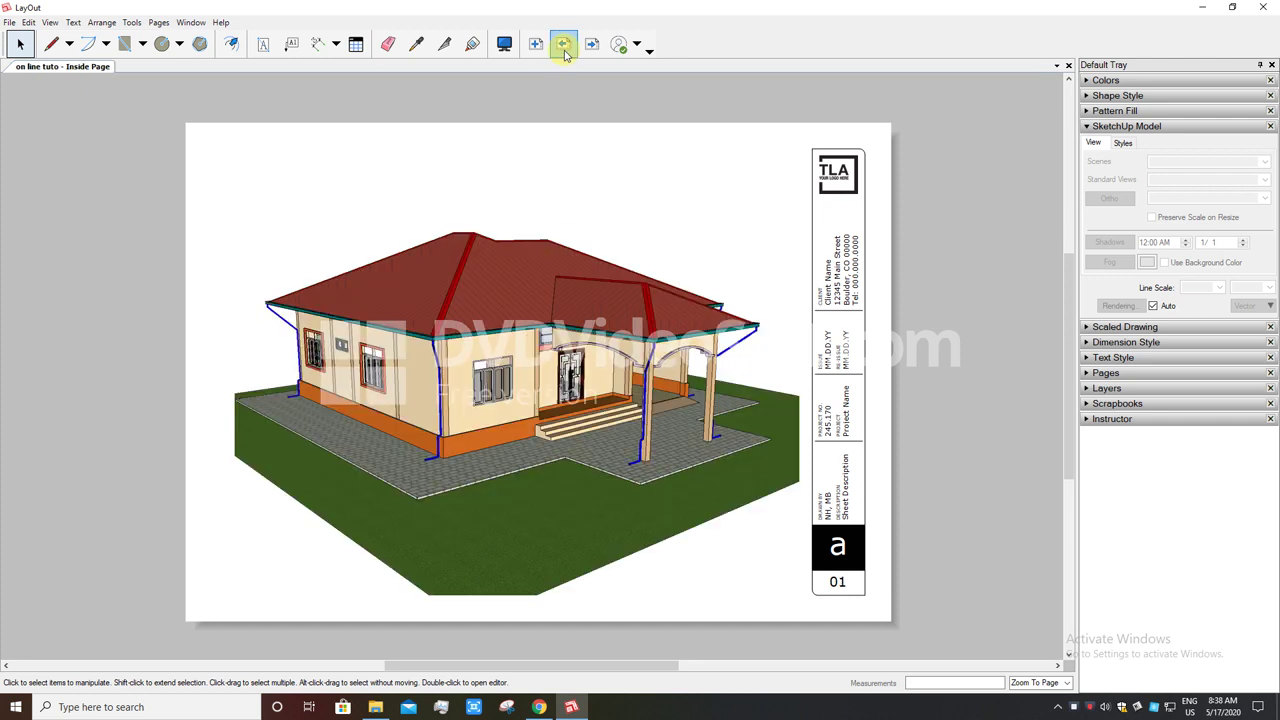
pyautogui.click(566, 54)
pyautogui.click(591, 54)
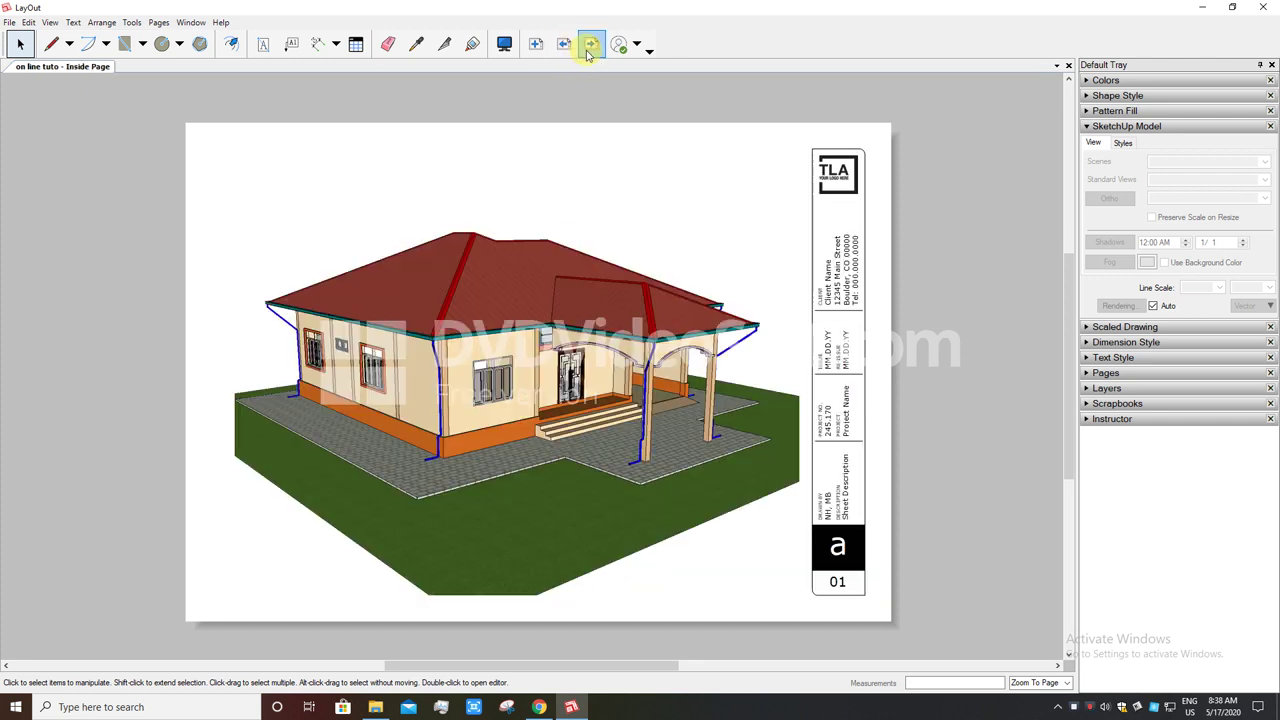
pyautogui.click(590, 46)
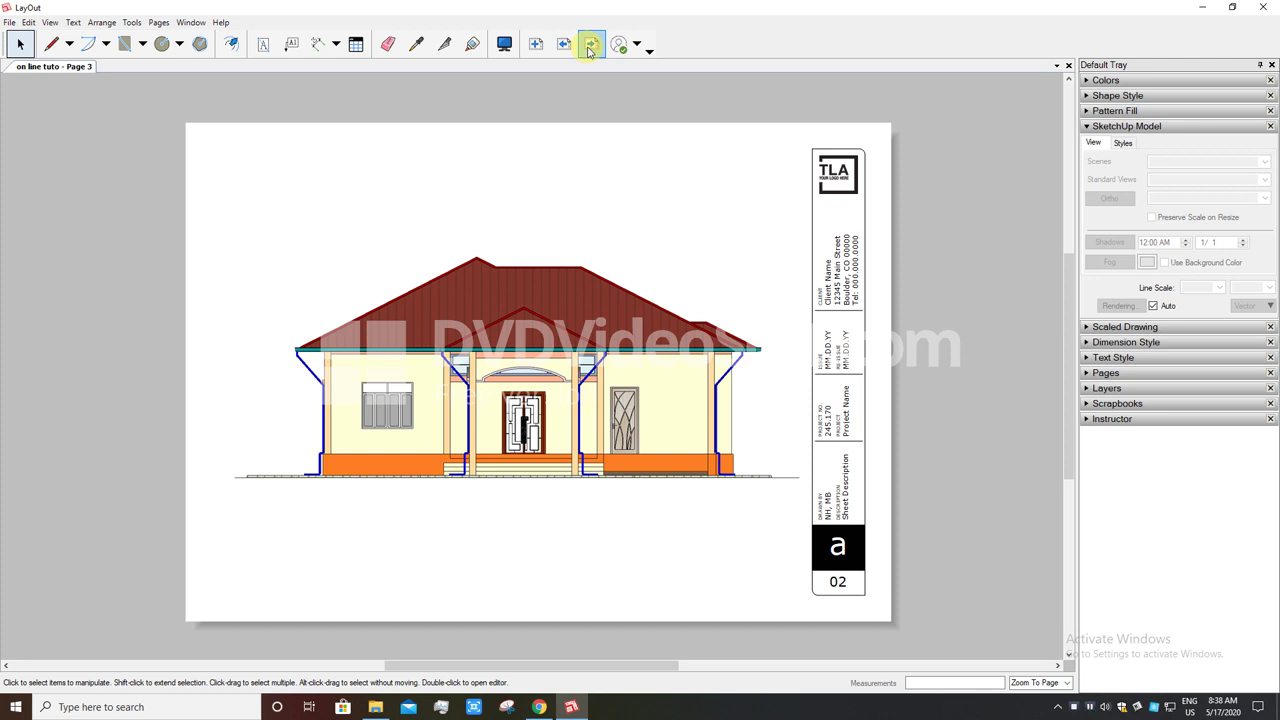
pyautogui.click(589, 52)
pyautogui.click(590, 52)
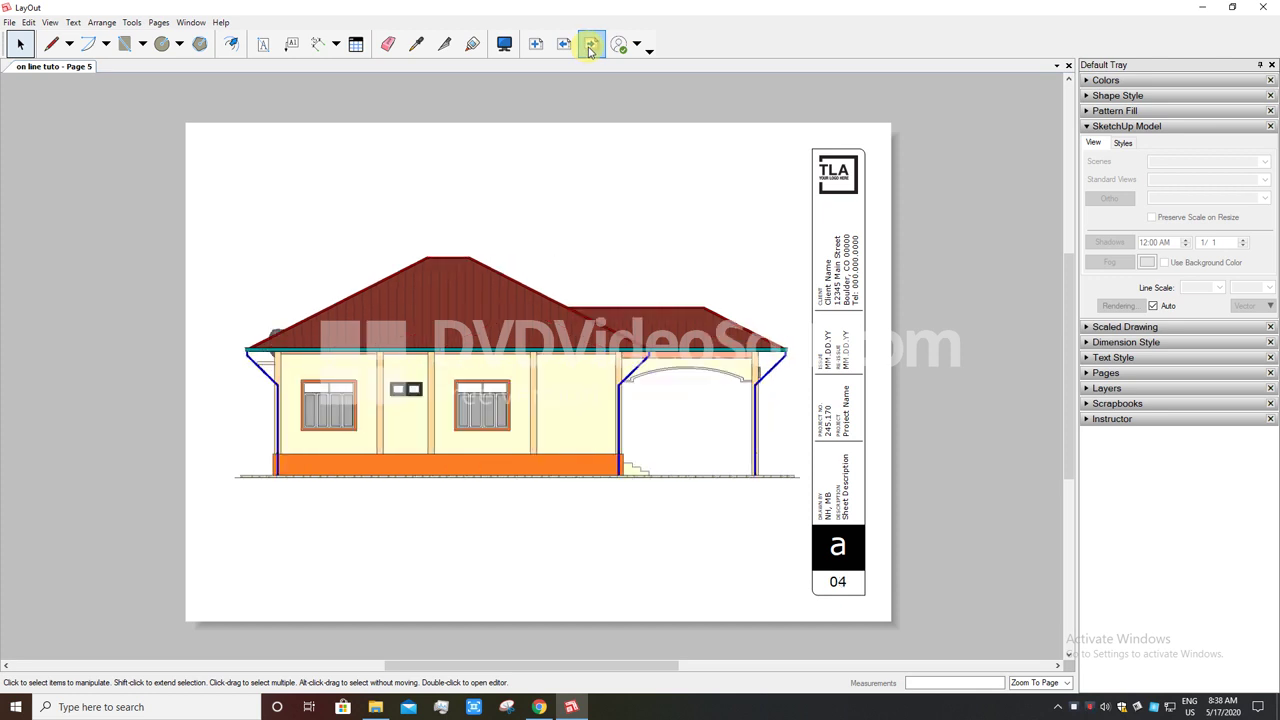
pyautogui.click(590, 52)
pyautogui.click(590, 50)
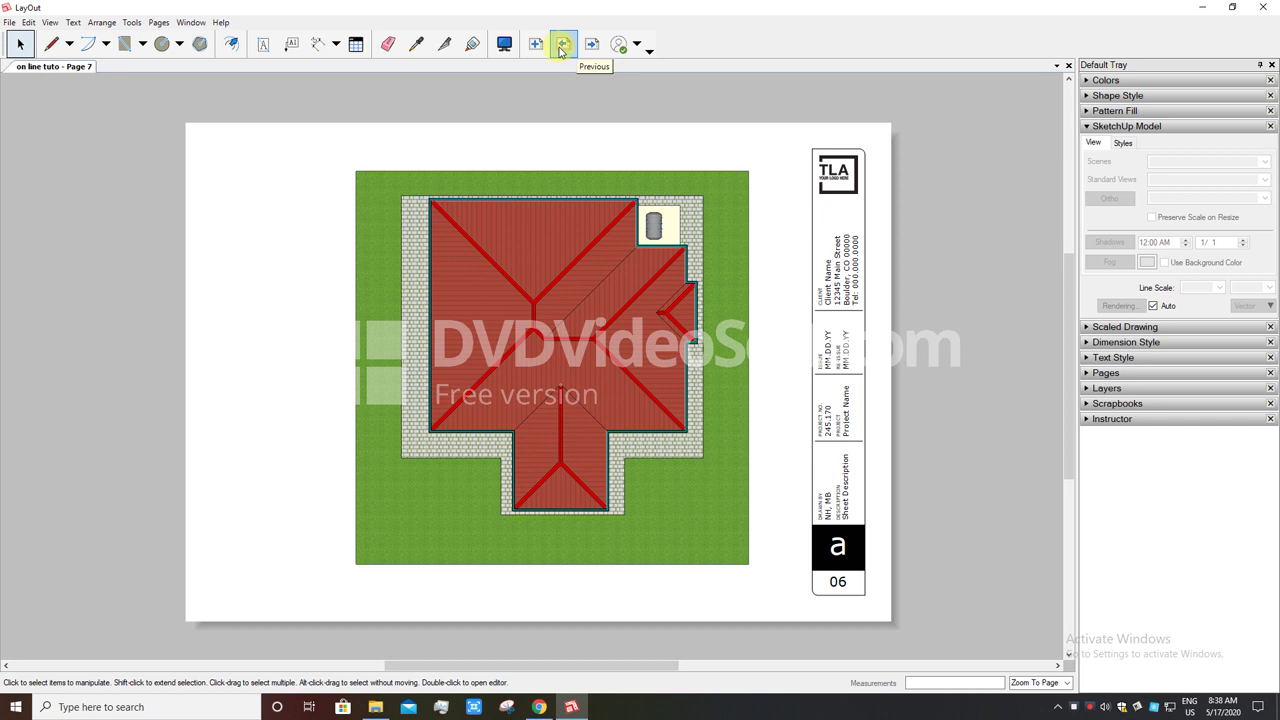
# Return to the front elevation on Page 3 and expand the Shape Style settings.
pyautogui.click(563, 47)
pyautogui.click(563, 48)
pyautogui.click(561, 48)
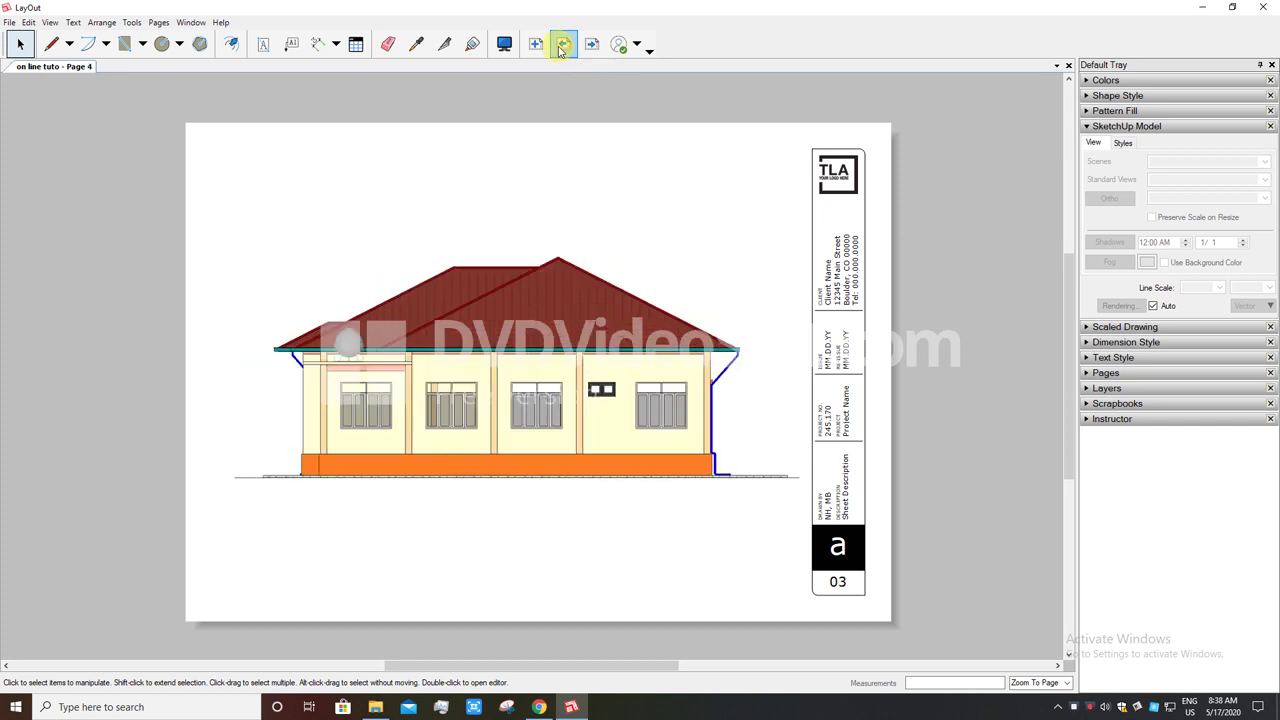
pyautogui.click(561, 50)
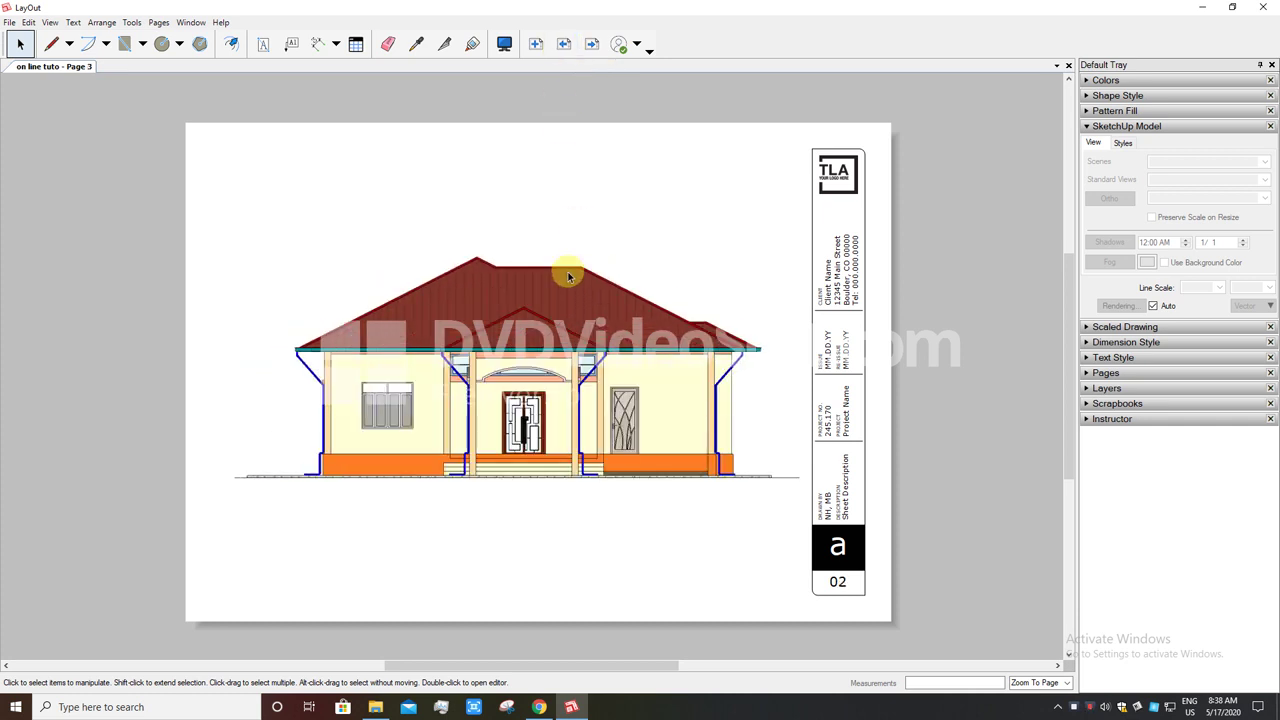
pyautogui.click(563, 46)
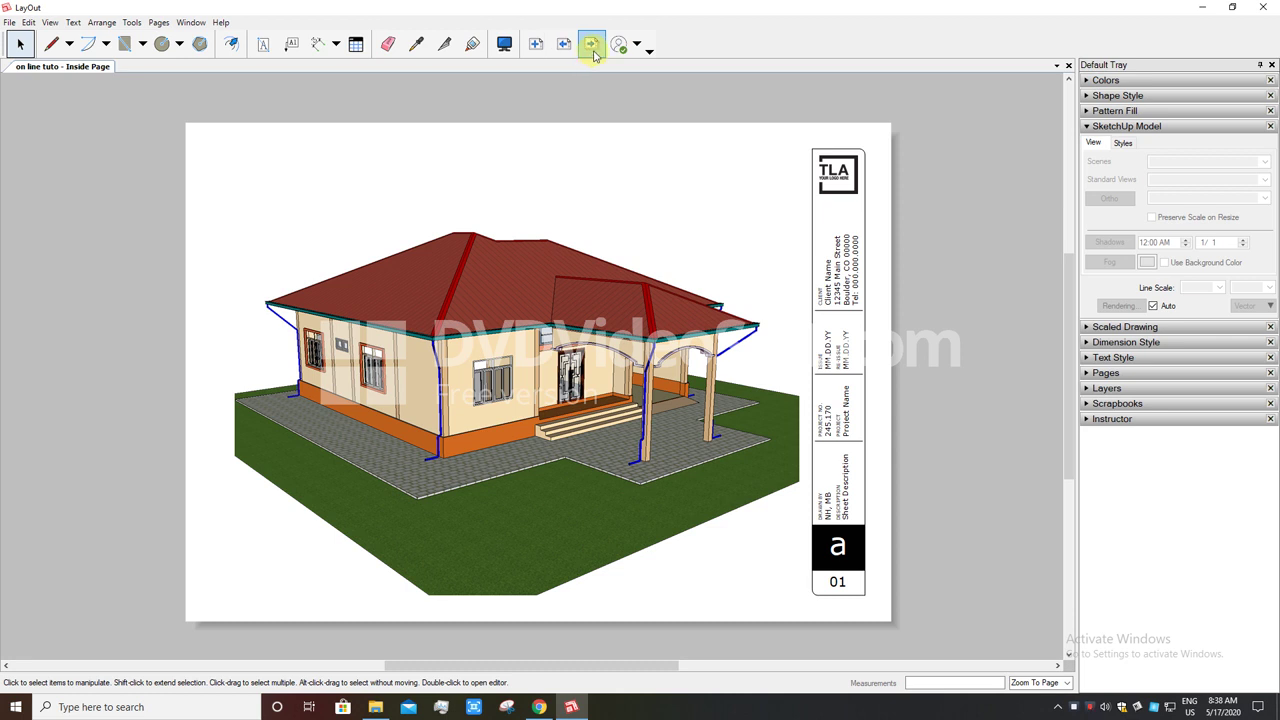
pyautogui.click(592, 47)
pyautogui.scroll(-2, 660, 209)
pyautogui.scroll(2, 660, 249)
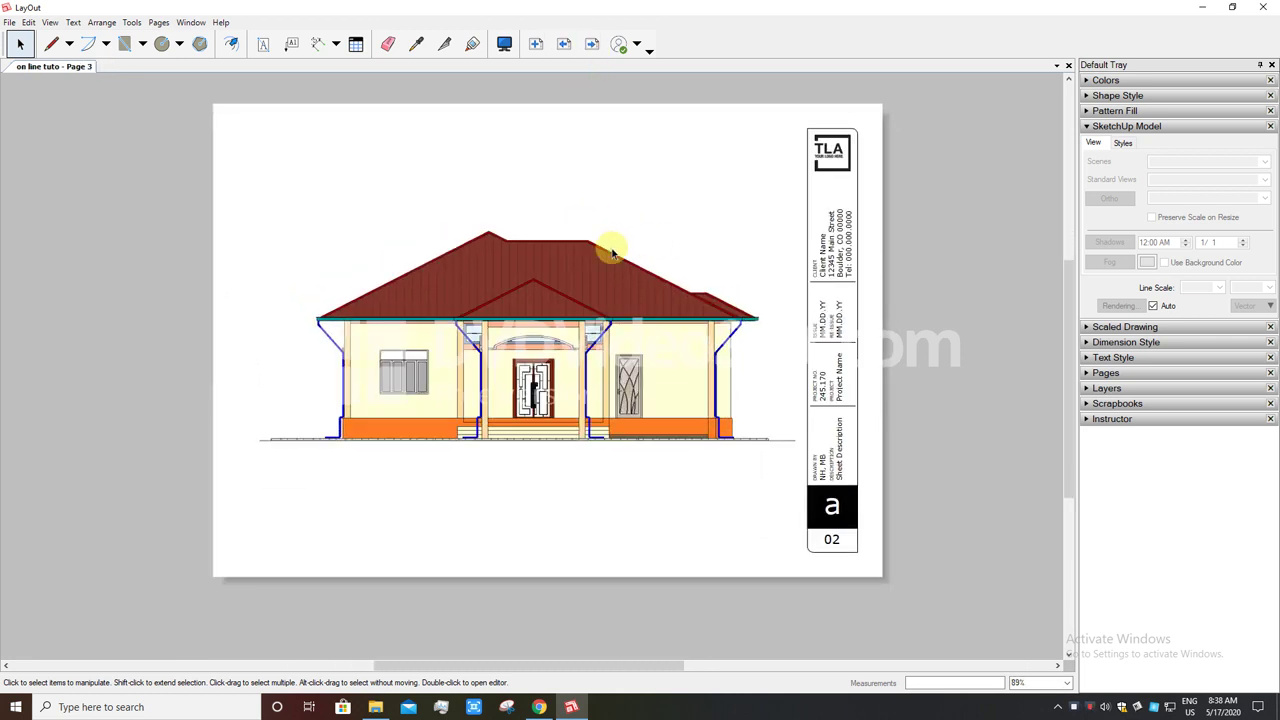
pyautogui.click(1120, 96)
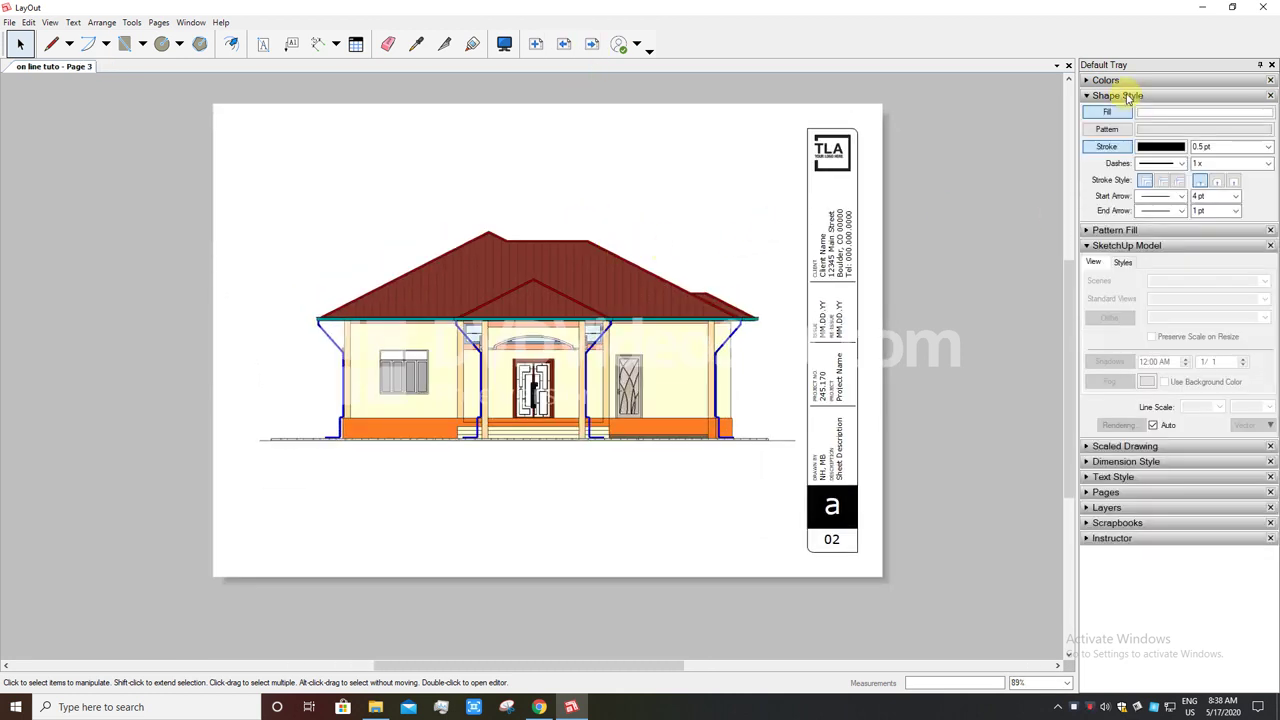
# Collapse the SketchUp Model settings, then draw and delete a small test rectangle.
pyautogui.click(1123, 246)
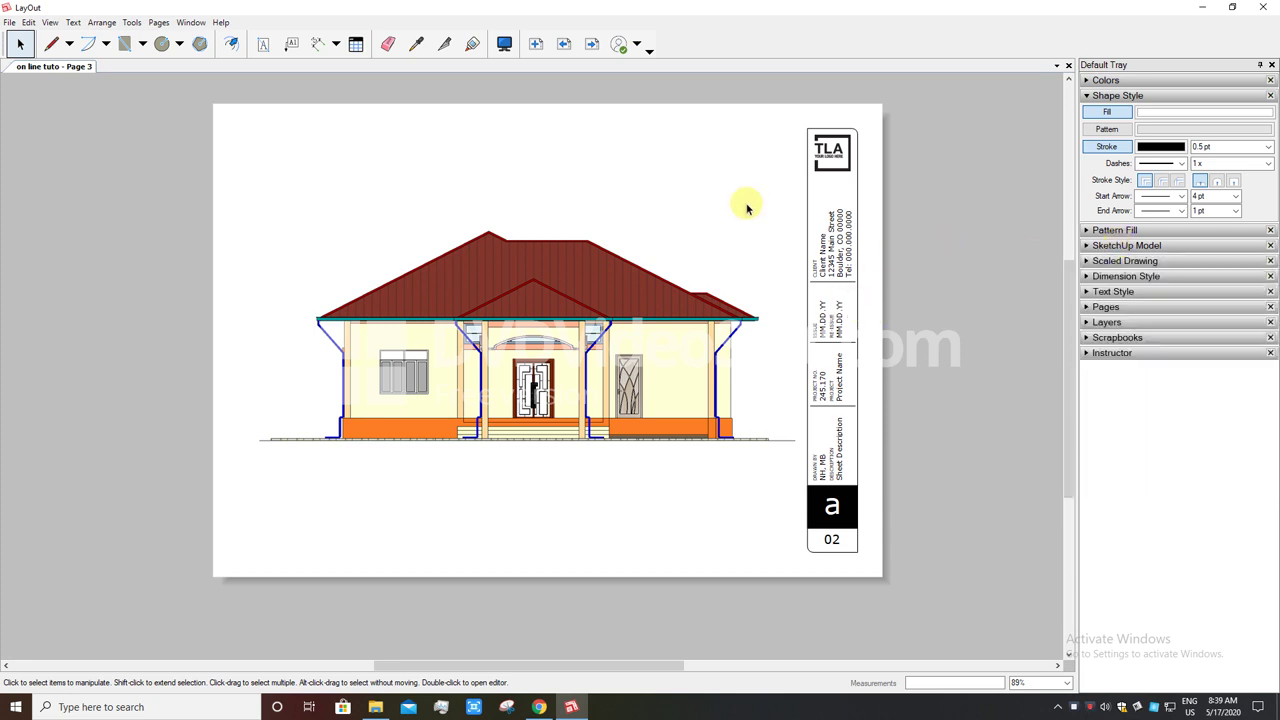
pyautogui.click(144, 44)
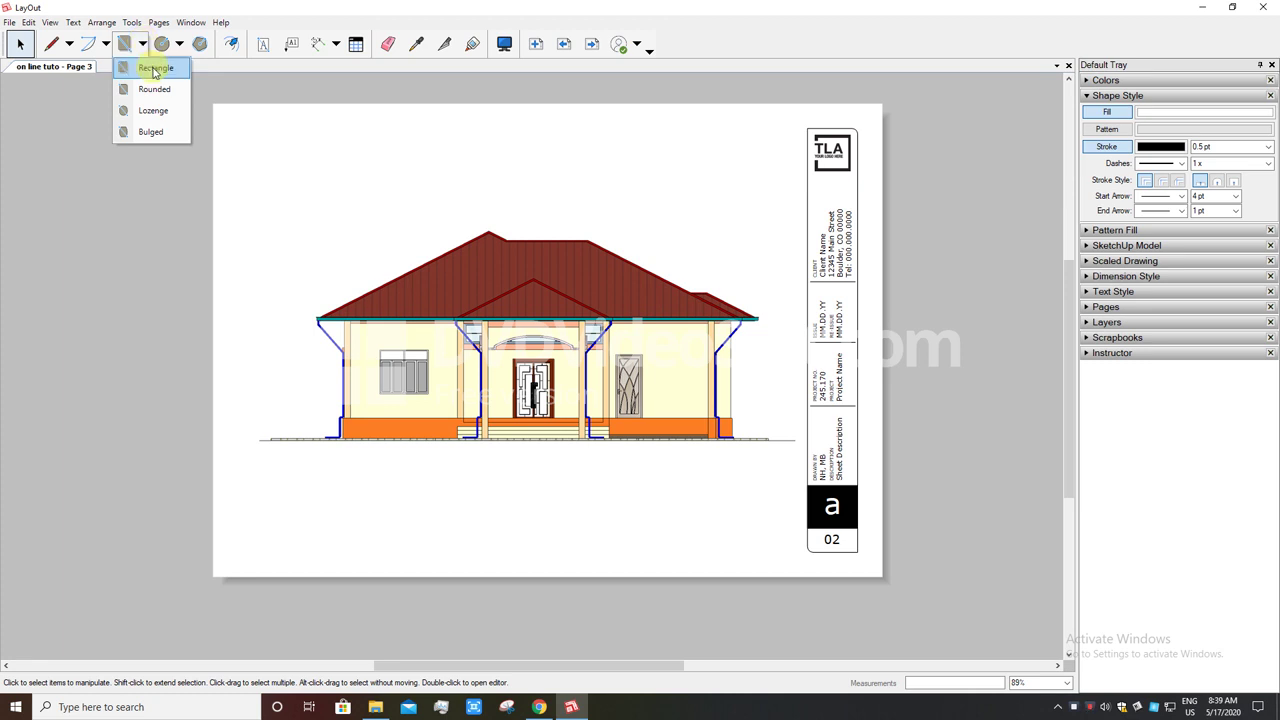
pyautogui.click(155, 68)
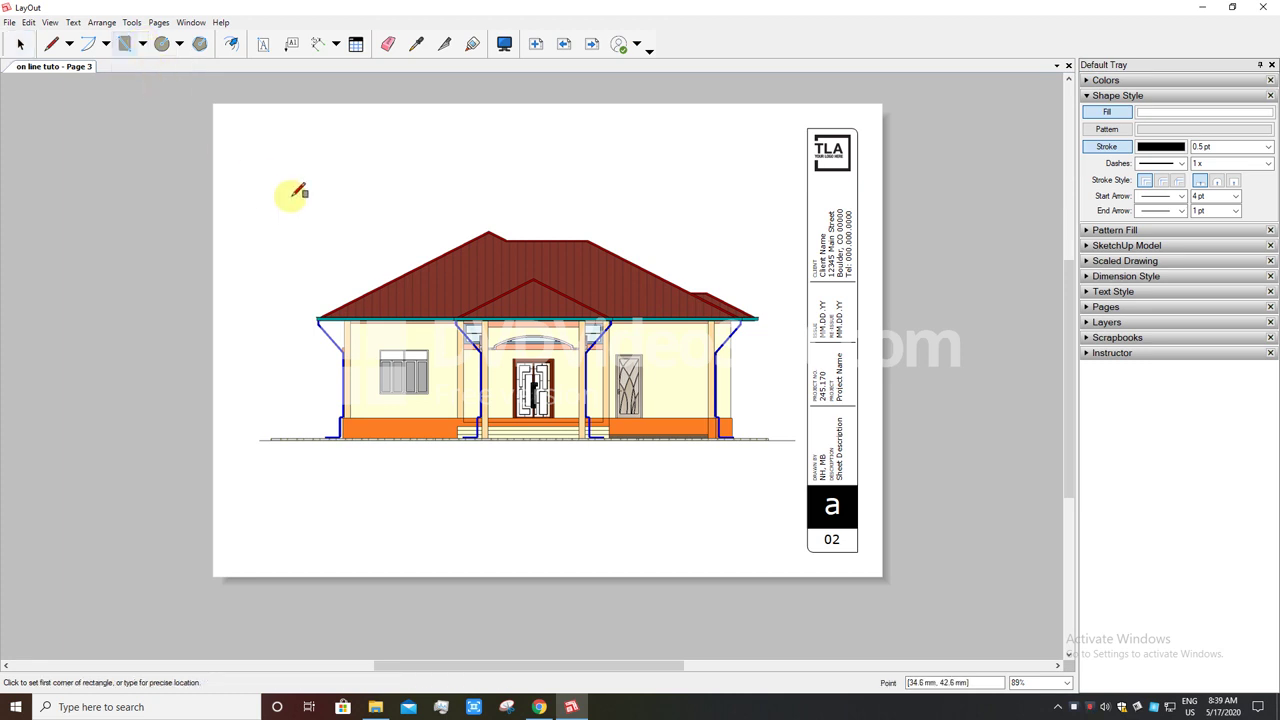
pyautogui.click(260, 155)
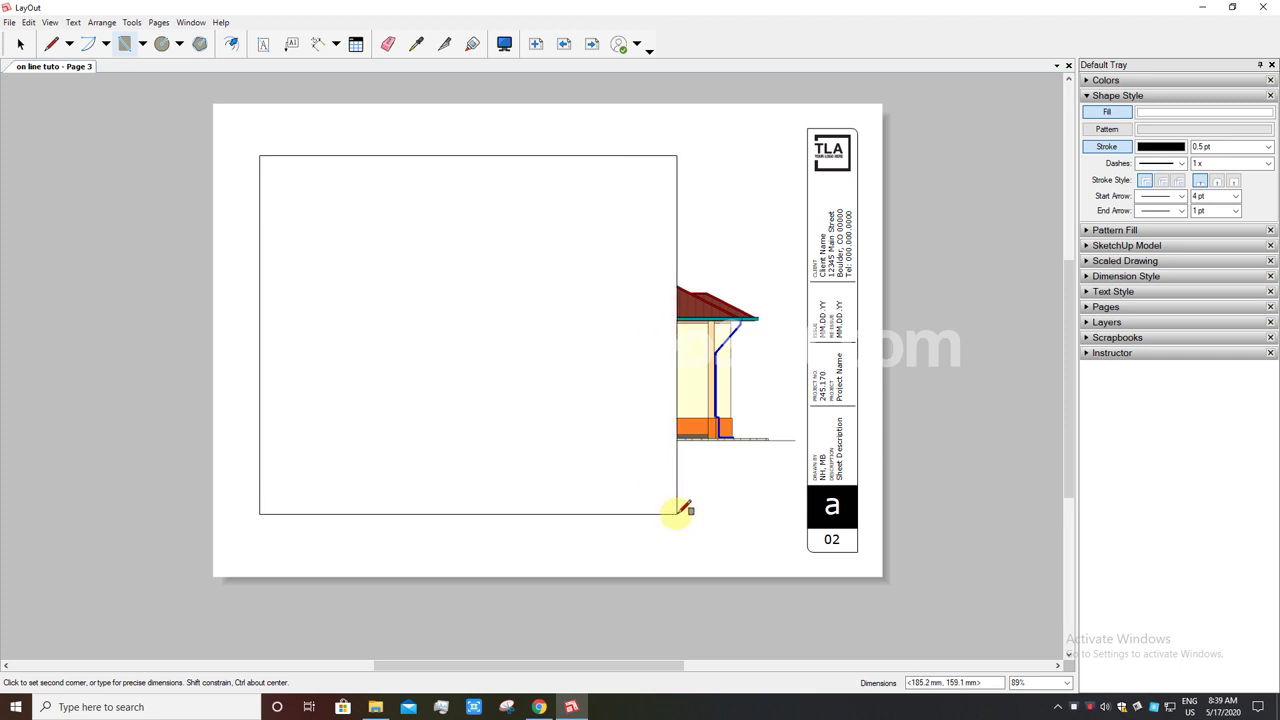
pyautogui.click(350, 288)
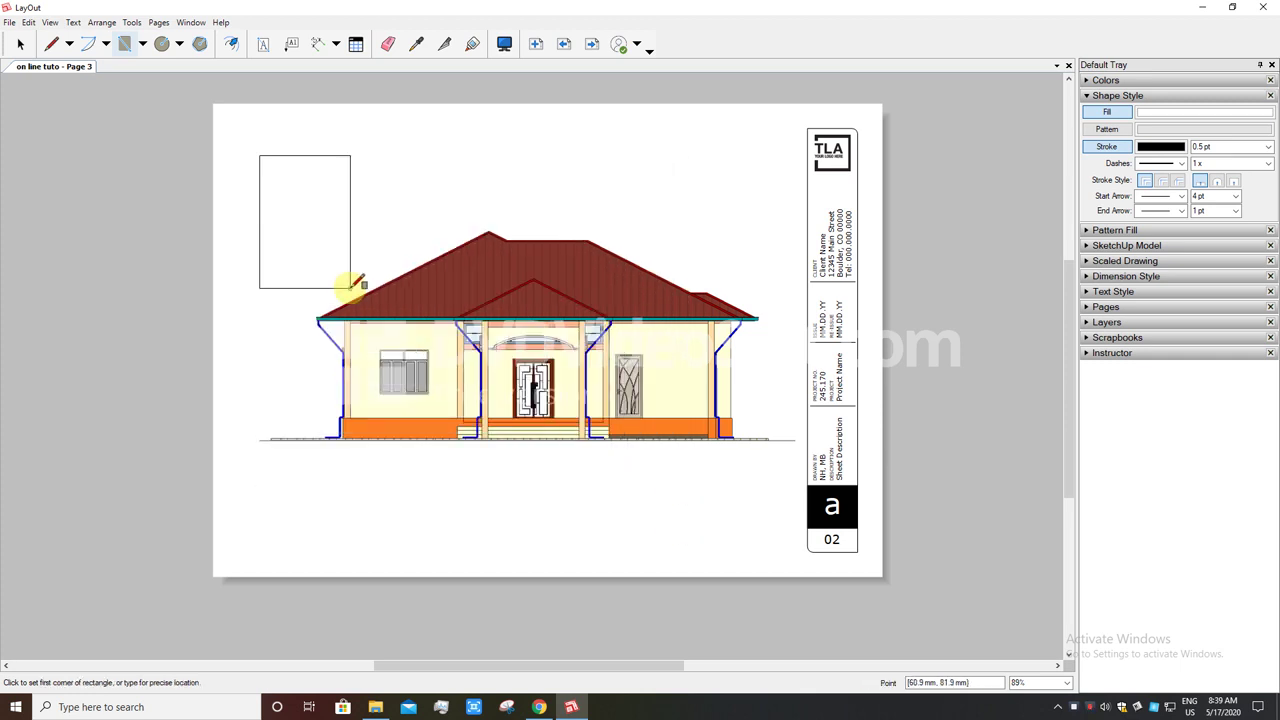
pyautogui.press('space')
pyautogui.click(351, 276)
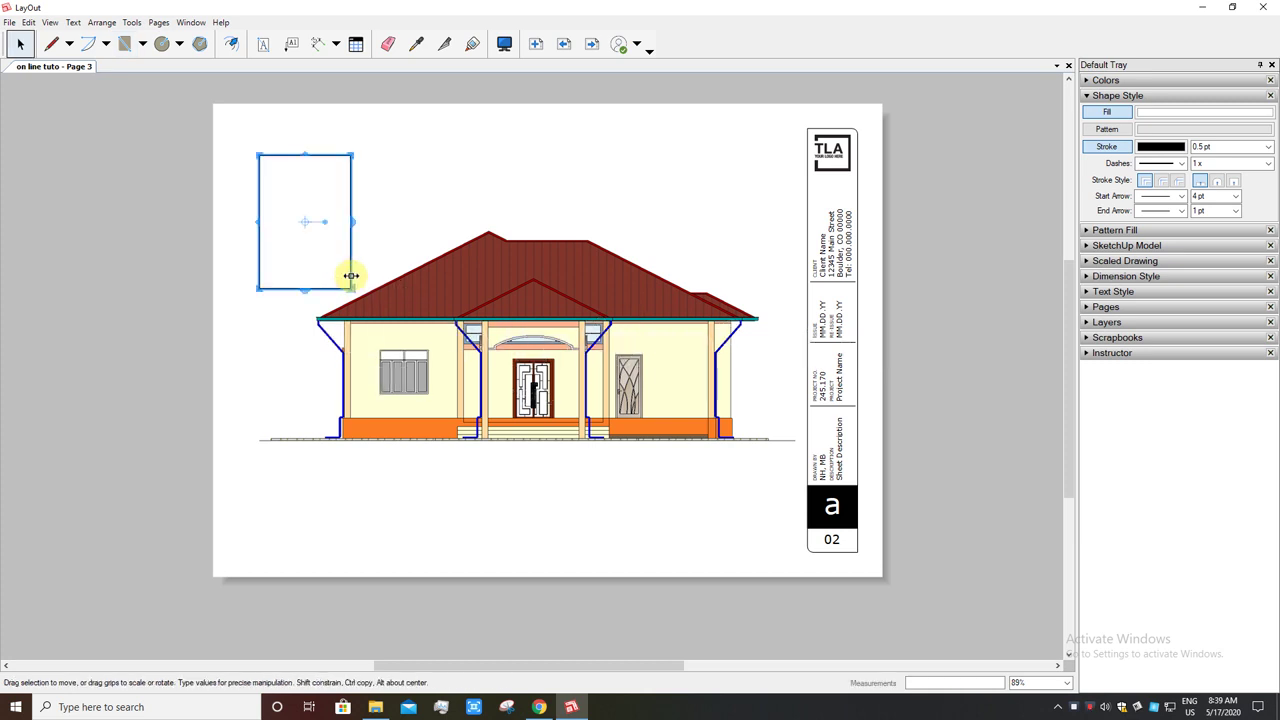
pyautogui.press('Delete')
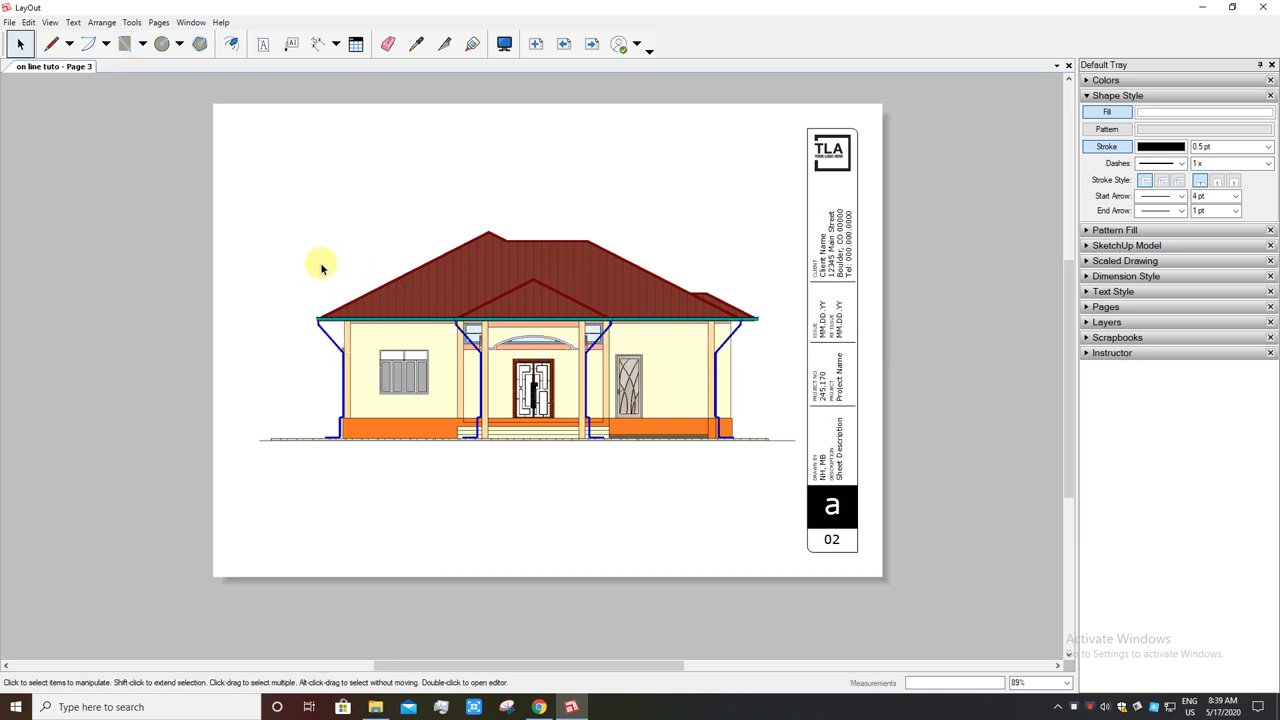
# Draw and delete a second test rectangle, then cancel one started around the elevation.
pyautogui.click(124, 46)
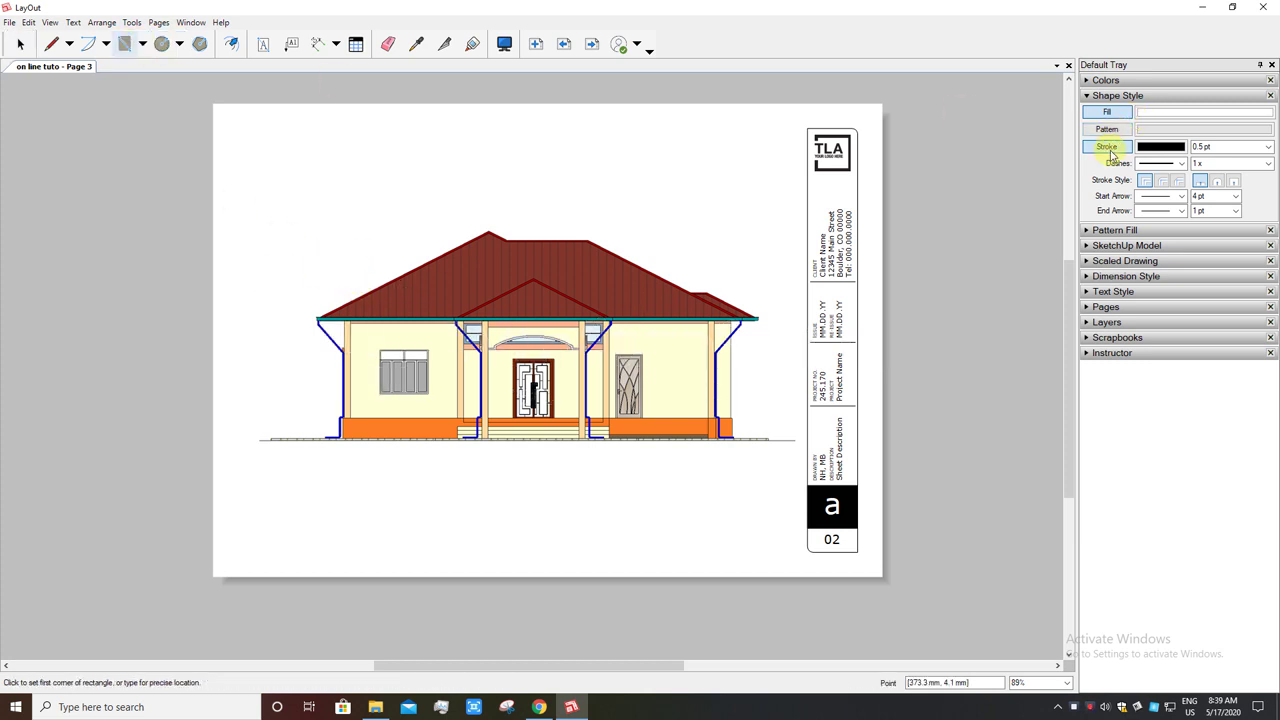
pyautogui.click(297, 145)
pyautogui.click(353, 232)
pyautogui.press('space')
pyautogui.click(350, 232)
pyautogui.press('Delete')
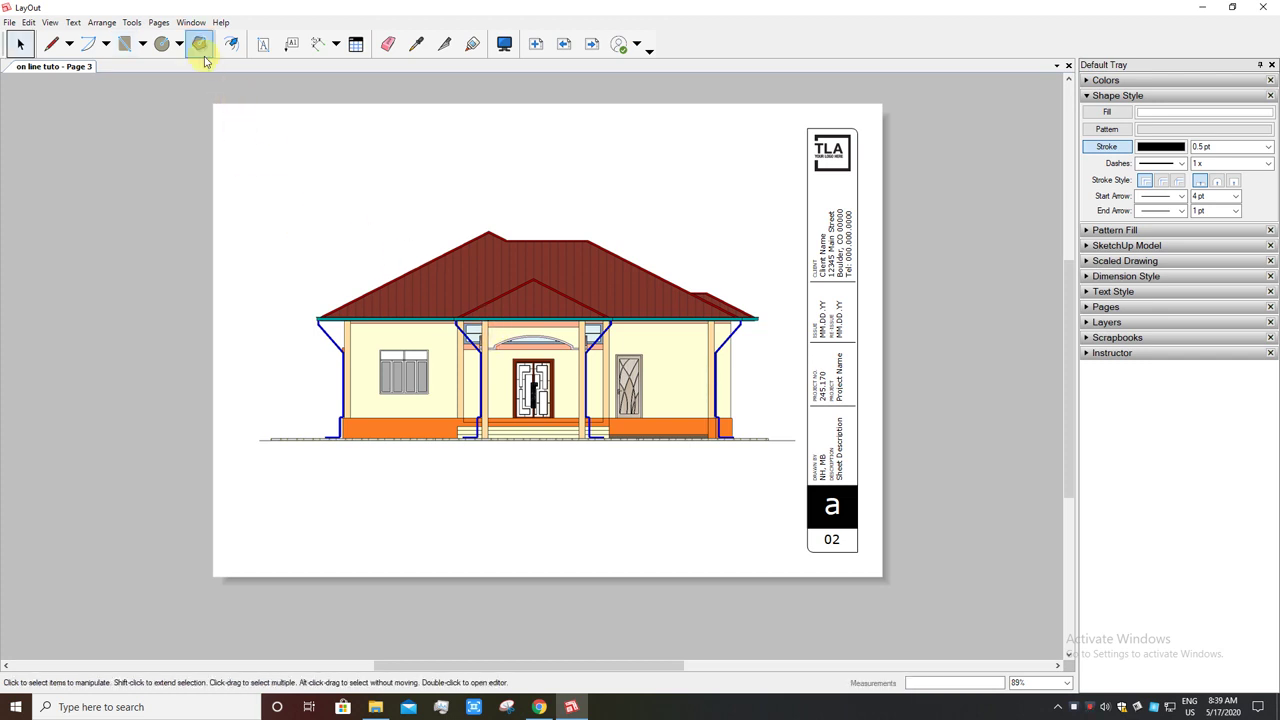
pyautogui.click(124, 43)
pyautogui.click(259, 157)
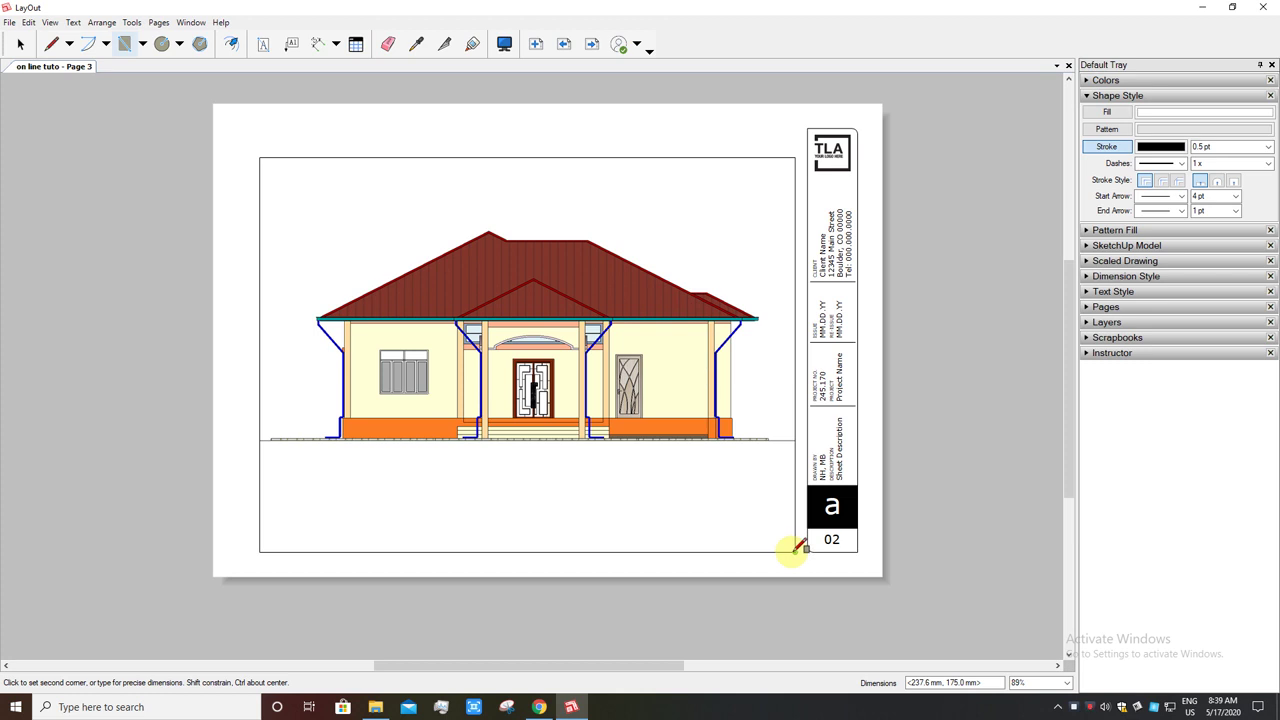
pyautogui.press('Escape')
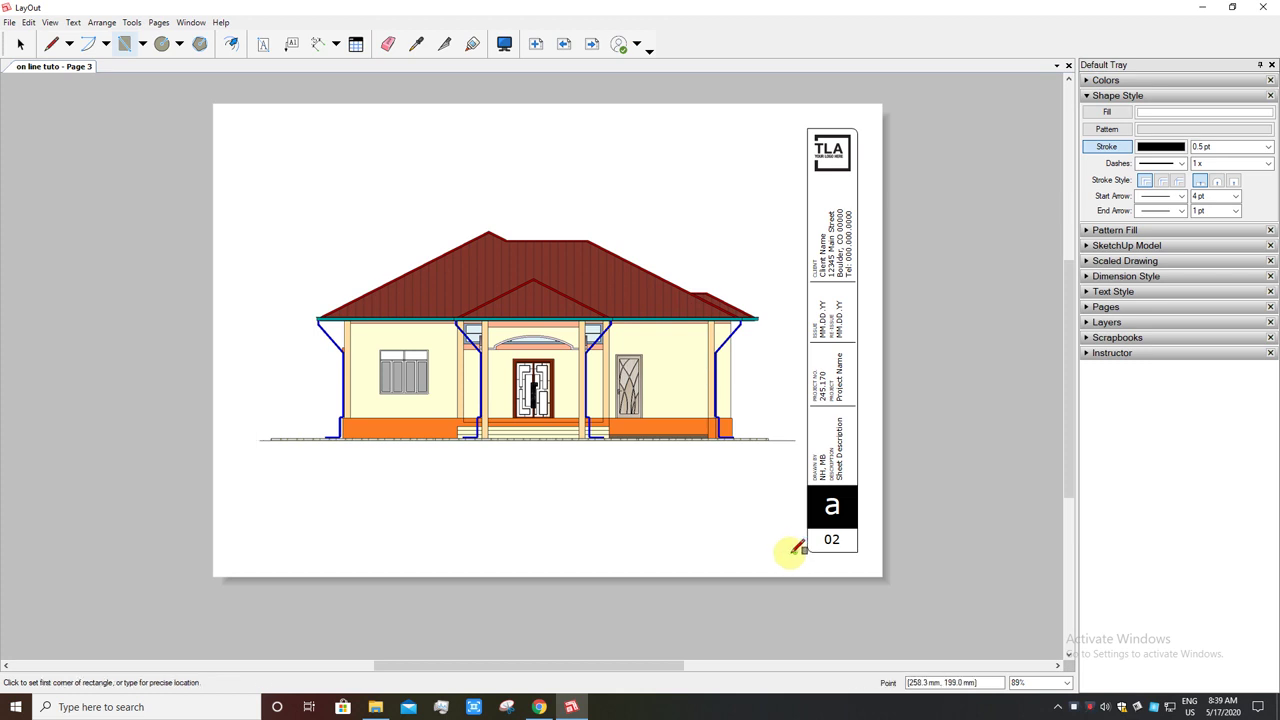
# Set the stroke weight to 2 pt, then draw and delete a test frame around the elevation.
pyautogui.click(1270, 148)
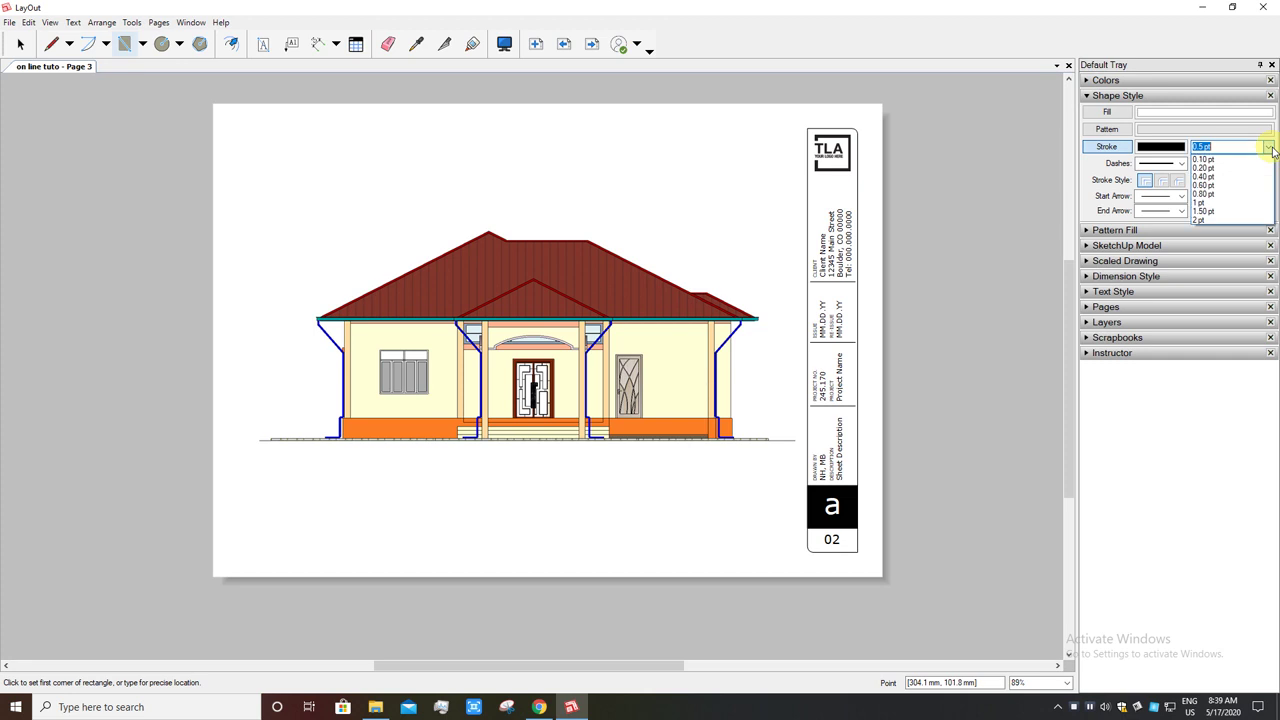
pyautogui.click(1233, 221)
pyautogui.click(282, 178)
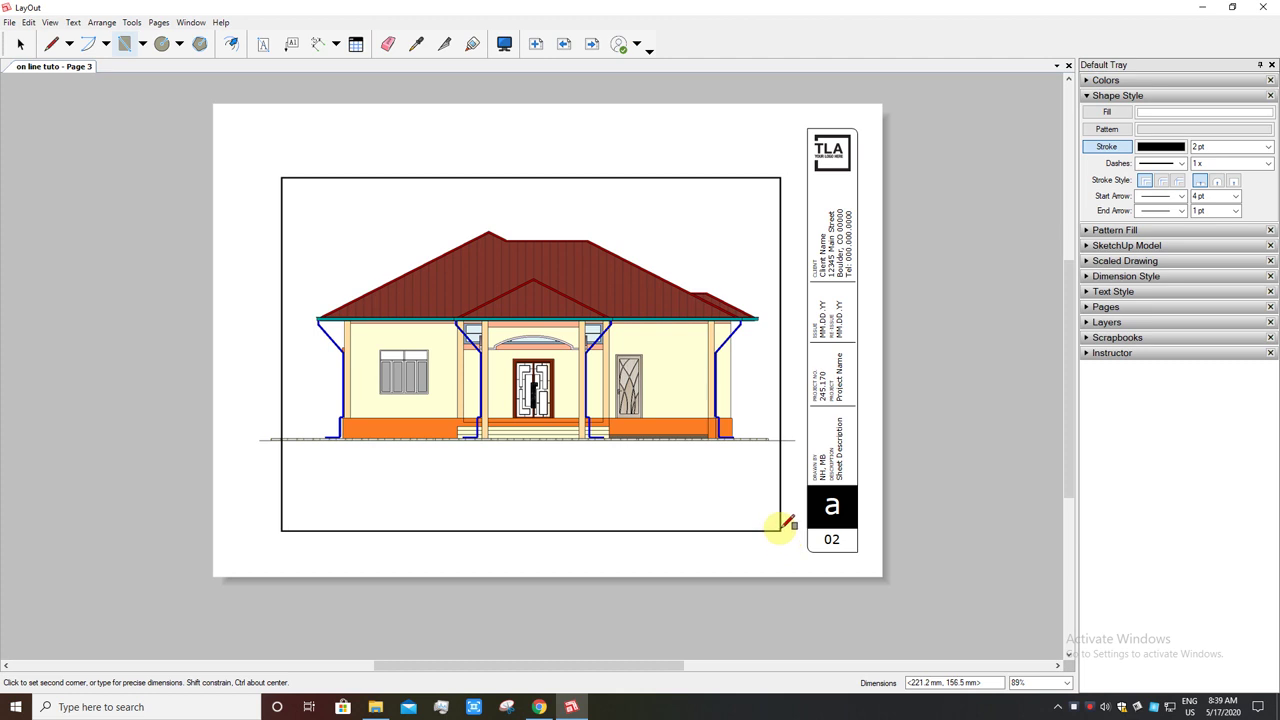
pyautogui.click(780, 508)
pyautogui.press('space')
pyautogui.click(779, 509)
pyautogui.press('Delete')
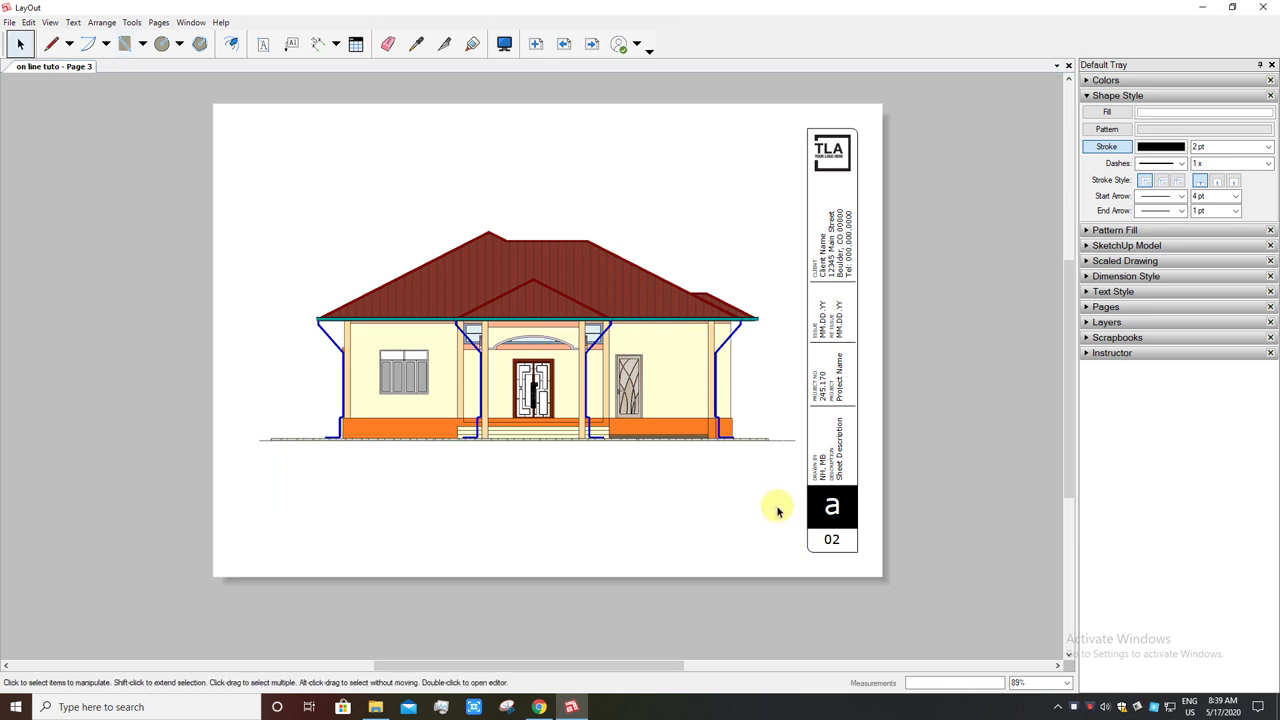
# Set the stroke colour to blue, RGB 0, 124, 221, in the Colors panel.
pyautogui.click(1166, 153)
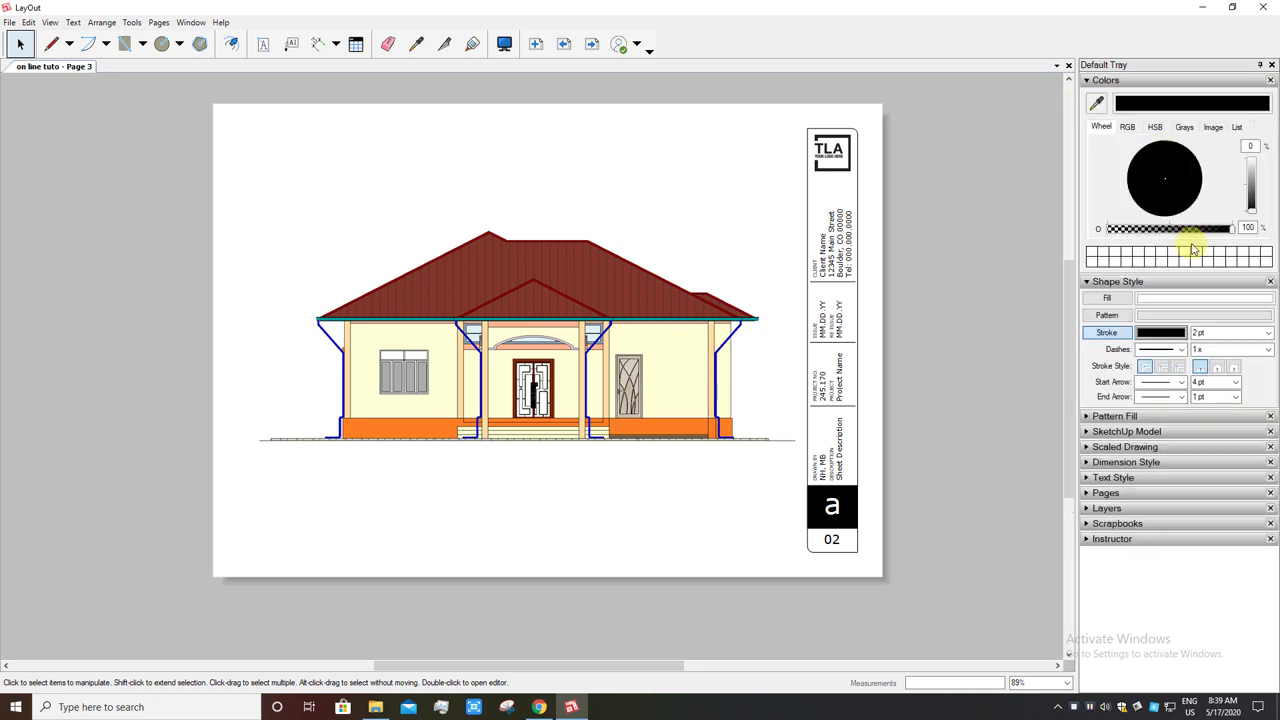
pyautogui.click(1155, 128)
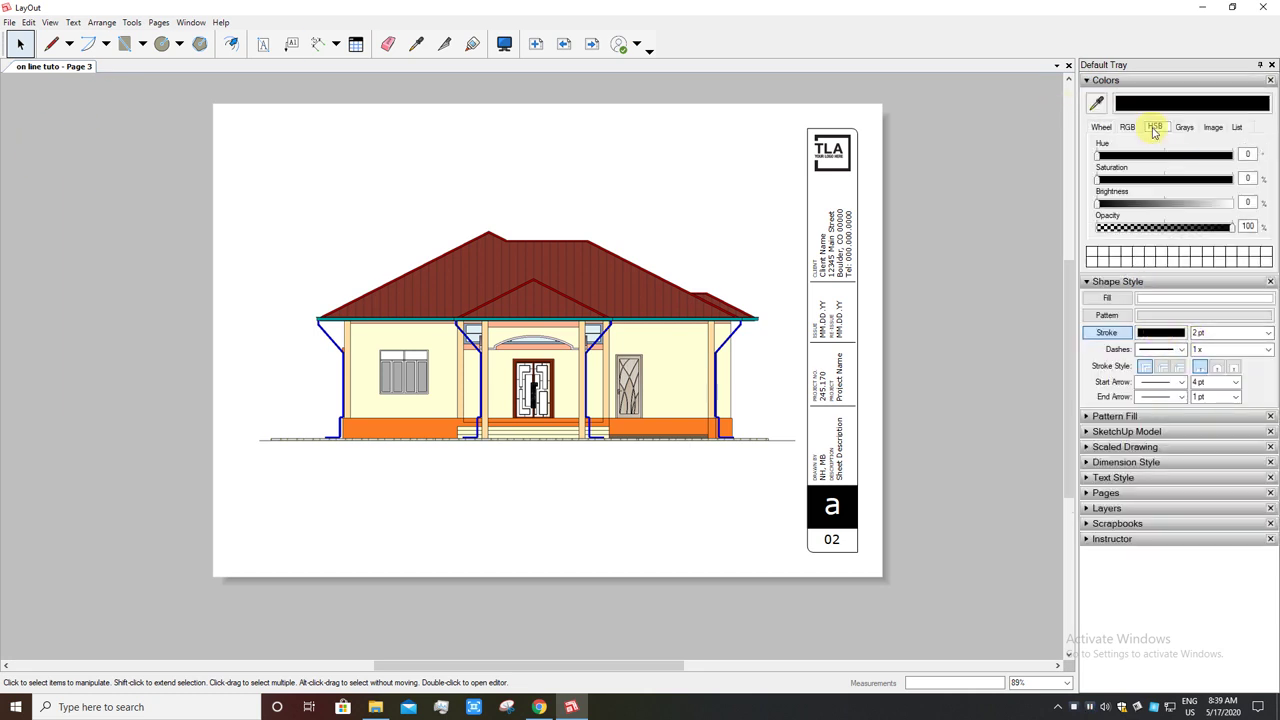
pyautogui.click(1160, 334)
pyautogui.click(1127, 127)
pyautogui.click(1165, 180)
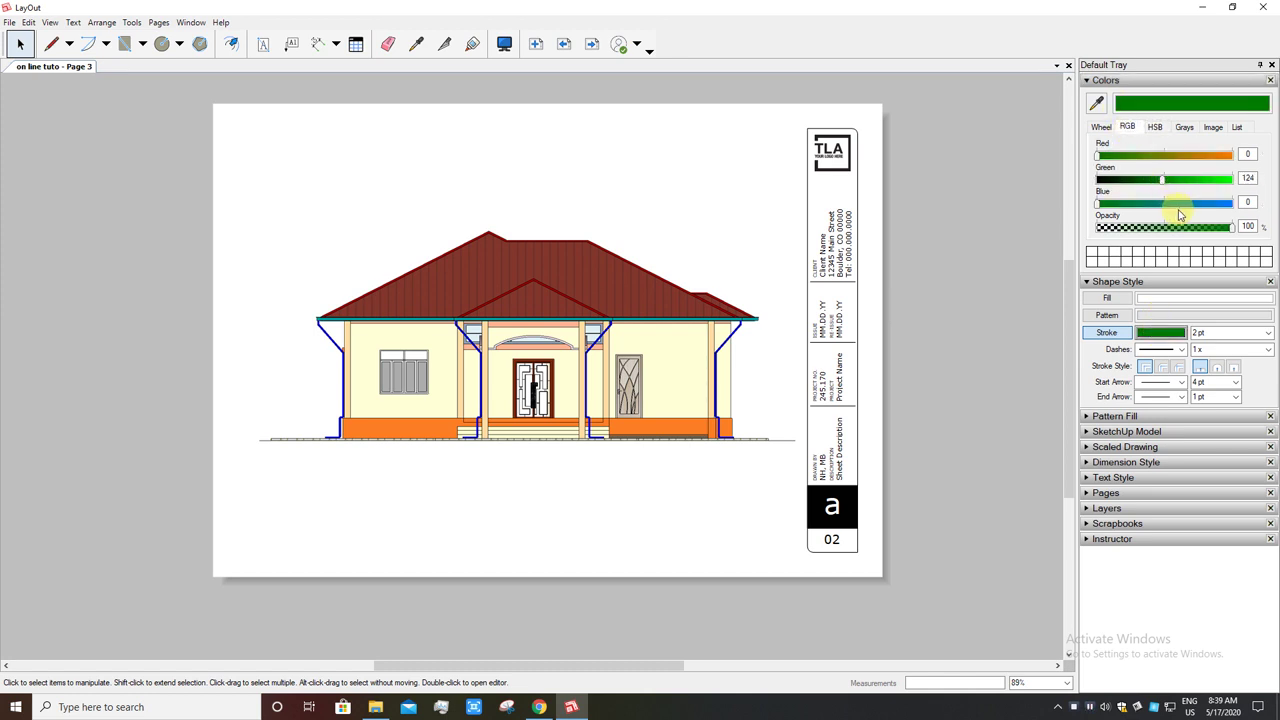
pyautogui.click(1189, 204)
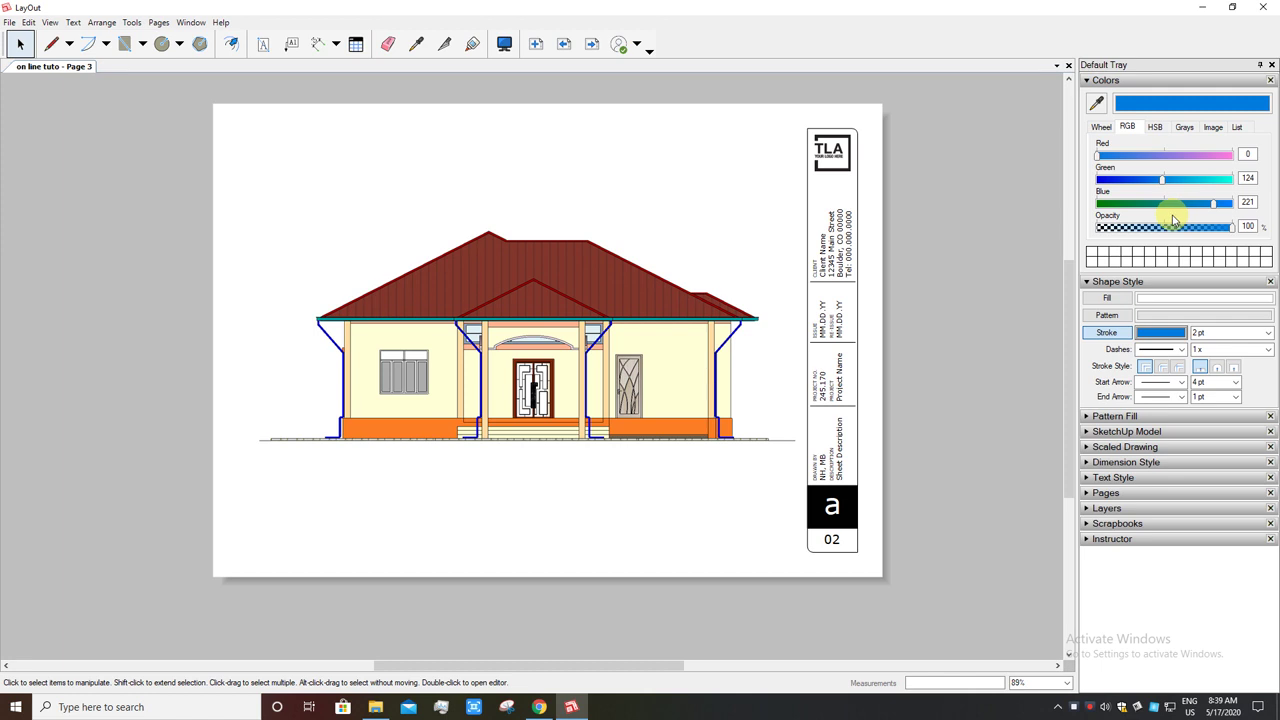
# Draw a rounded-rectangle frame from the sheet's upper-left to lower-right around the elevation.
pyautogui.click(143, 44)
pyautogui.click(154, 89)
pyautogui.click(248, 140)
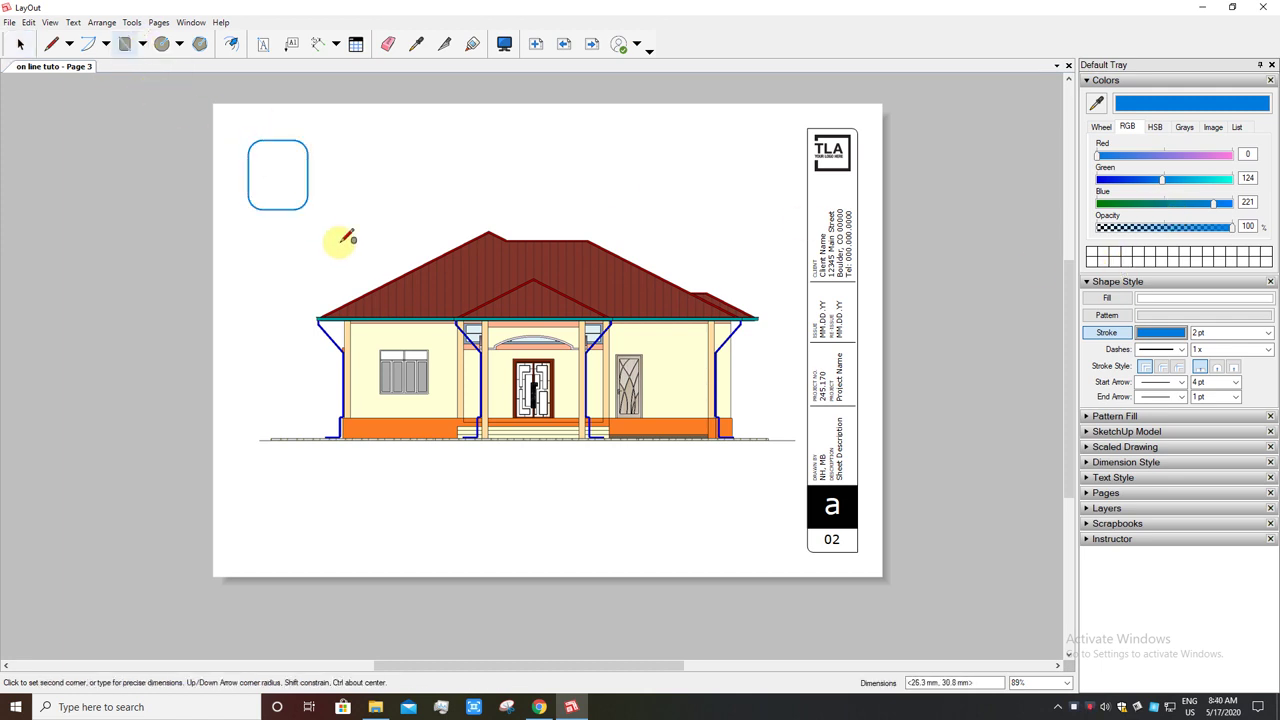
pyautogui.click(796, 550)
pyautogui.press('space')
# Resize the frame's top and bottom edges to fill the area left of the title block.
pyautogui.click(560, 146)
pyautogui.moveTo(522, 132); pyautogui.dragTo(820, 128)
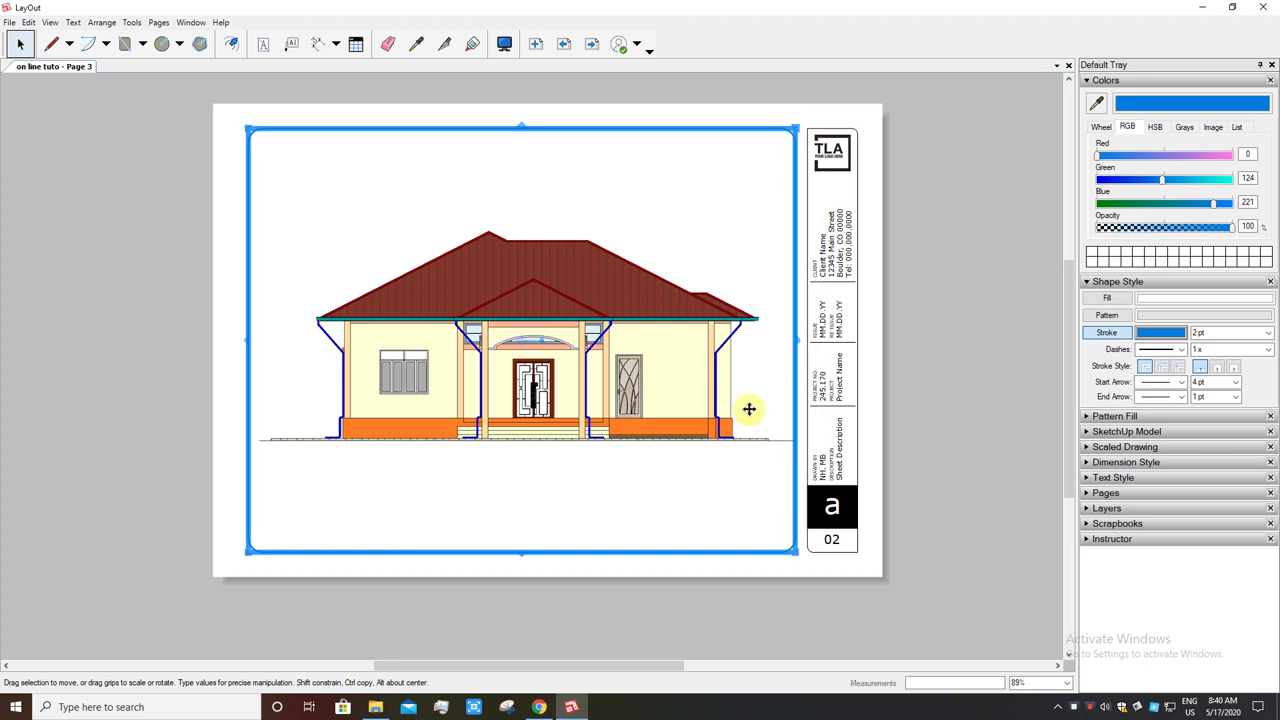
pyautogui.moveTo(520, 551)
pyautogui.mouseDown()
pyautogui.moveTo(832, 548)
pyautogui.moveTo(608, 514)
pyautogui.mouseUp()
pyautogui.click(612, 505)
pyautogui.scroll(-1, 737, 257)
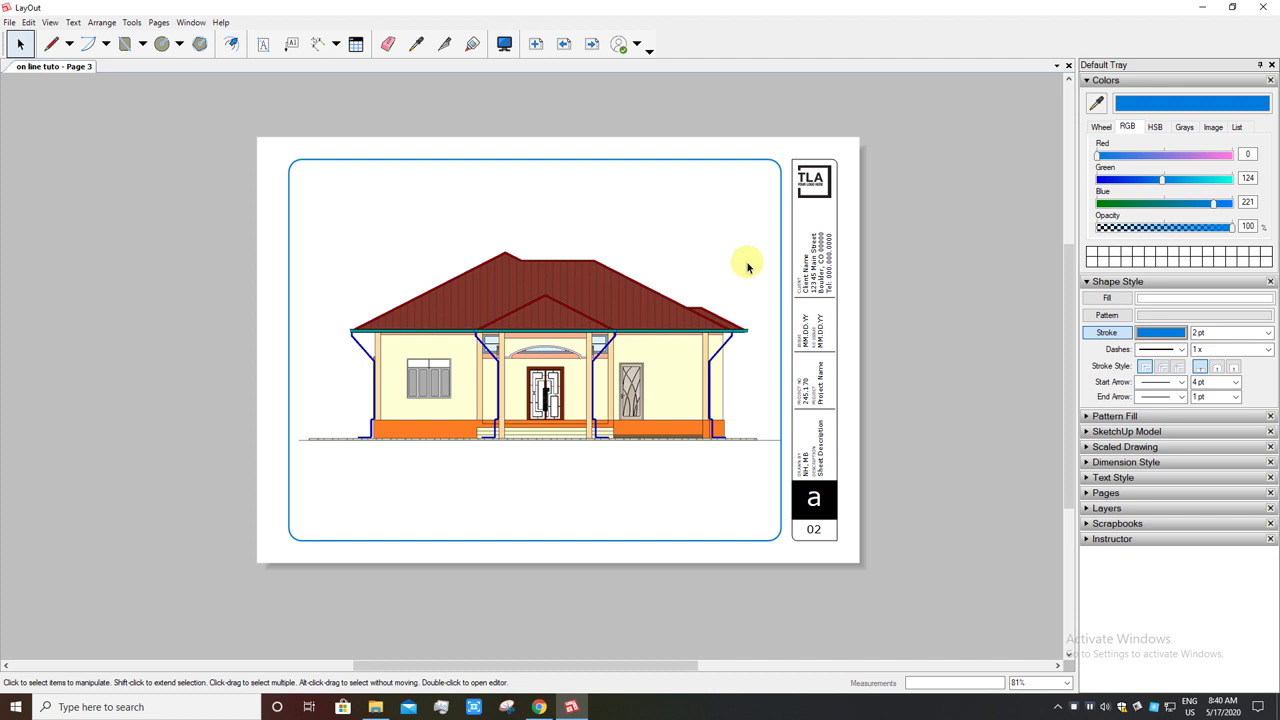
pyautogui.scroll(2, 769, 352)
pyautogui.scroll(-1, 769, 352)
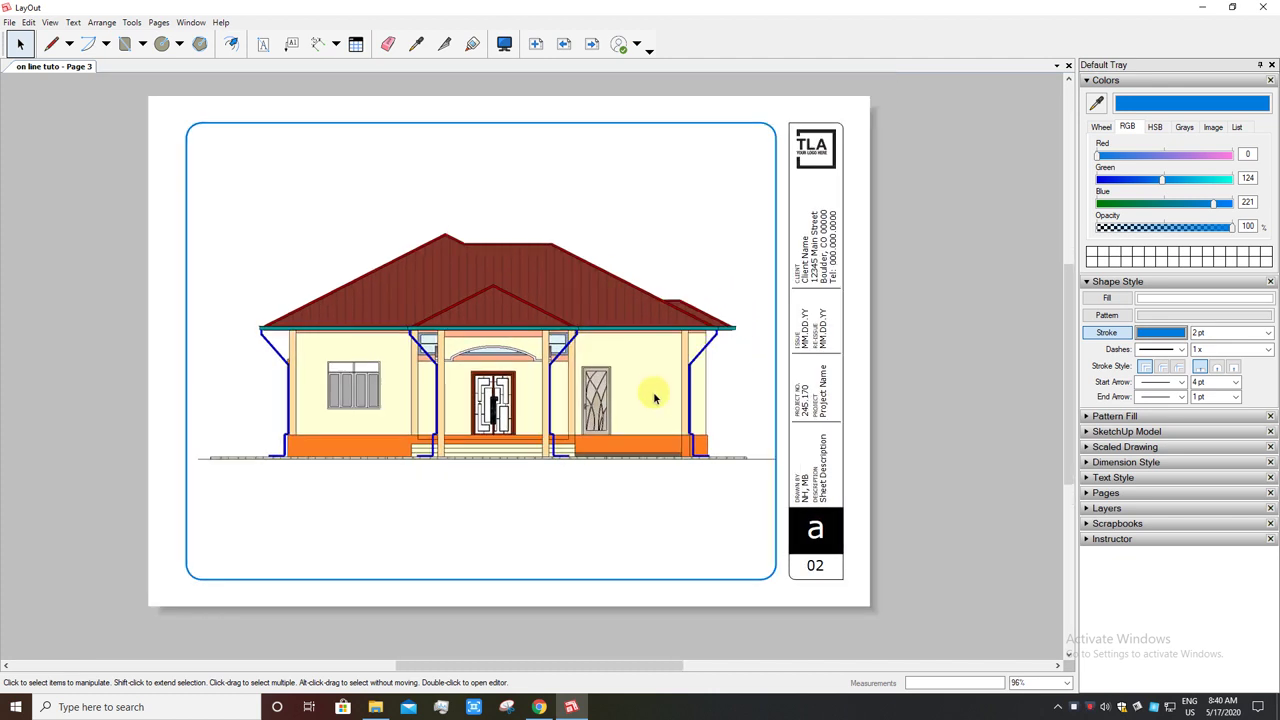
pyautogui.scroll(1, 829, 329)
pyautogui.scroll(1, 800, 332)
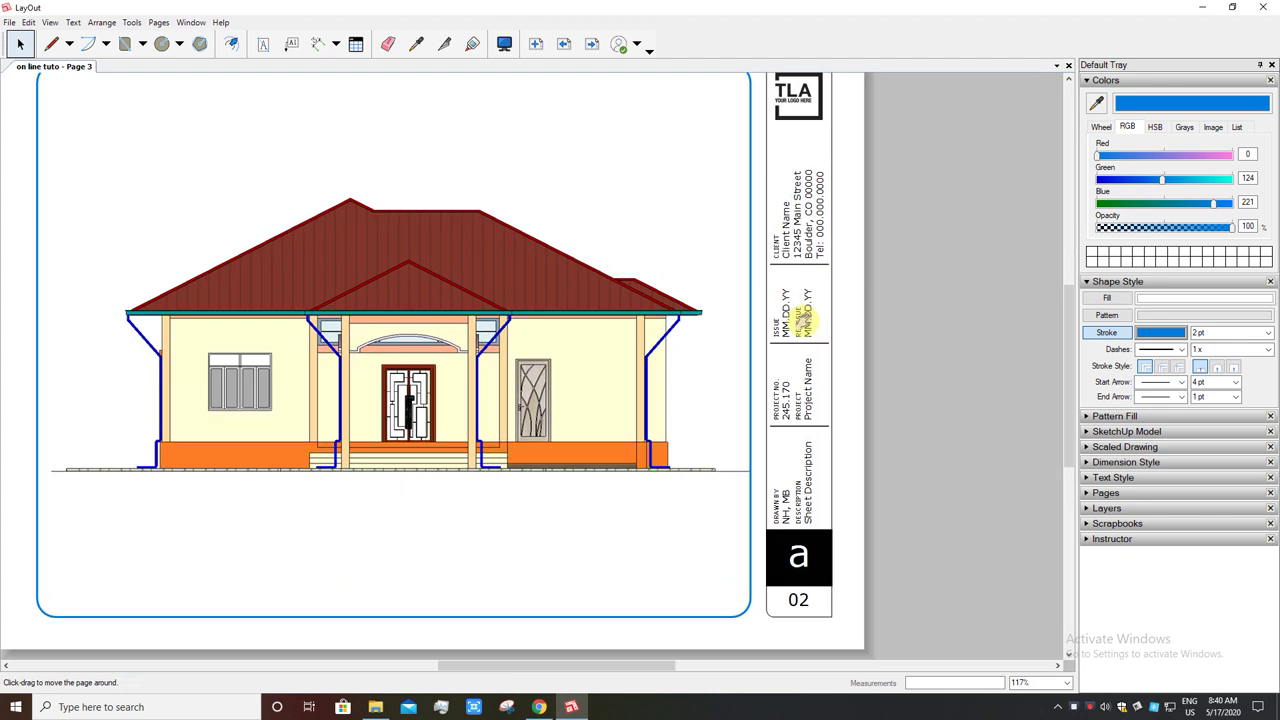
pyautogui.scroll(-2, 775, 333)
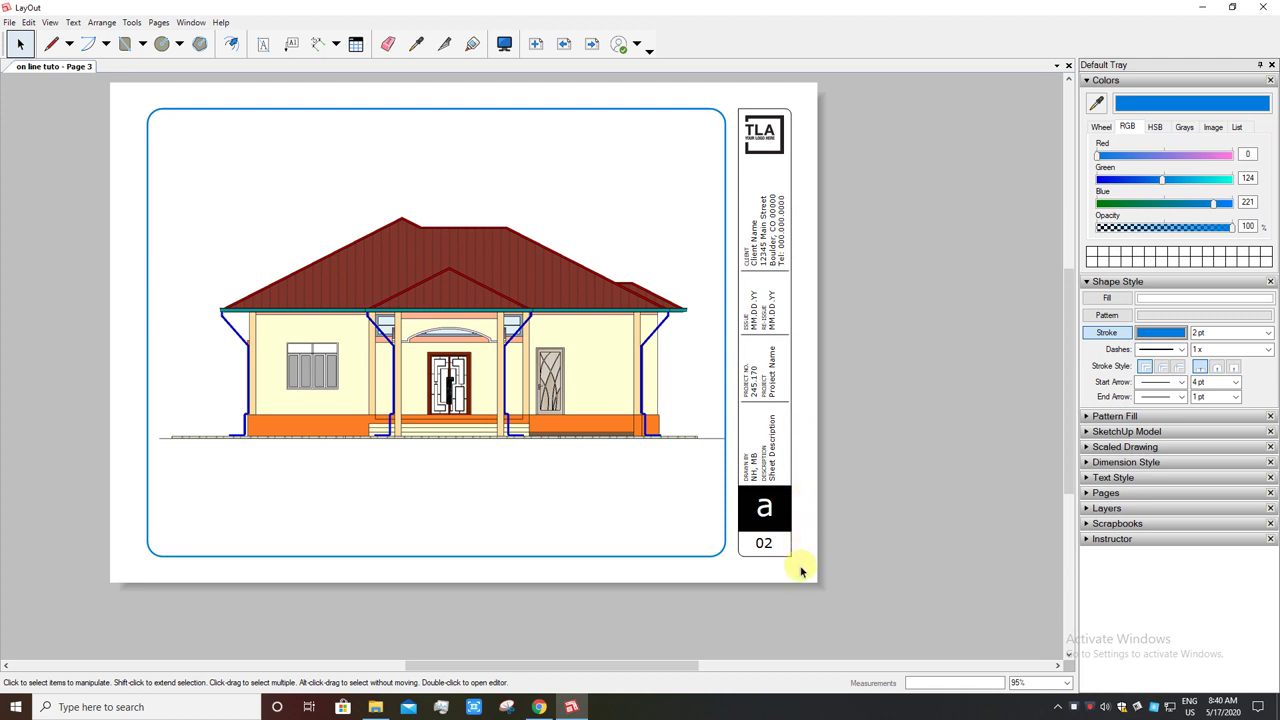
pyautogui.scroll(1, 749, 140)
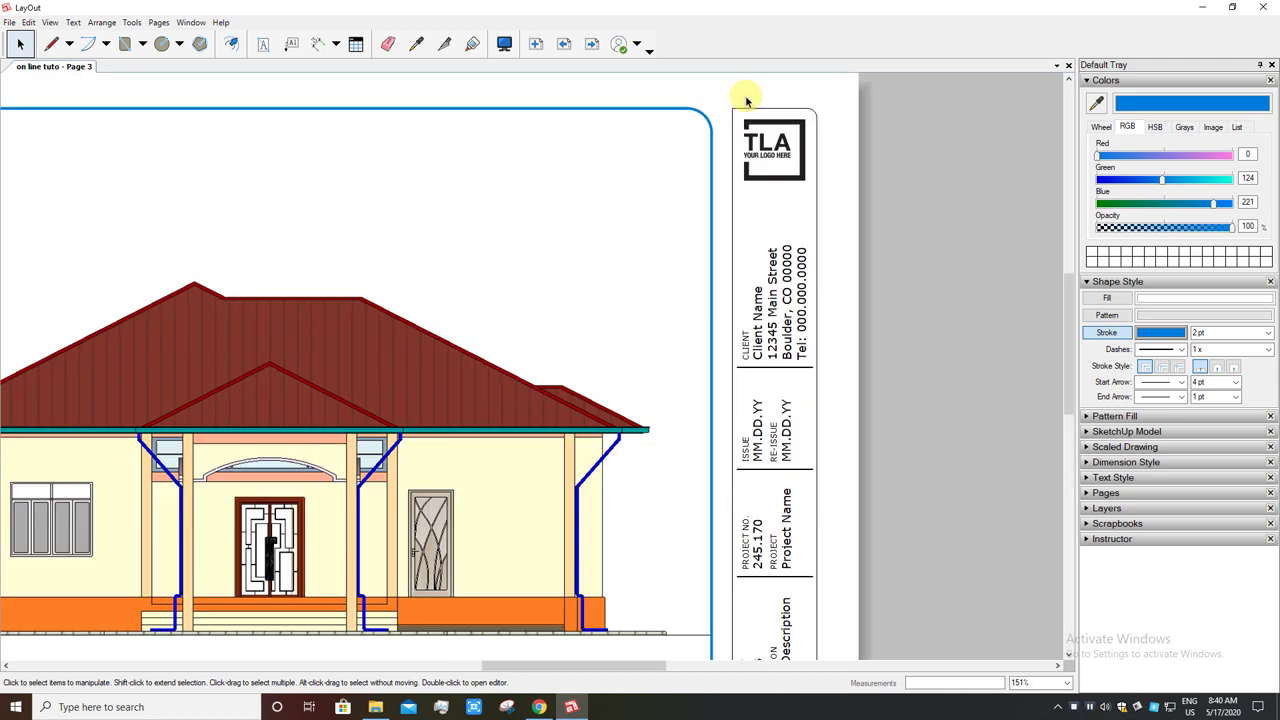
pyautogui.scroll(1, 750, 105)
pyautogui.scroll(-1, 716, 186)
pyautogui.scroll(-1, 684, 147)
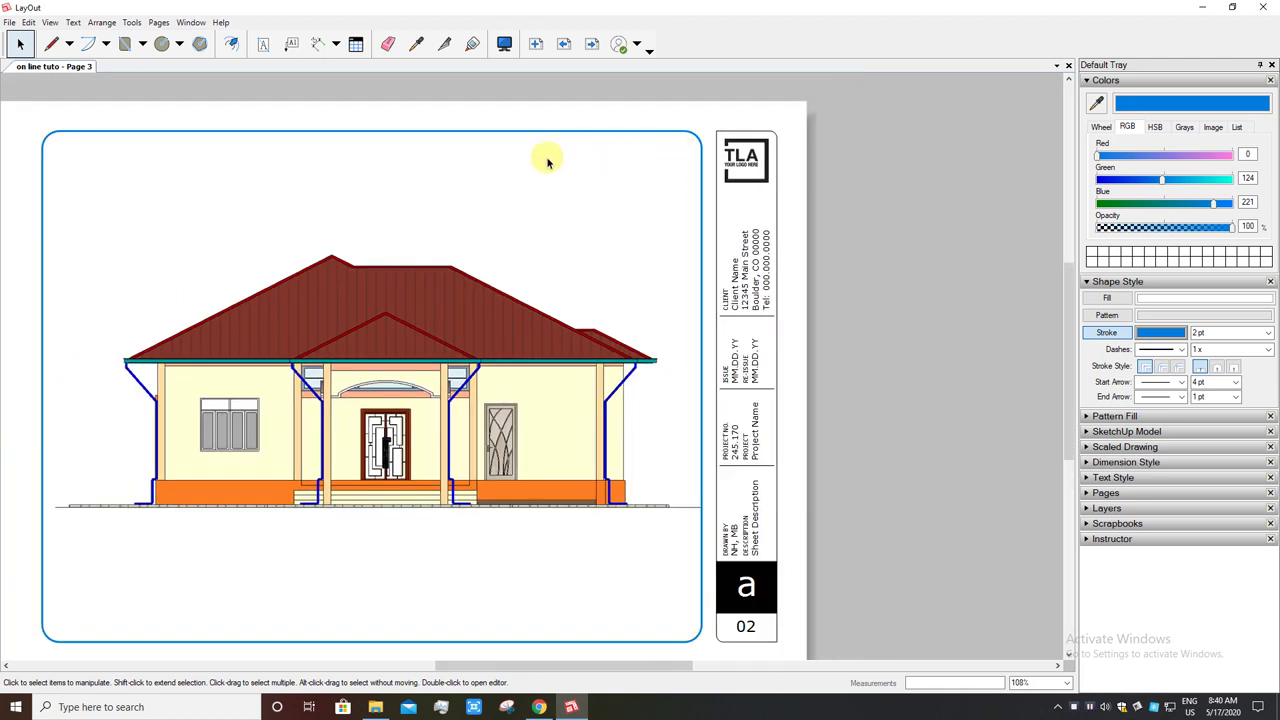
pyautogui.click(418, 48)
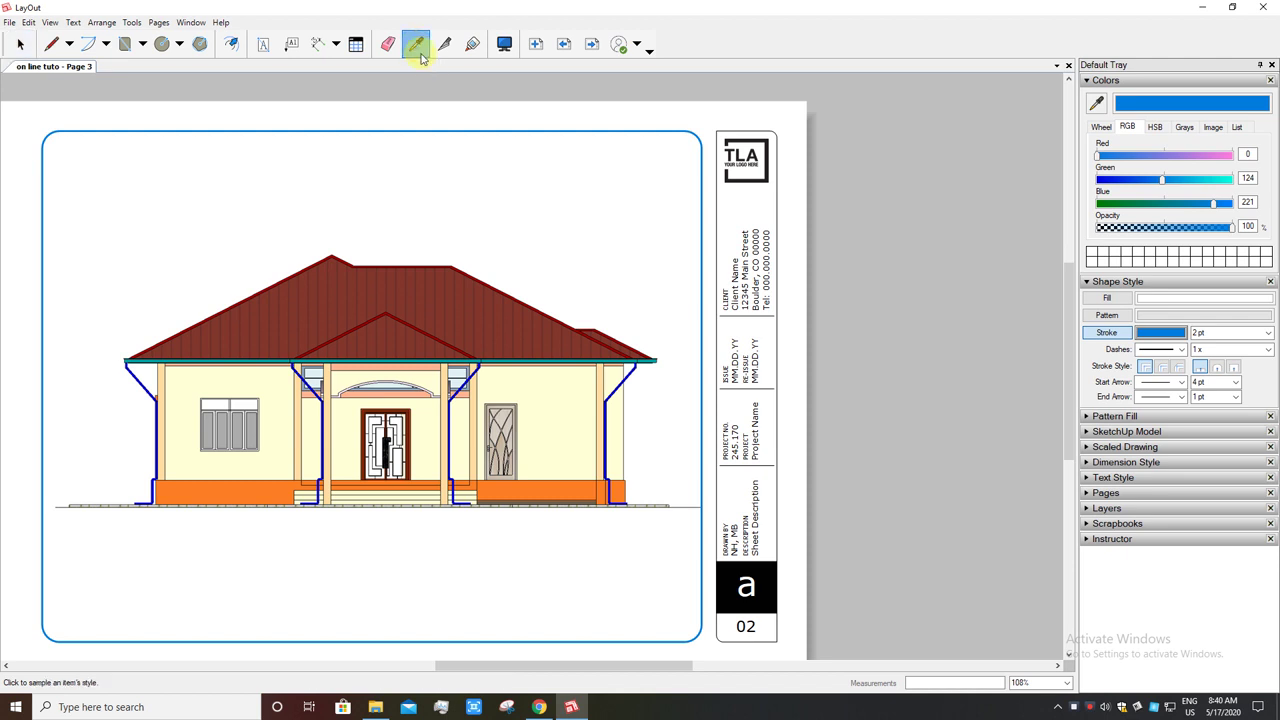
# Copy the rounded frame's blue stroke style onto the title block outline.
pyautogui.click(520, 130)
pyautogui.scroll(1, 730, 124)
pyautogui.scroll(1, 735, 125)
pyautogui.scroll(-4, 738, 126)
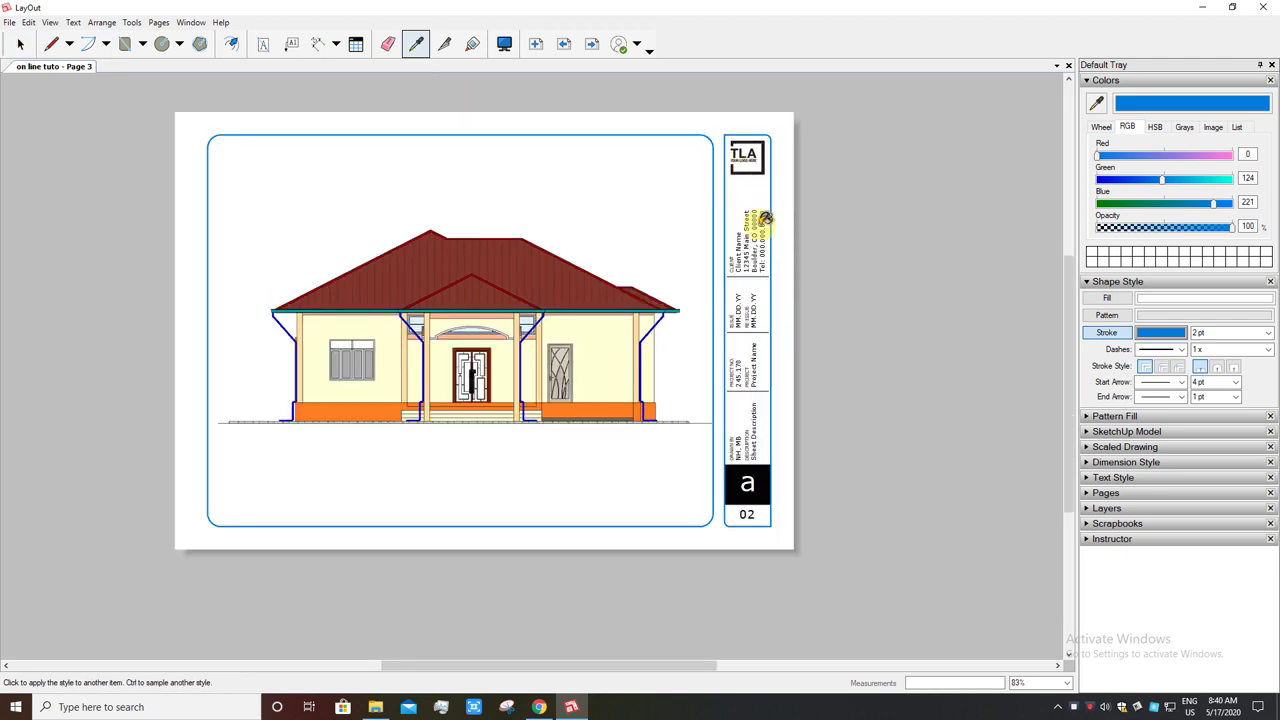
pyautogui.press('space')
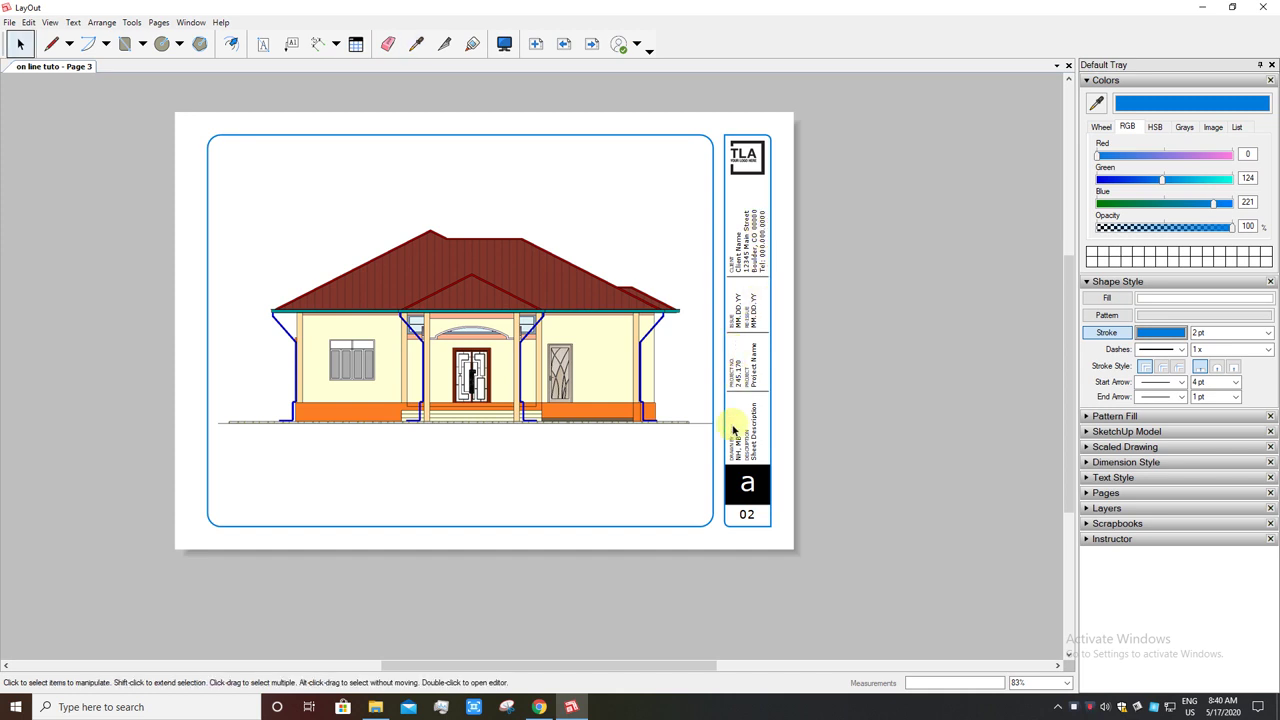
pyautogui.scroll(1, 462, 302)
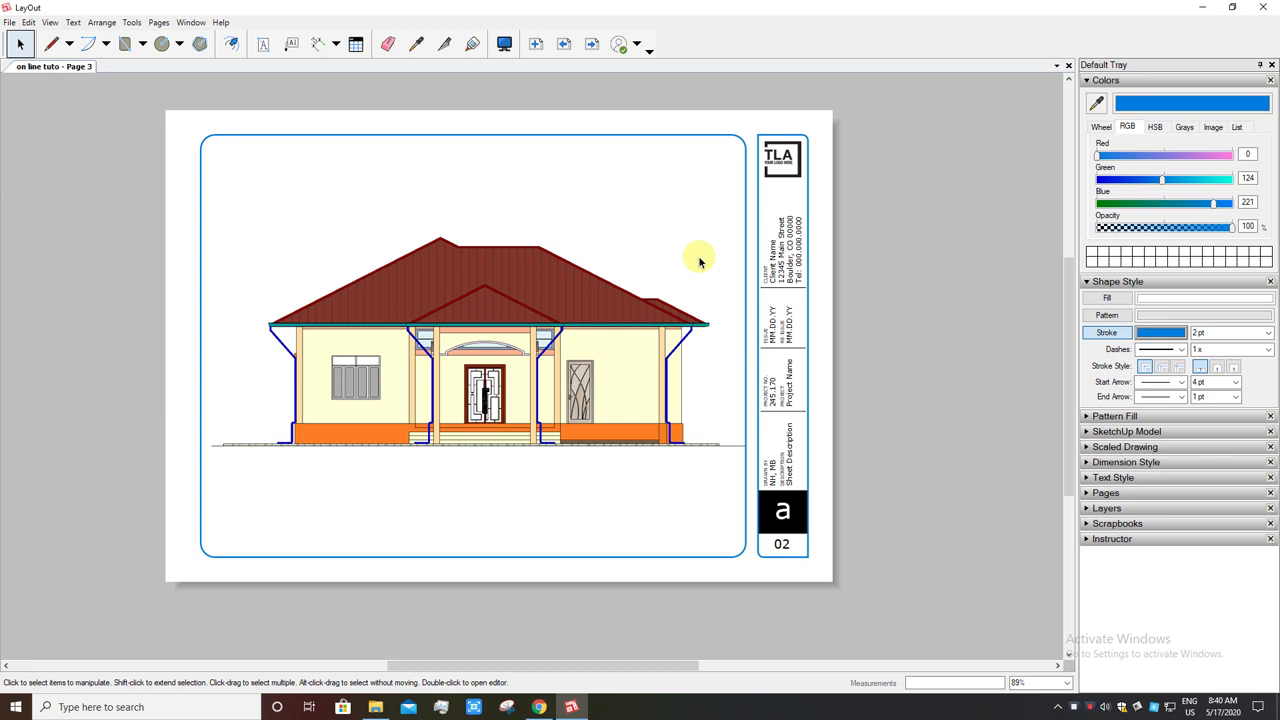
pyautogui.click(261, 46)
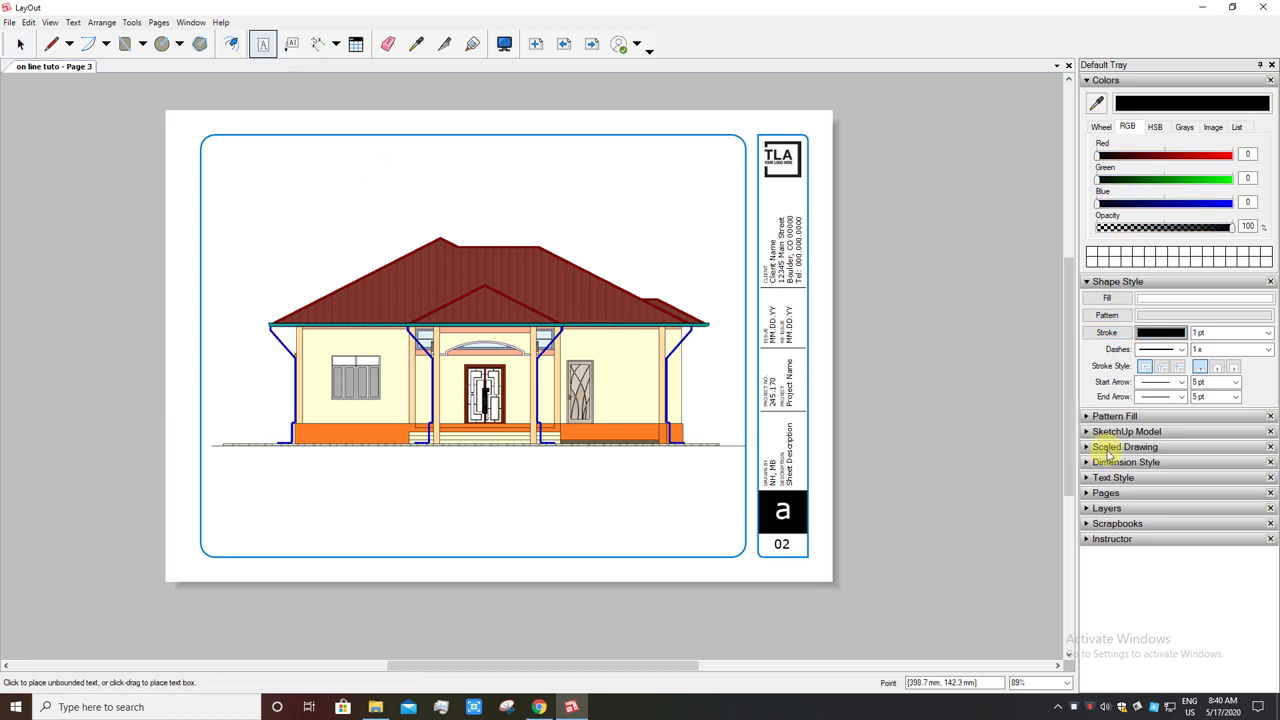
# Set the text style to Dutch801 XBd BT at 16 pt and start a text box atop the frame.
pyautogui.click(1152, 283)
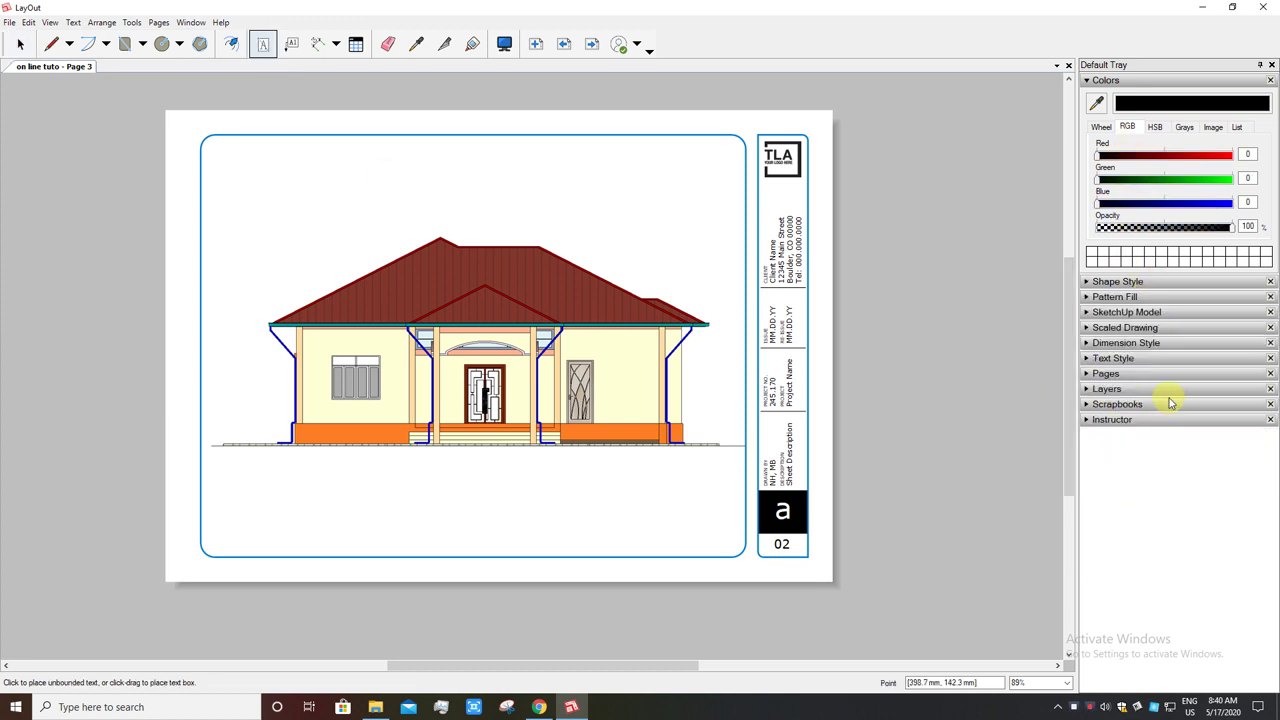
pyautogui.click(1145, 358)
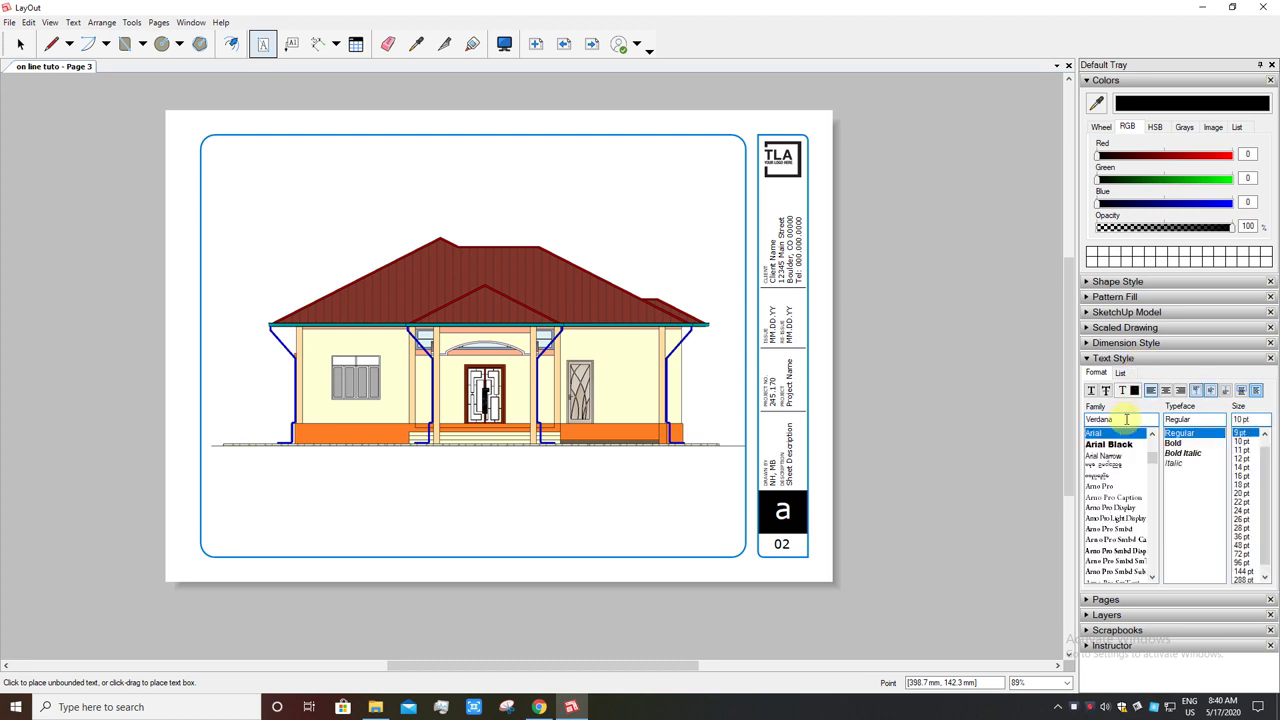
pyautogui.scroll(-3, 1153, 463)
pyautogui.scroll(-2, 1153, 466)
pyautogui.scroll(-2, 1153, 466)
pyautogui.scroll(-2, 1153, 467)
pyautogui.scroll(-2, 1153, 469)
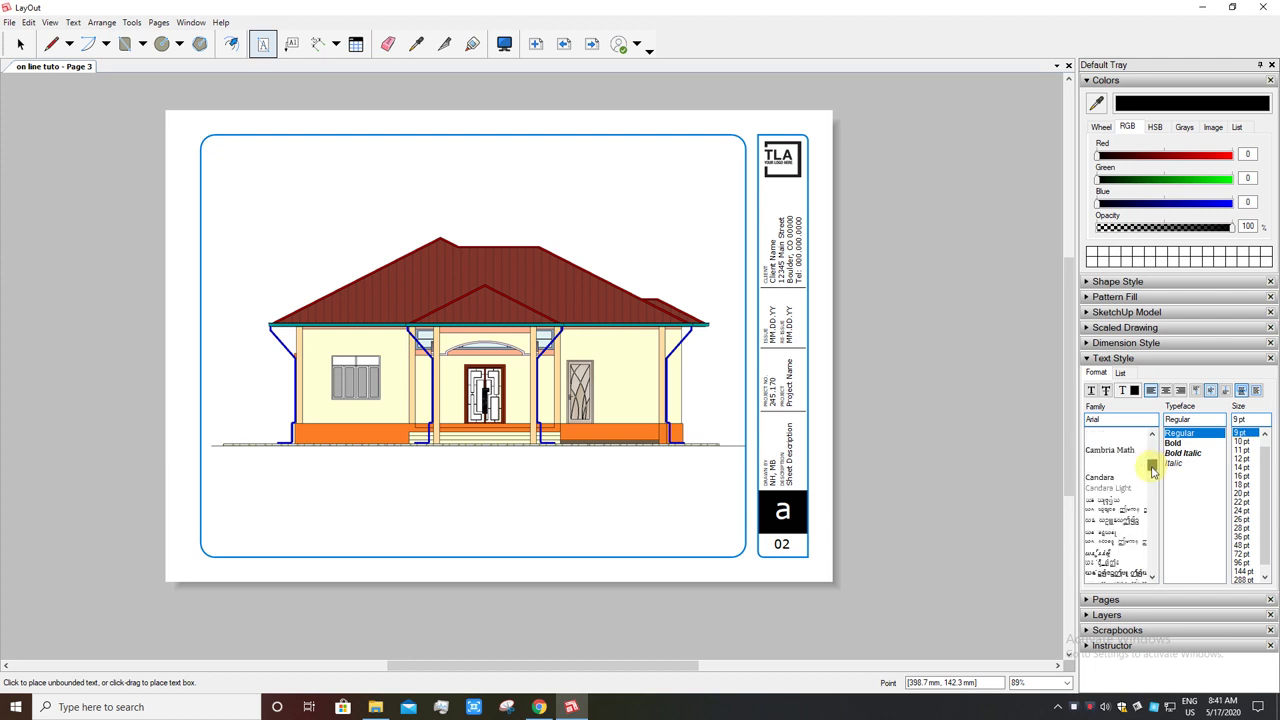
pyautogui.scroll(-1, 1153, 475)
pyautogui.scroll(-2, 1154, 485)
pyautogui.scroll(-2, 1154, 488)
pyautogui.scroll(-2, 1155, 493)
pyautogui.scroll(-2, 1155, 495)
pyautogui.scroll(-1, 1154, 495)
pyautogui.scroll(-2, 1154, 495)
pyautogui.scroll(-2, 1153, 495)
pyautogui.scroll(-1, 1153, 495)
pyautogui.scroll(-1, 1153, 494)
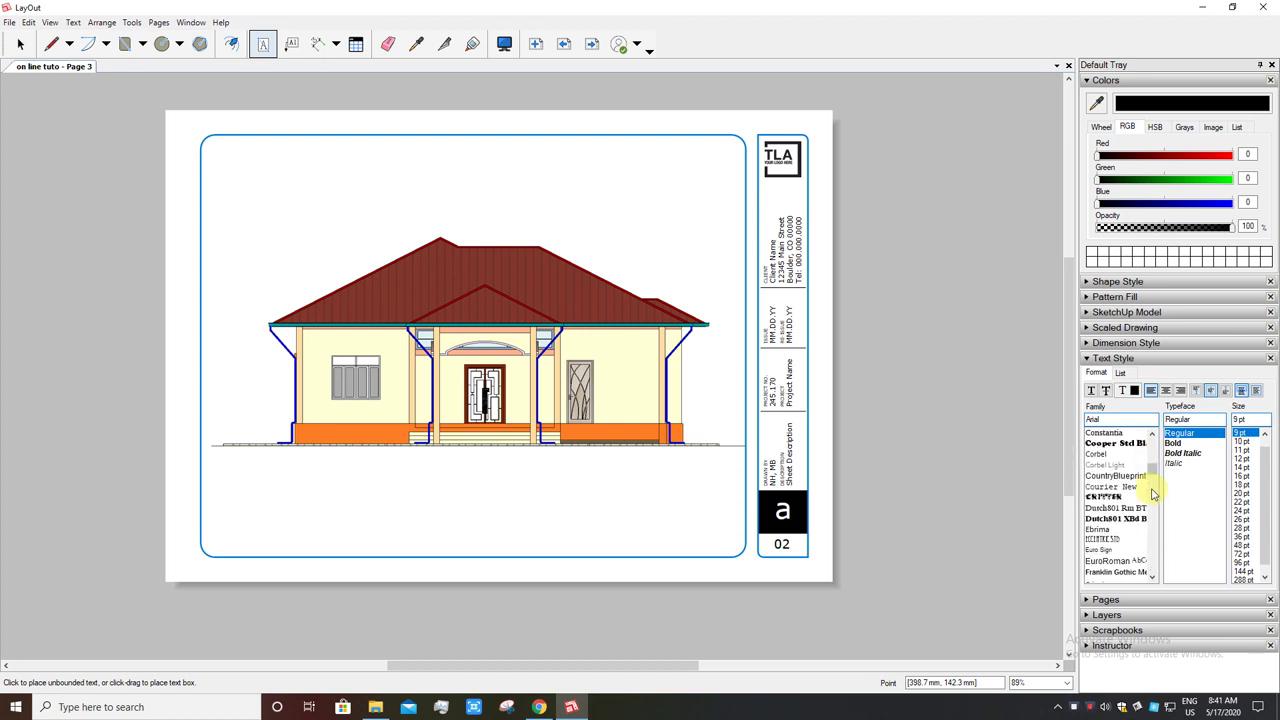
pyautogui.scroll(-1, 1153, 494)
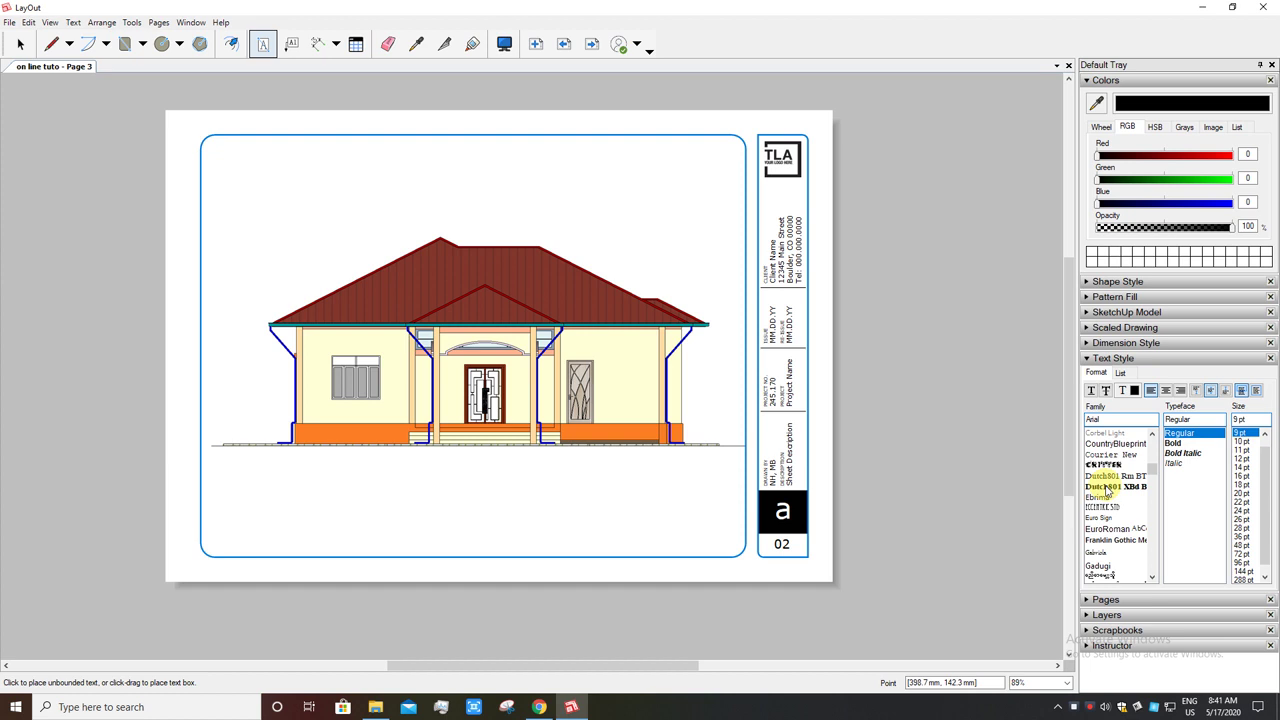
pyautogui.click(1106, 487)
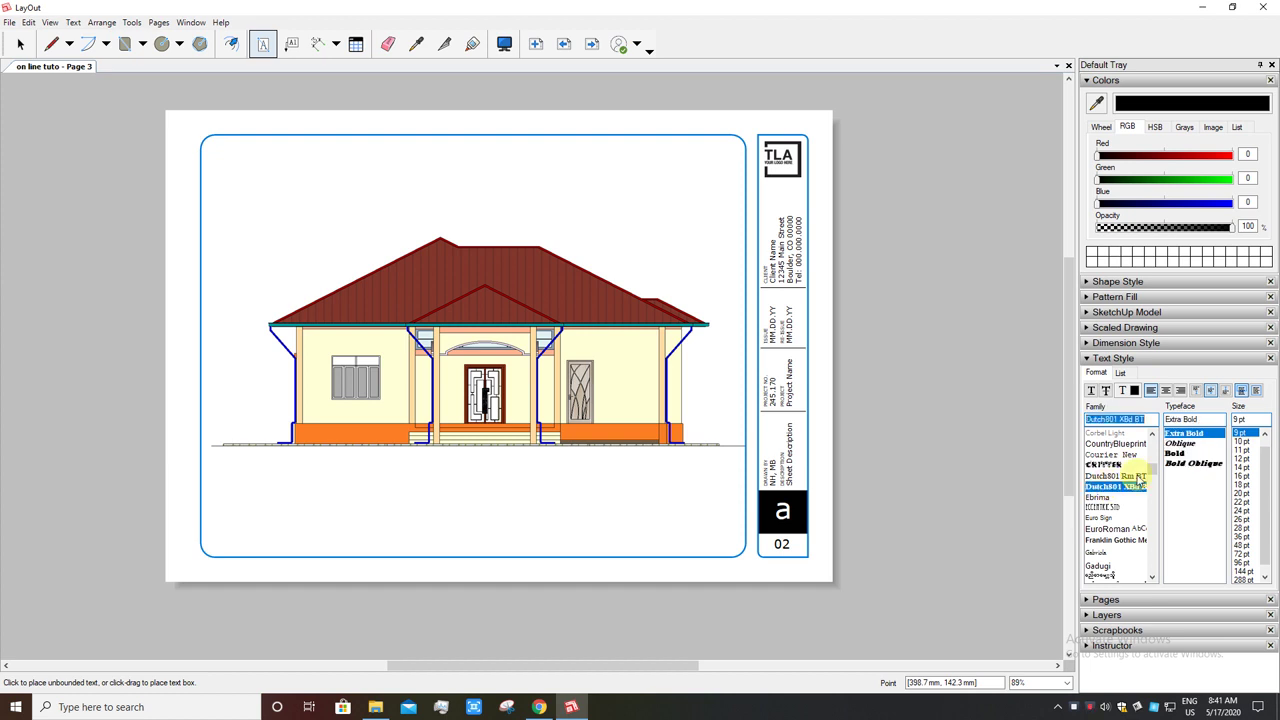
pyautogui.click(1240, 476)
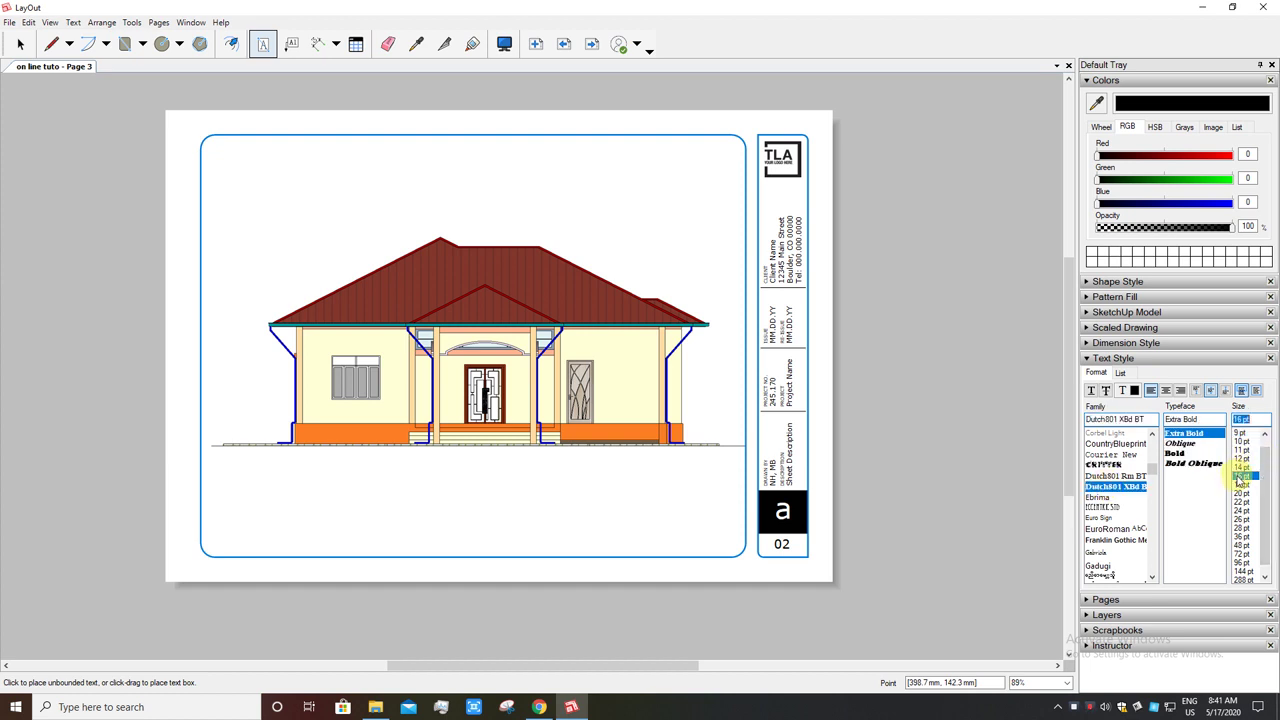
pyautogui.click(383, 163)
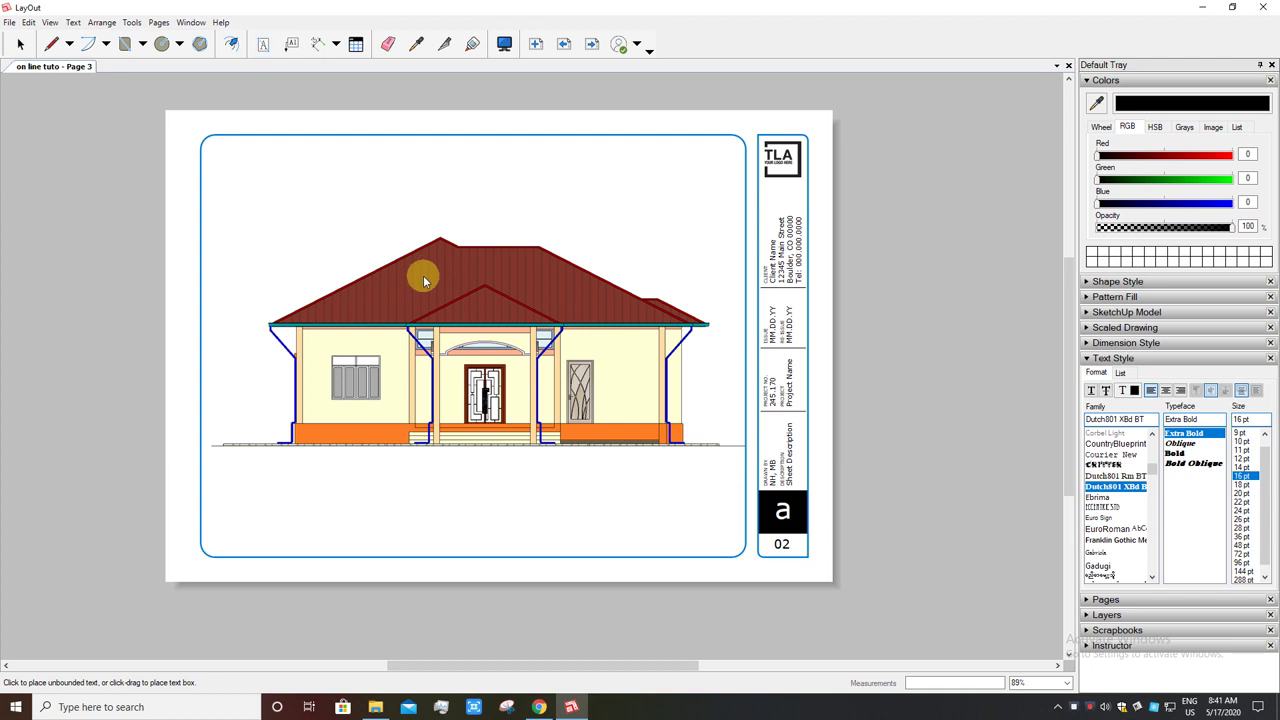
# Type the title 'ONE STORY R.C.C BUILDING' and nudge it up to sit atop the frame.
pyautogui.write('on')
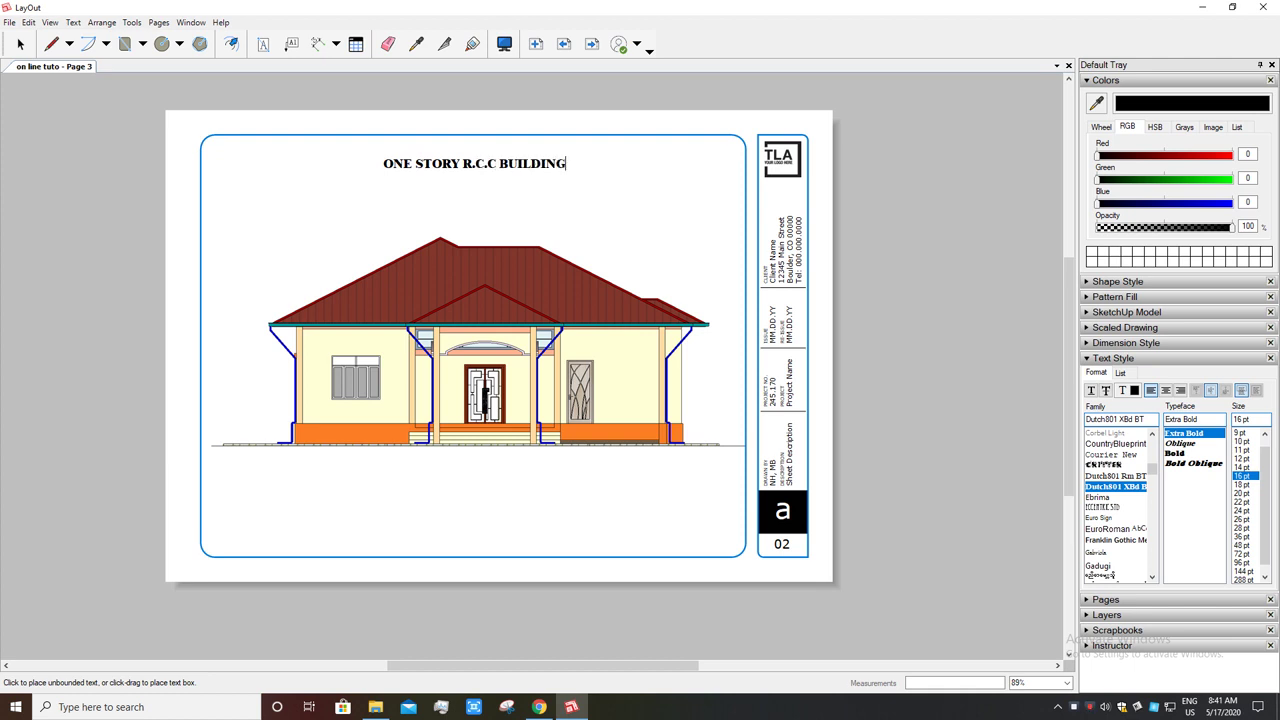
pyautogui.click(349, 160)
pyautogui.scroll(3, 418, 168)
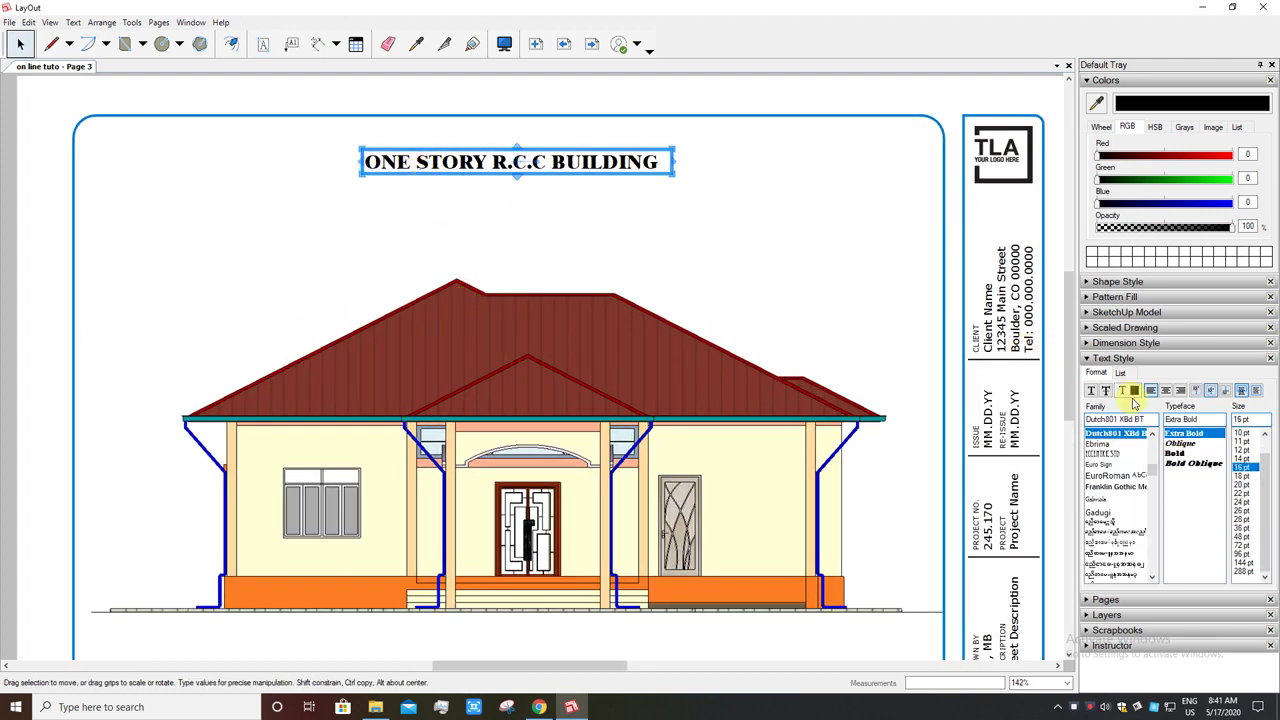
pyautogui.scroll(-3, 595, 315)
pyautogui.click(106, 406)
pyautogui.scroll(-1, 543, 306)
pyautogui.scroll(-1, 540, 305)
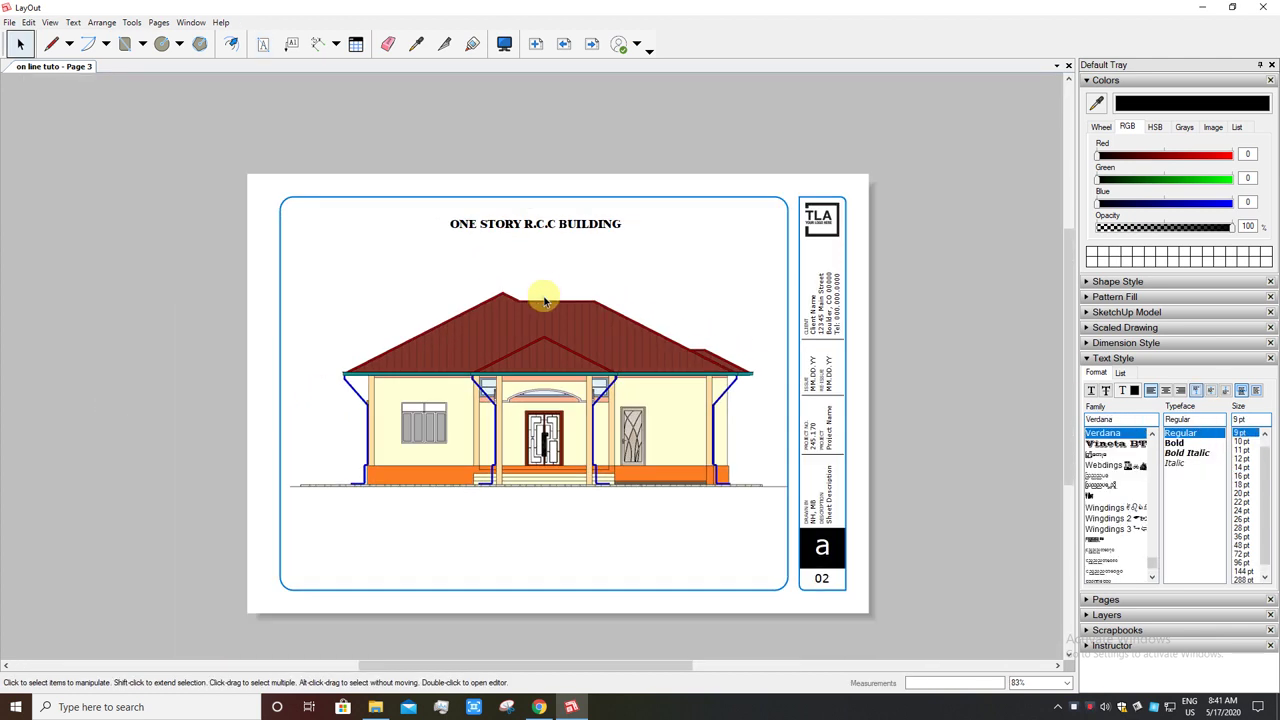
pyautogui.click(561, 226)
pyautogui.press('Up')
pyautogui.press('Up')
pyautogui.press('Up')
pyautogui.press('Up')
pyautogui.press('Up')
pyautogui.press('Up')
pyautogui.press('Up')
pyautogui.press('Up')
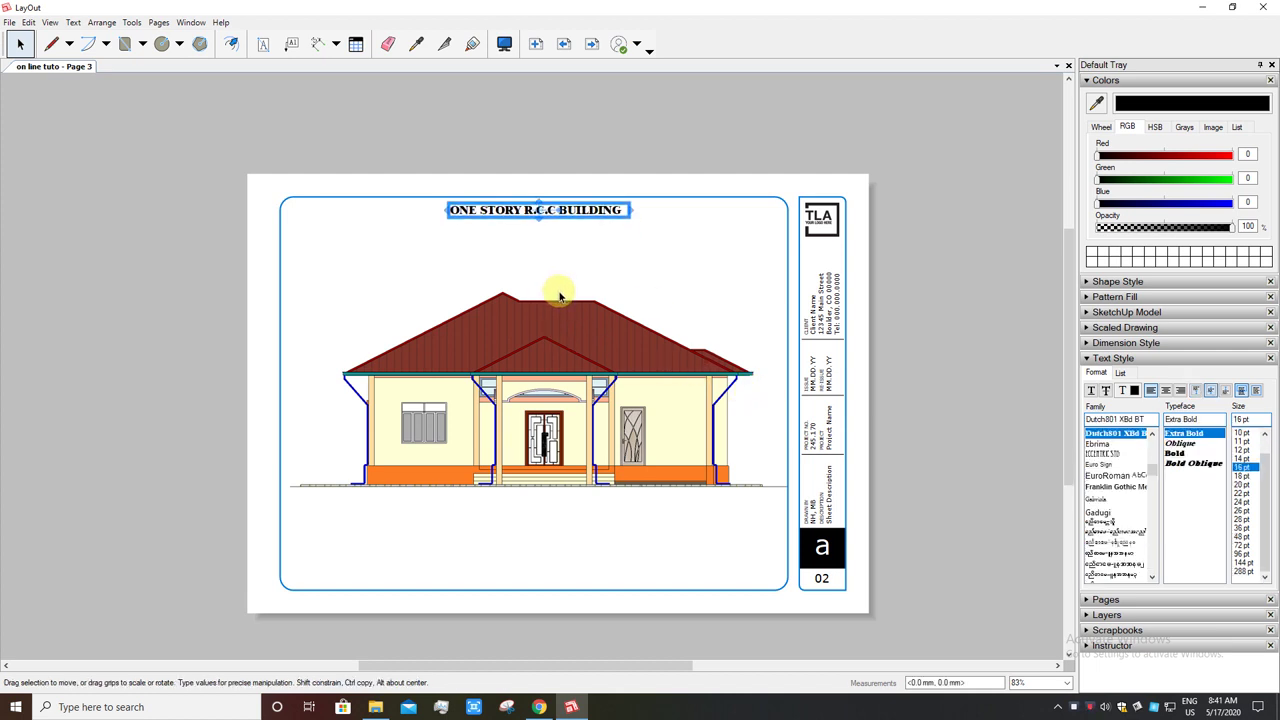
pyautogui.click(592, 175)
pyautogui.scroll(1, 580, 215)
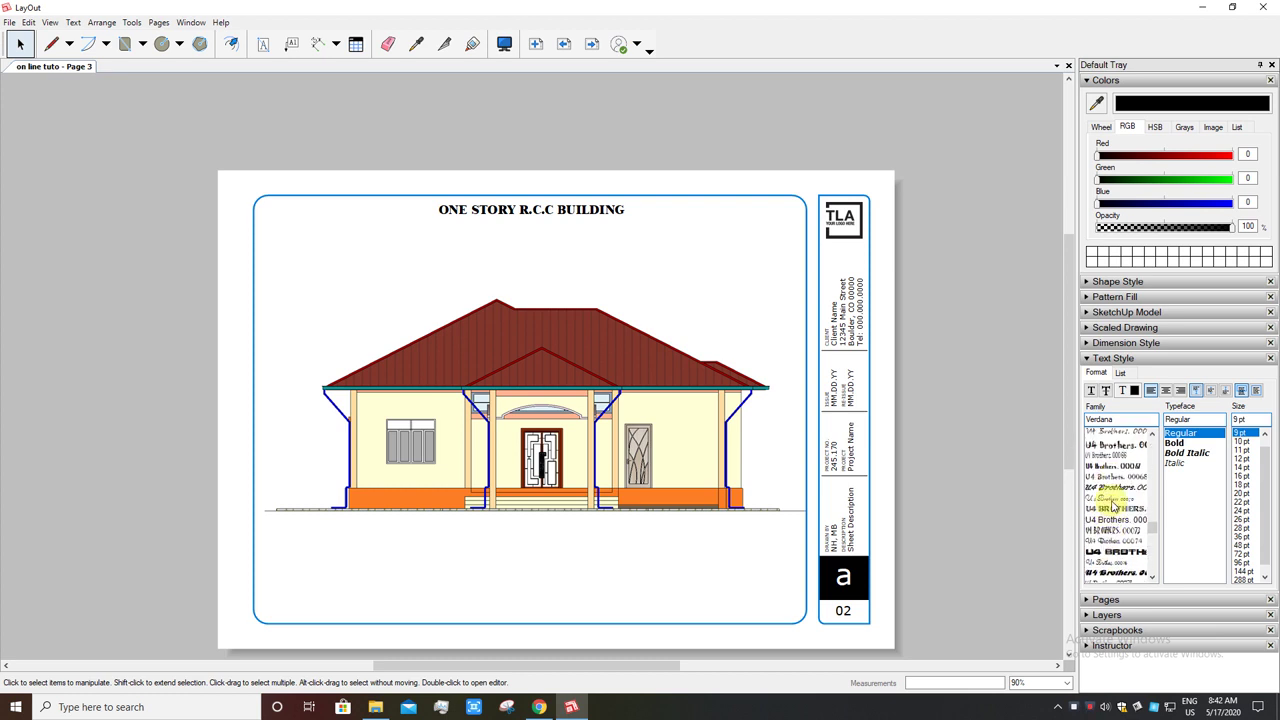
# Change the text style to the U4 Brothers. 00008 font at 14 pt.
pyautogui.scroll(1, 1113, 507)
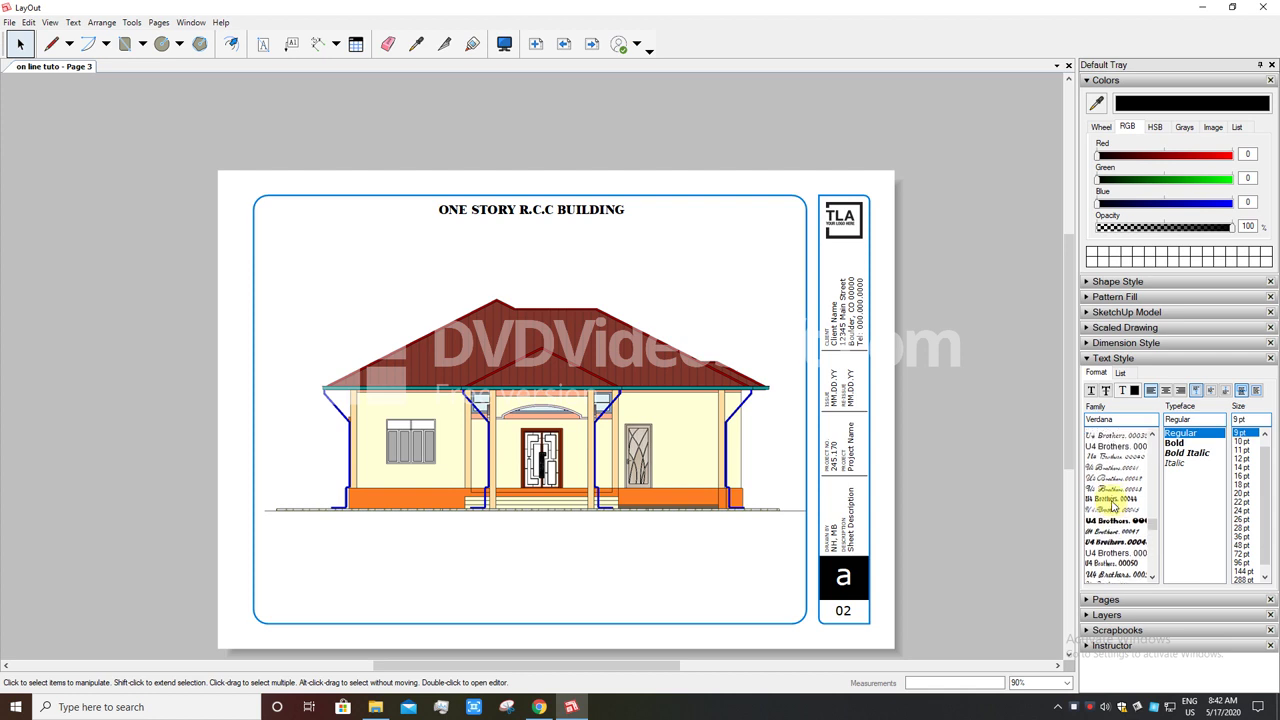
pyautogui.scroll(1, 1113, 507)
pyautogui.scroll(1, 1108, 510)
pyautogui.scroll(1, 1107, 510)
pyautogui.scroll(1, 1107, 510)
pyautogui.scroll(1, 1107, 510)
pyautogui.scroll(1, 1107, 510)
pyautogui.scroll(1, 1107, 510)
pyautogui.scroll(2, 1107, 510)
pyautogui.scroll(2, 1107, 511)
pyautogui.scroll(2, 1107, 512)
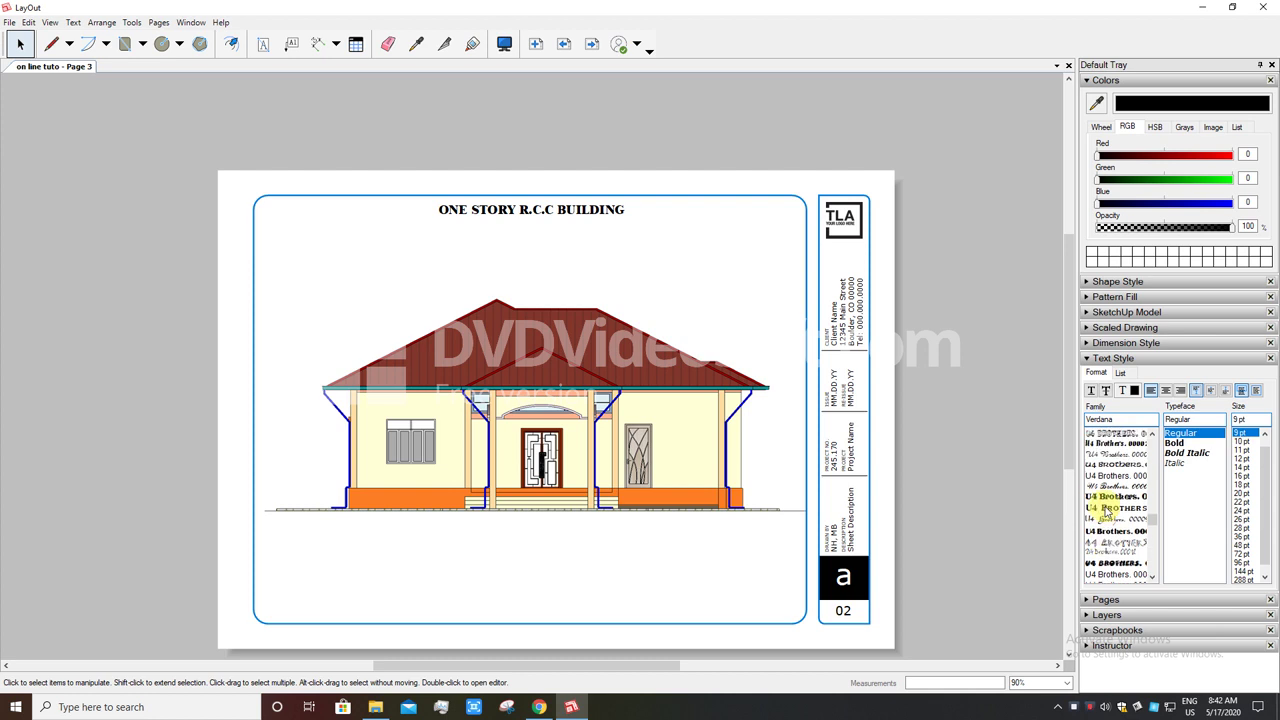
pyautogui.click(1107, 508)
pyautogui.click(1242, 467)
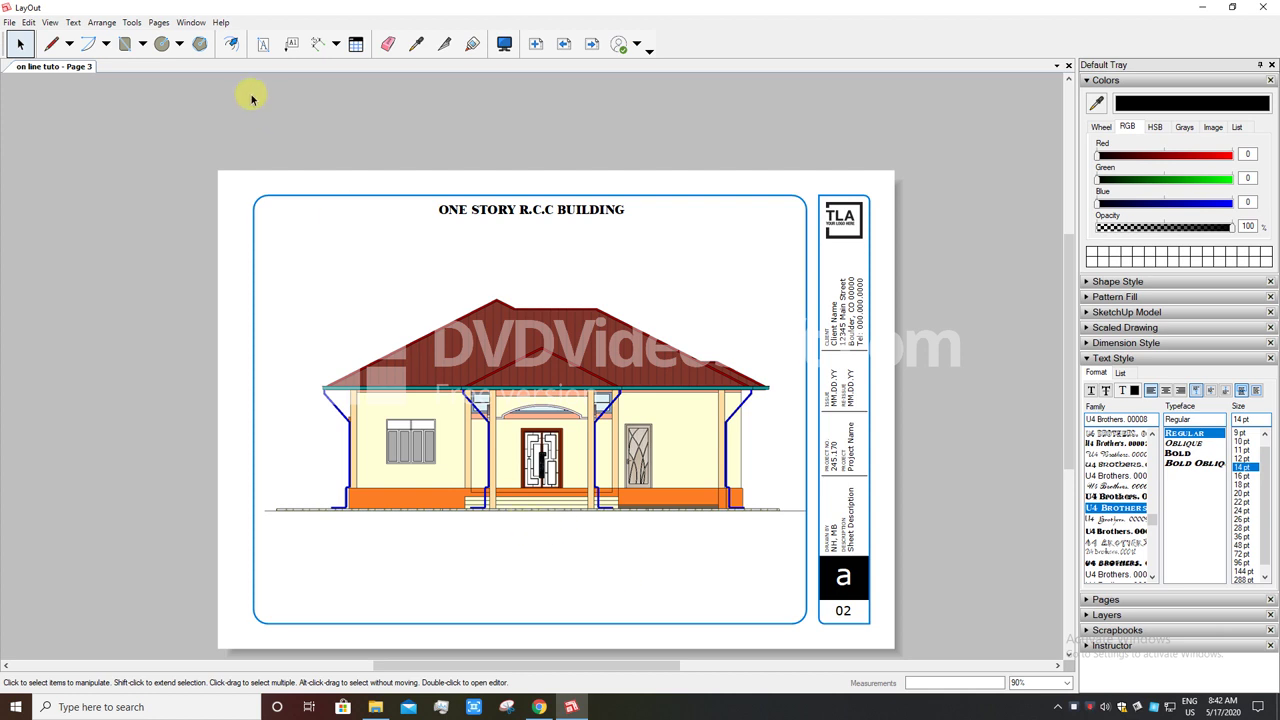
# Add a 'FRONT ELEVATION' caption below the house near the lower right.
pyautogui.click(263, 43)
pyautogui.click(594, 580)
pyautogui.write('FRONT ELEVATION')
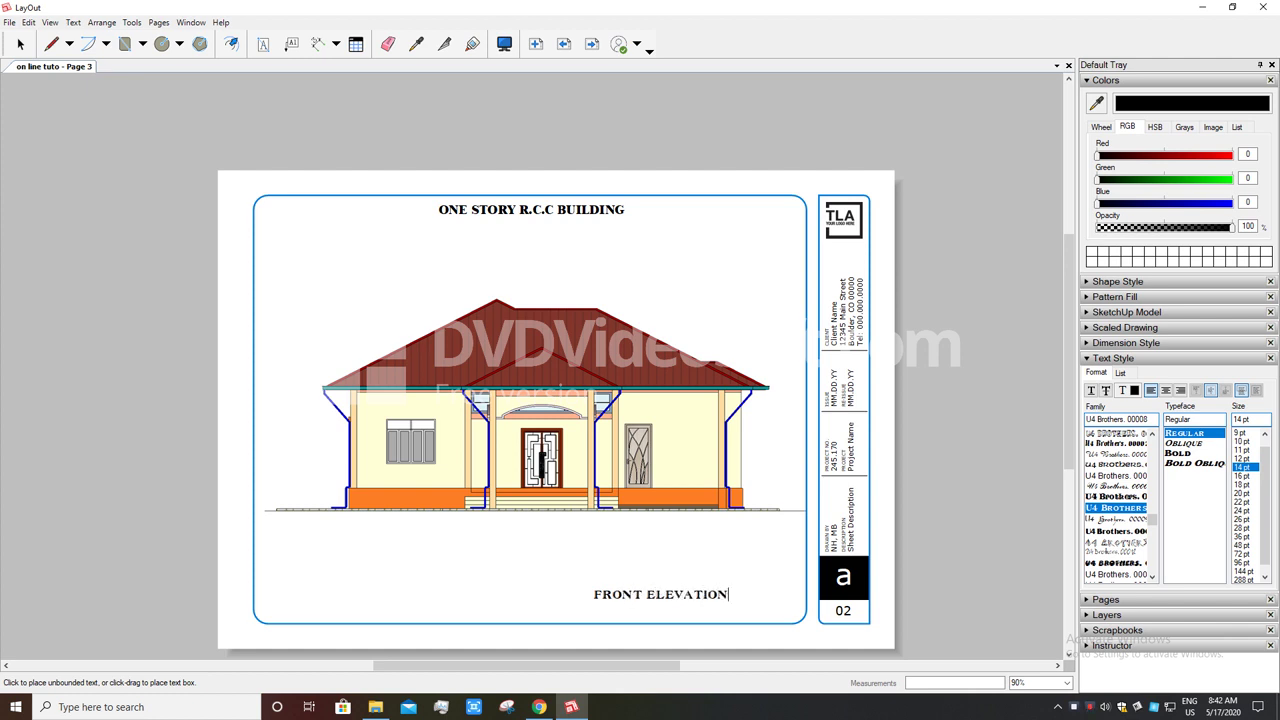
pyautogui.press('Escape')
pyautogui.scroll(1, 630, 600)
pyautogui.scroll(3, 623, 598)
pyautogui.scroll(1, 623, 598)
# Drag the FRONT ELEVATION caption into the frame's lower-right corner, then deselect it.
pyautogui.click(600, 586)
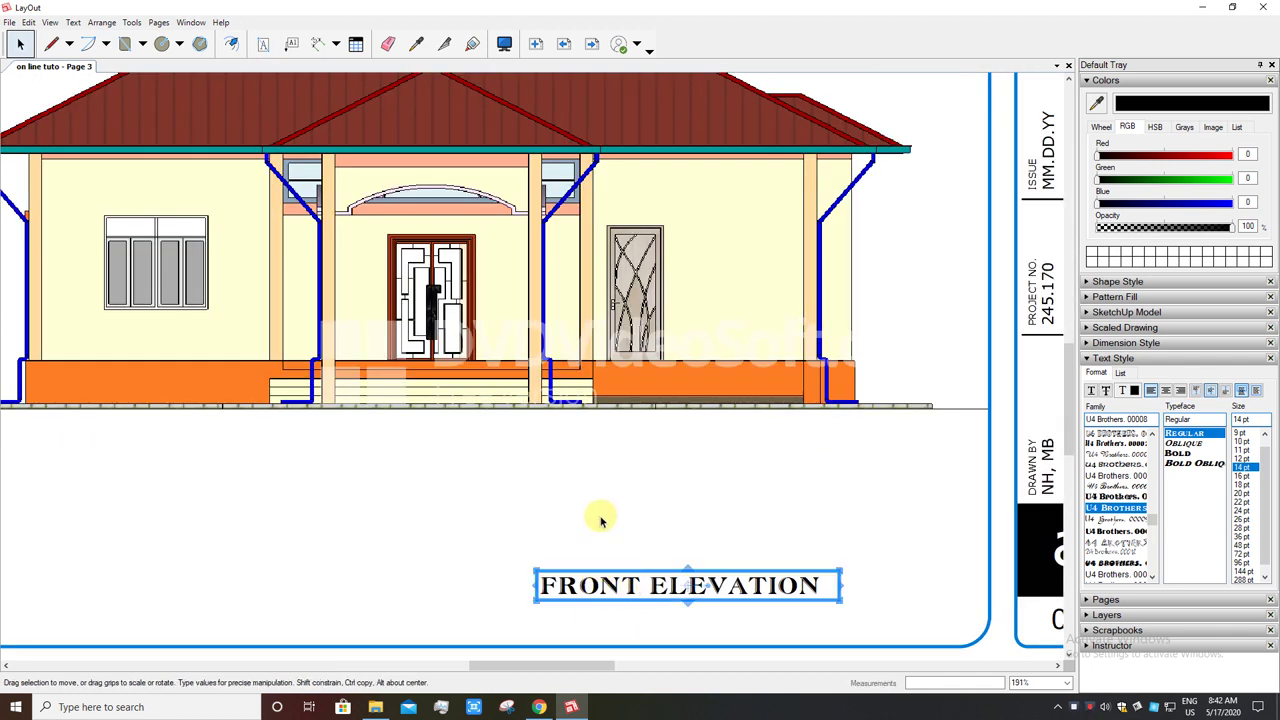
pyautogui.scroll(-2, 602, 516)
pyautogui.scroll(1, 610, 545)
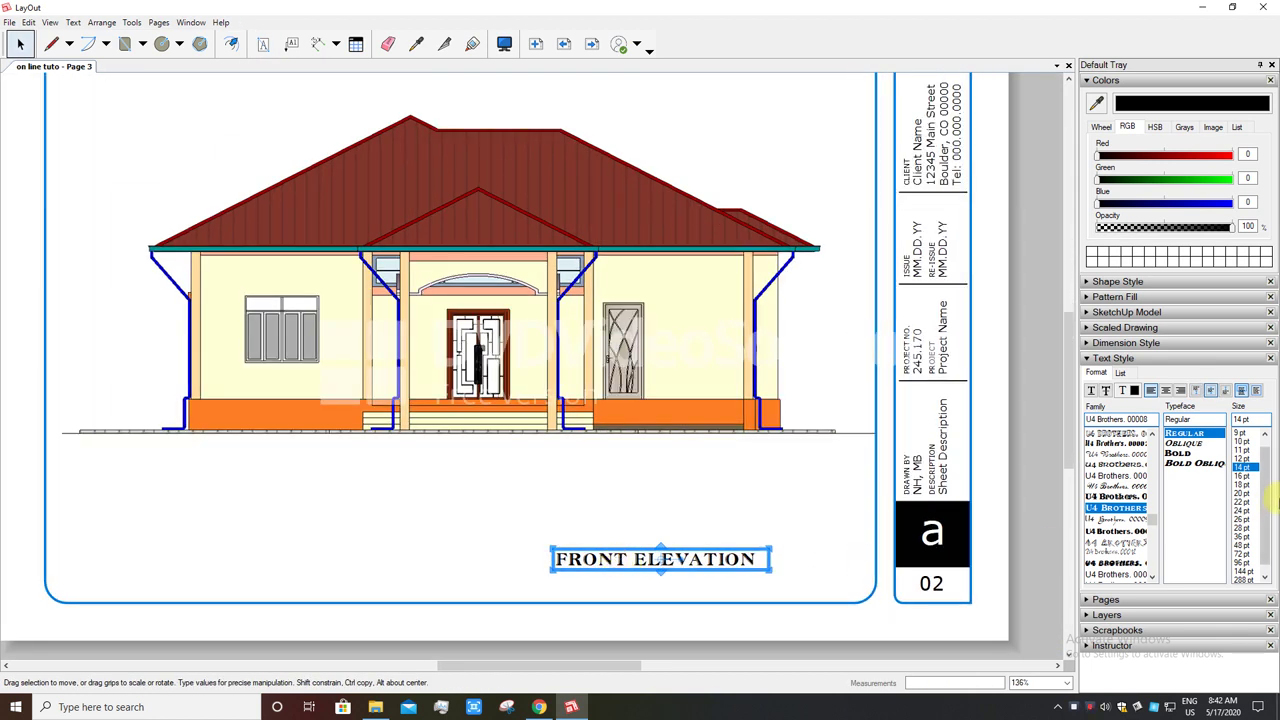
pyautogui.click(1241, 458)
pyautogui.moveTo(603, 559); pyautogui.dragTo(705, 576)
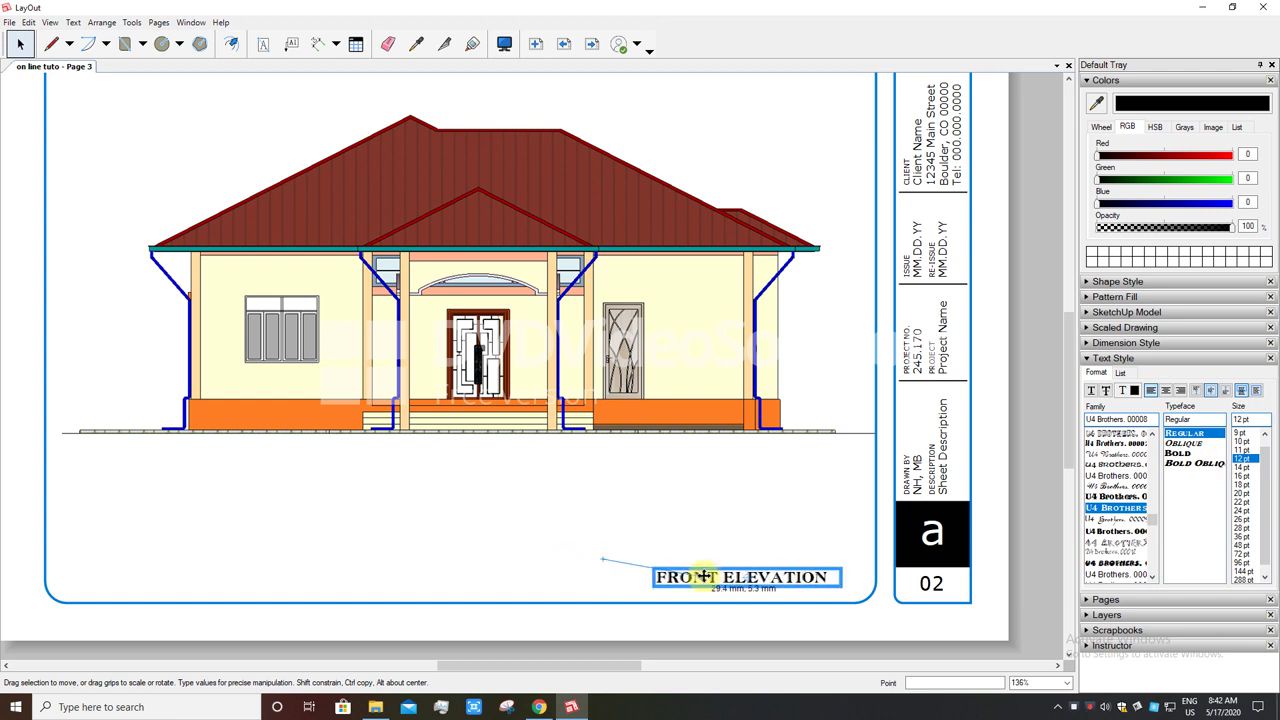
pyautogui.scroll(-3, 766, 511)
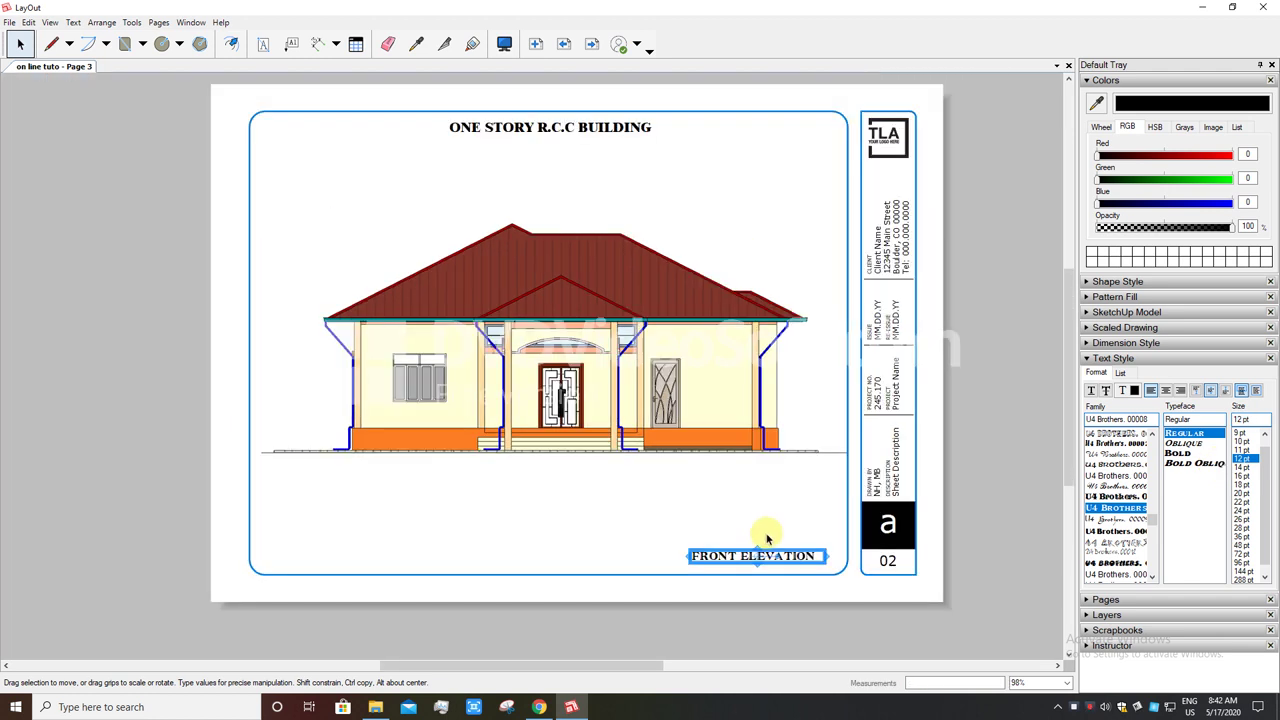
pyautogui.click(1090, 710)
pyautogui.scroll(-1, 768, 450)
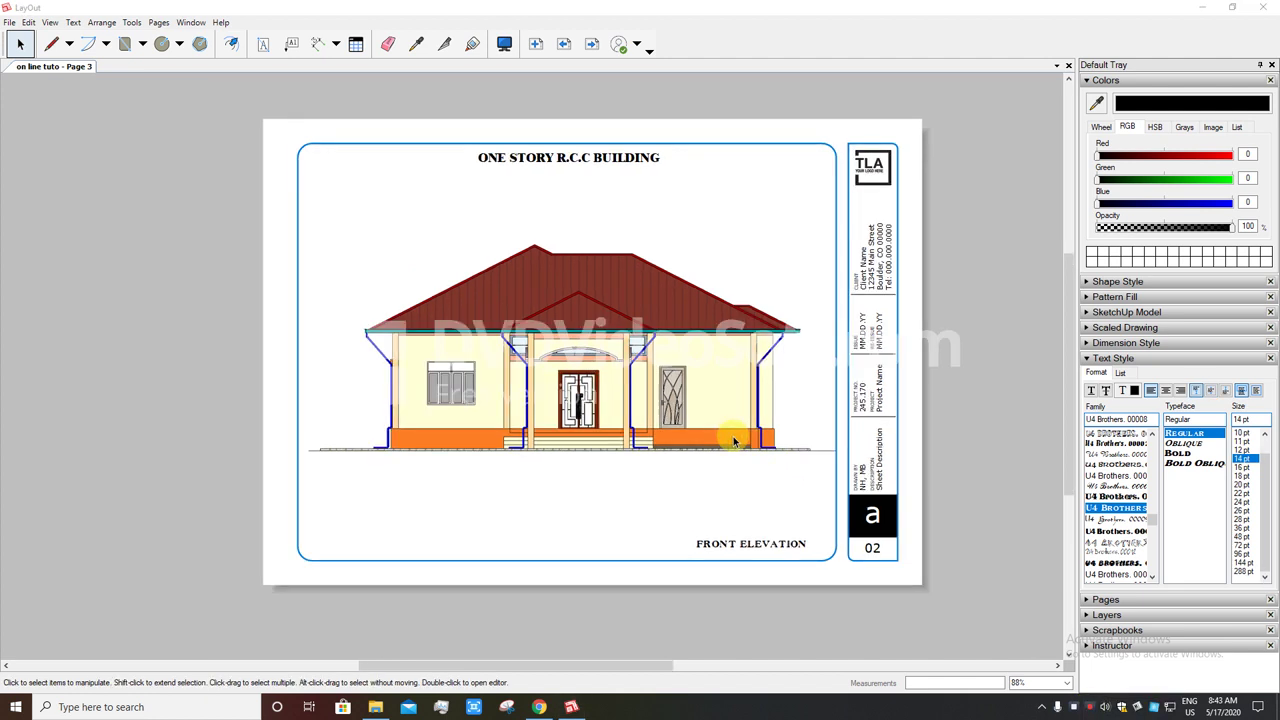
pyautogui.scroll(1, 749, 540)
pyautogui.scroll(-1, 793, 571)
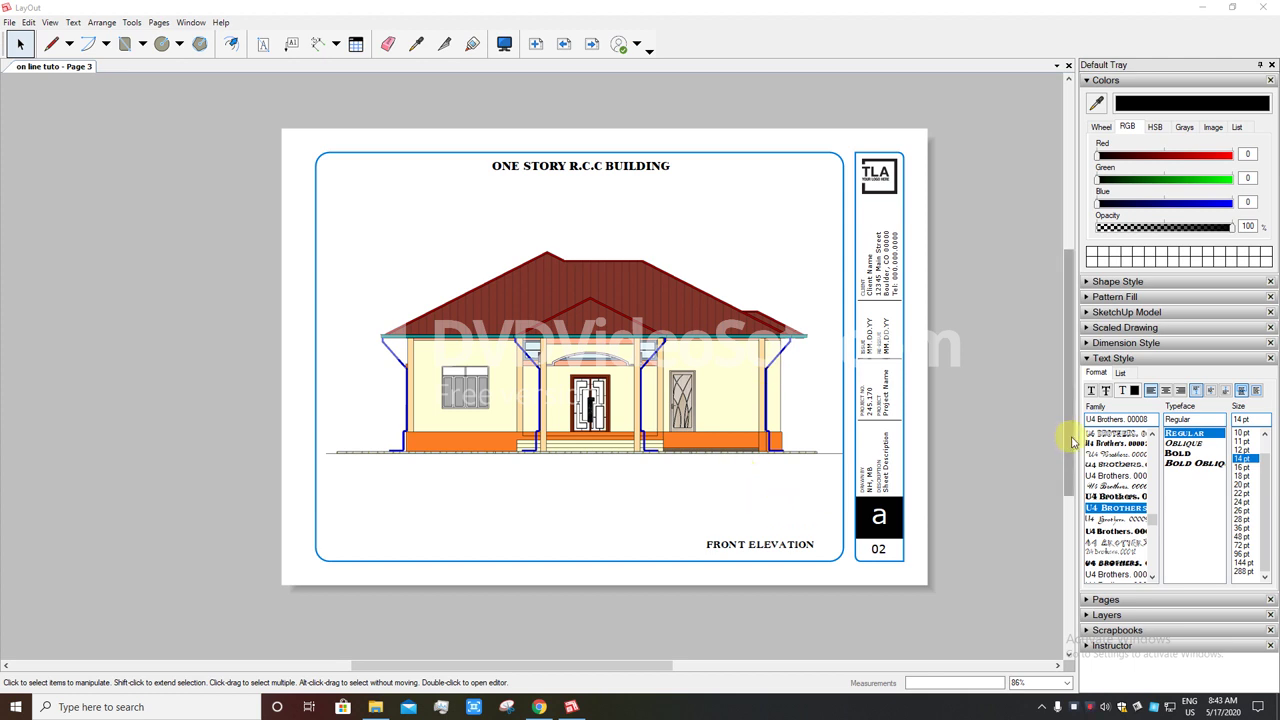
pyautogui.scroll(2, 884, 494)
pyautogui.scroll(1, 866, 491)
pyautogui.scroll(-2, 866, 474)
pyautogui.scroll(-1, 858, 470)
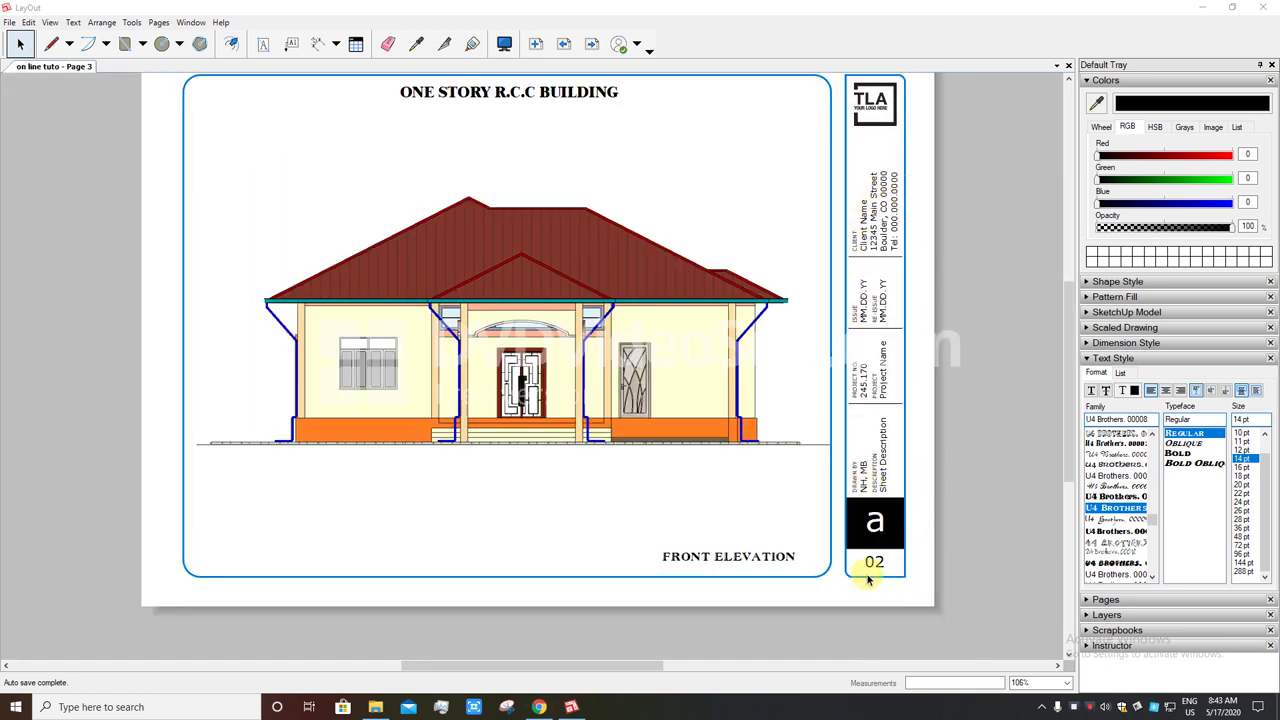
pyautogui.scroll(2, 885, 185)
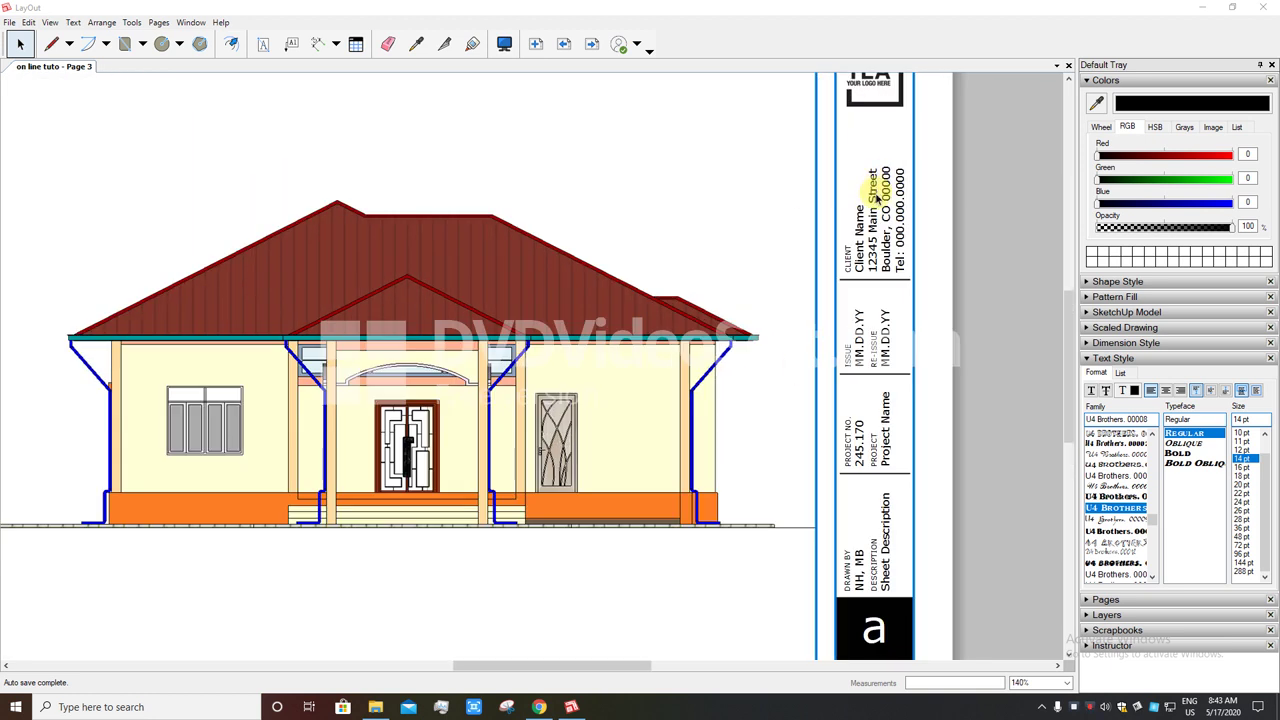
# Replace the ClientName placeholder under CLIENT with the client's name.
pyautogui.scroll(2, 885, 185)
pyautogui.doubleClick(868, 205)
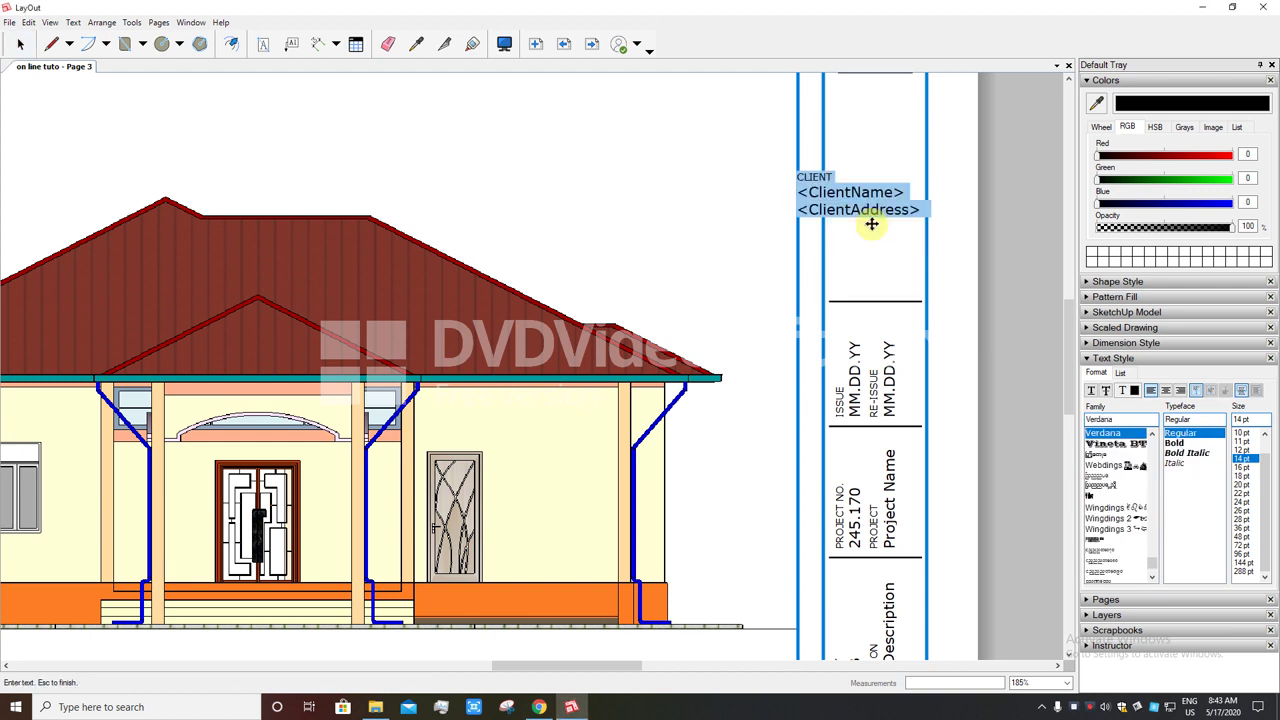
pyautogui.click(800, 196)
pyautogui.moveTo(801, 192); pyautogui.dragTo(908, 193)
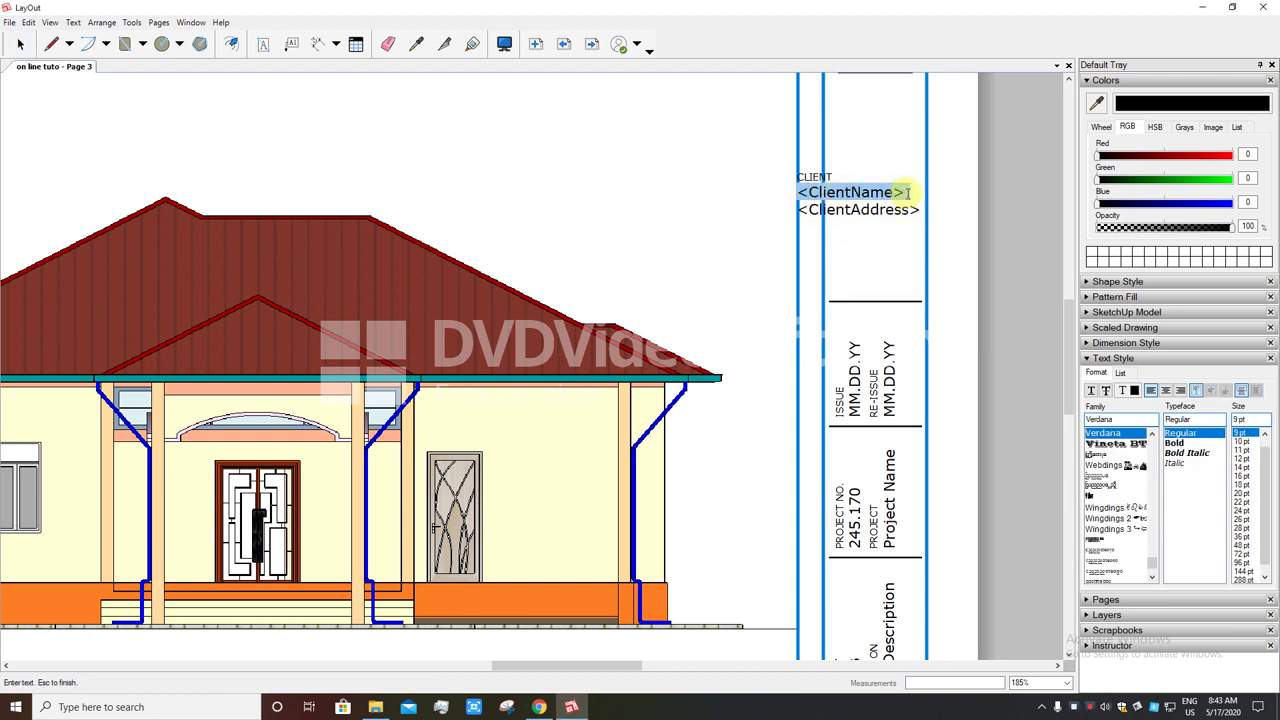
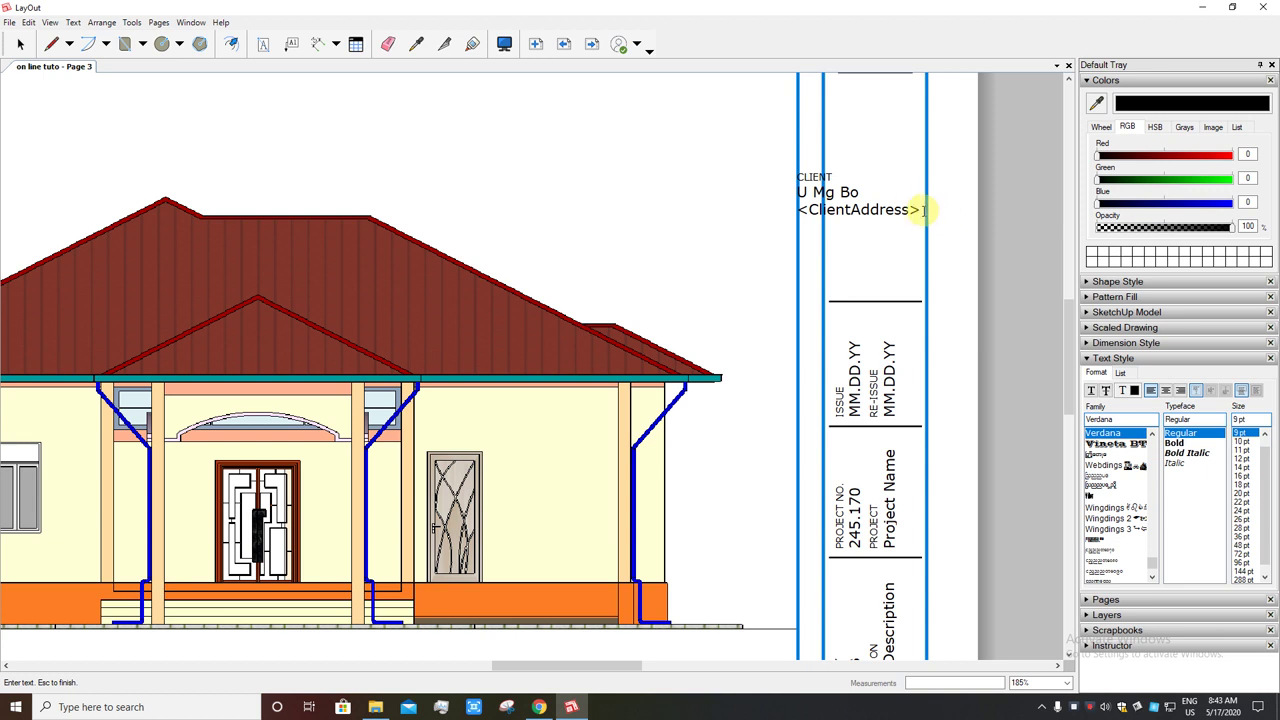
# Replace the ClientAddress placeholder with the client's street address and town.
pyautogui.moveTo(924, 210); pyautogui.dragTo(800, 211)
pyautogui.moveTo(920, 210); pyautogui.dragTo(802, 211)
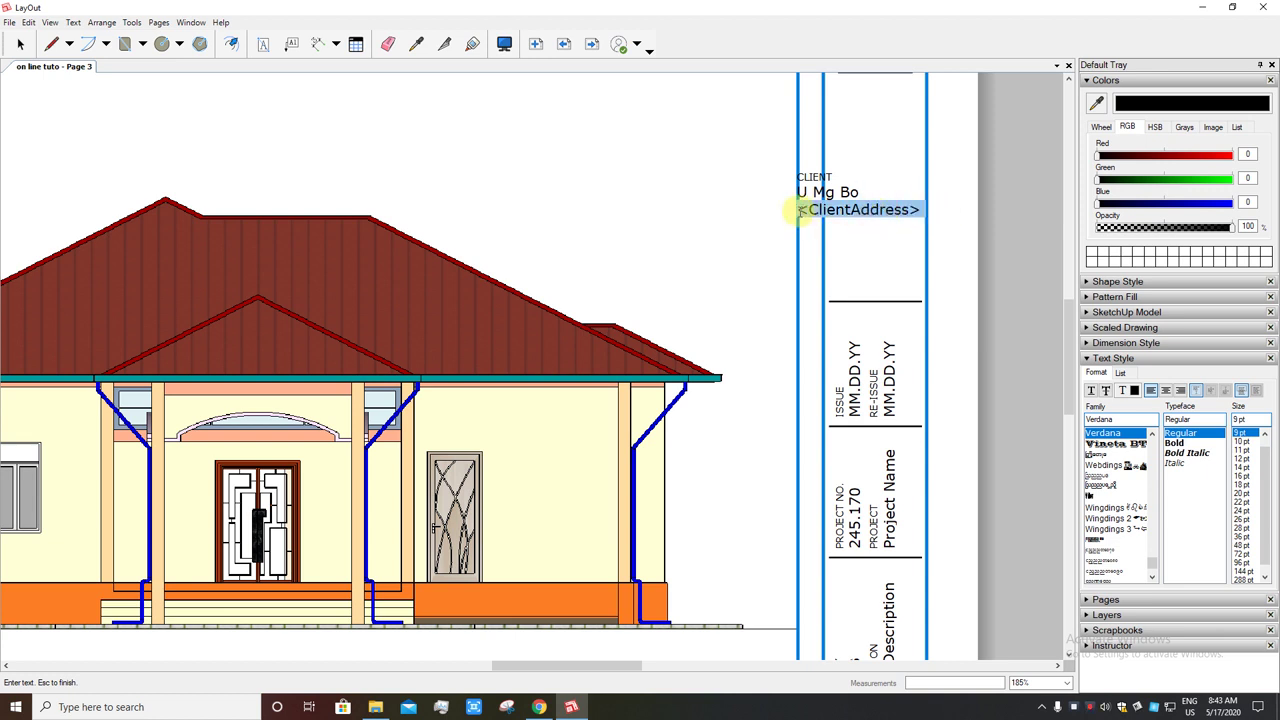
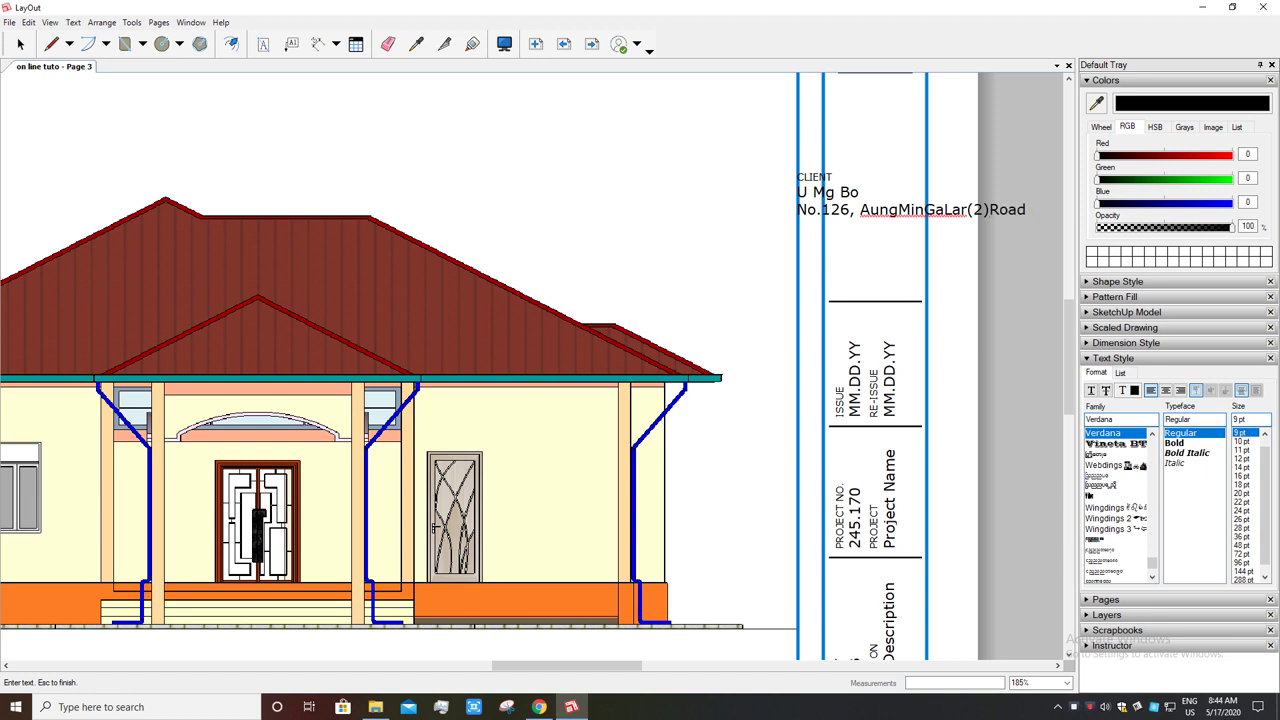
pyautogui.press('Return')
pyautogui.write('Yan')
pyautogui.press('BackSpace')
pyautogui.press('BackSpace')
pyautogui.press('BackSpace')
pyautogui.press('BackSpace')
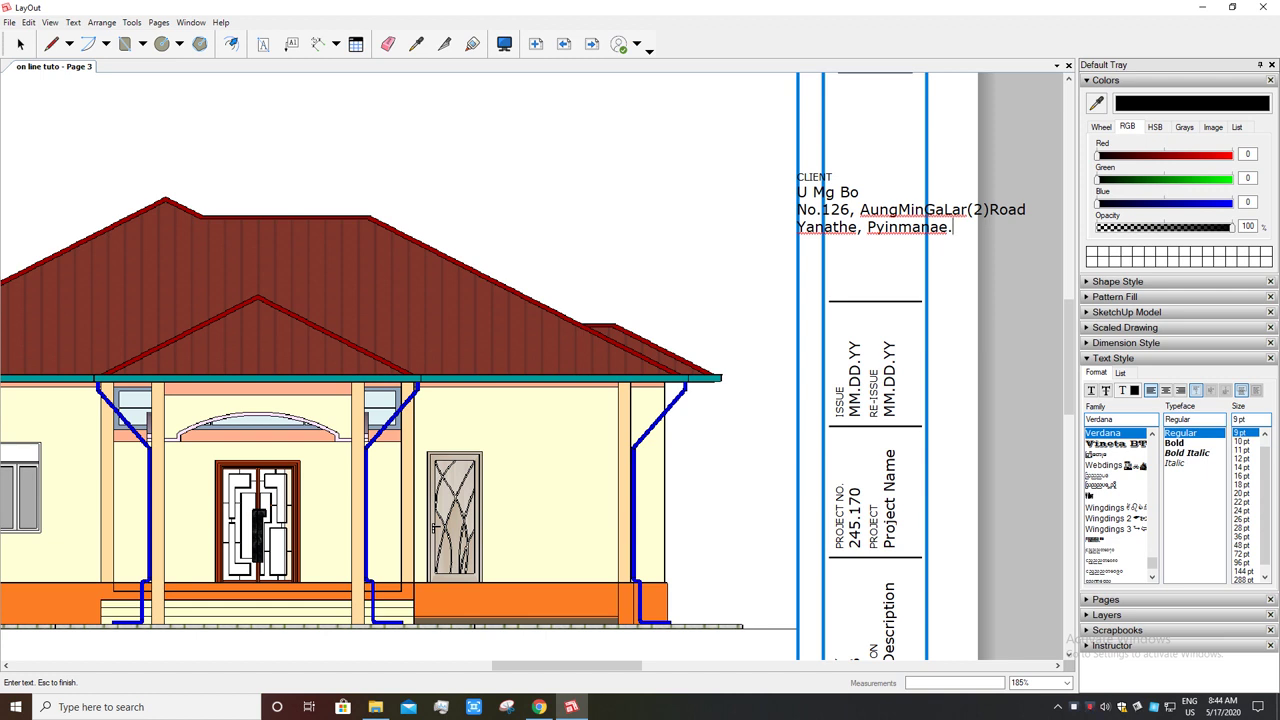
pyautogui.press('Escape')
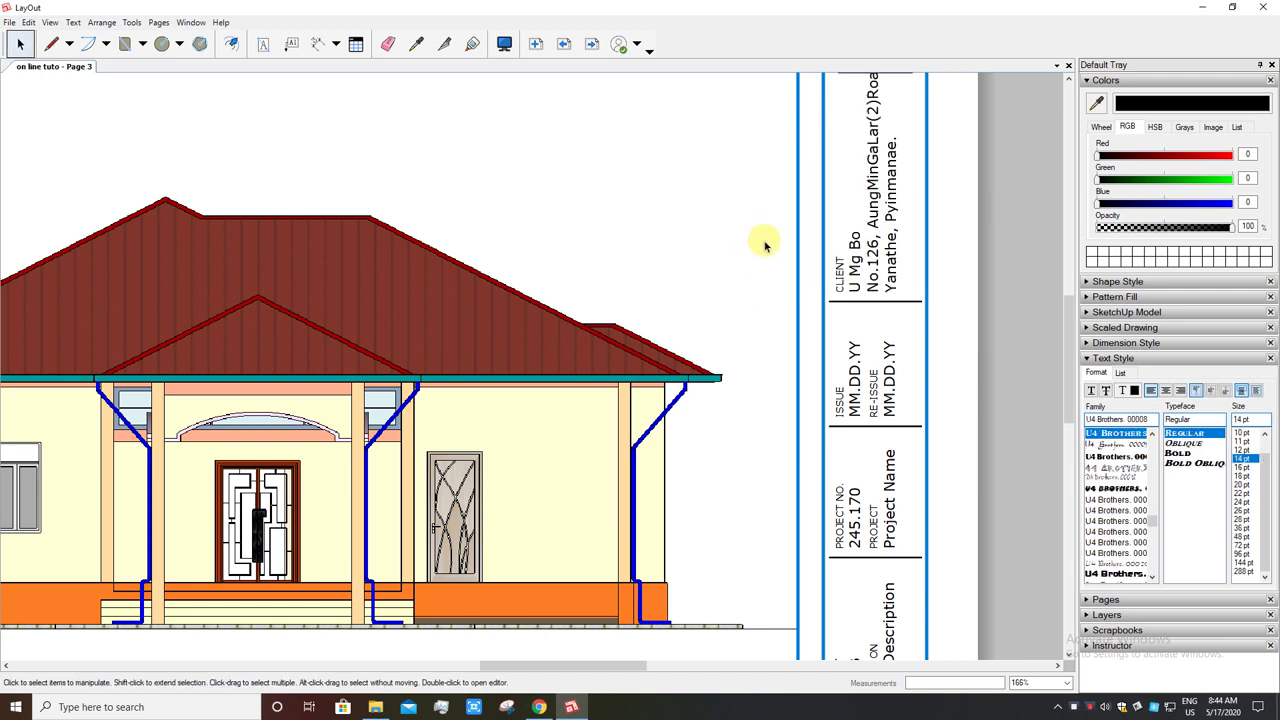
# Wrap the long street line of the client address onto two lines.
pyautogui.doubleClick(848, 170)
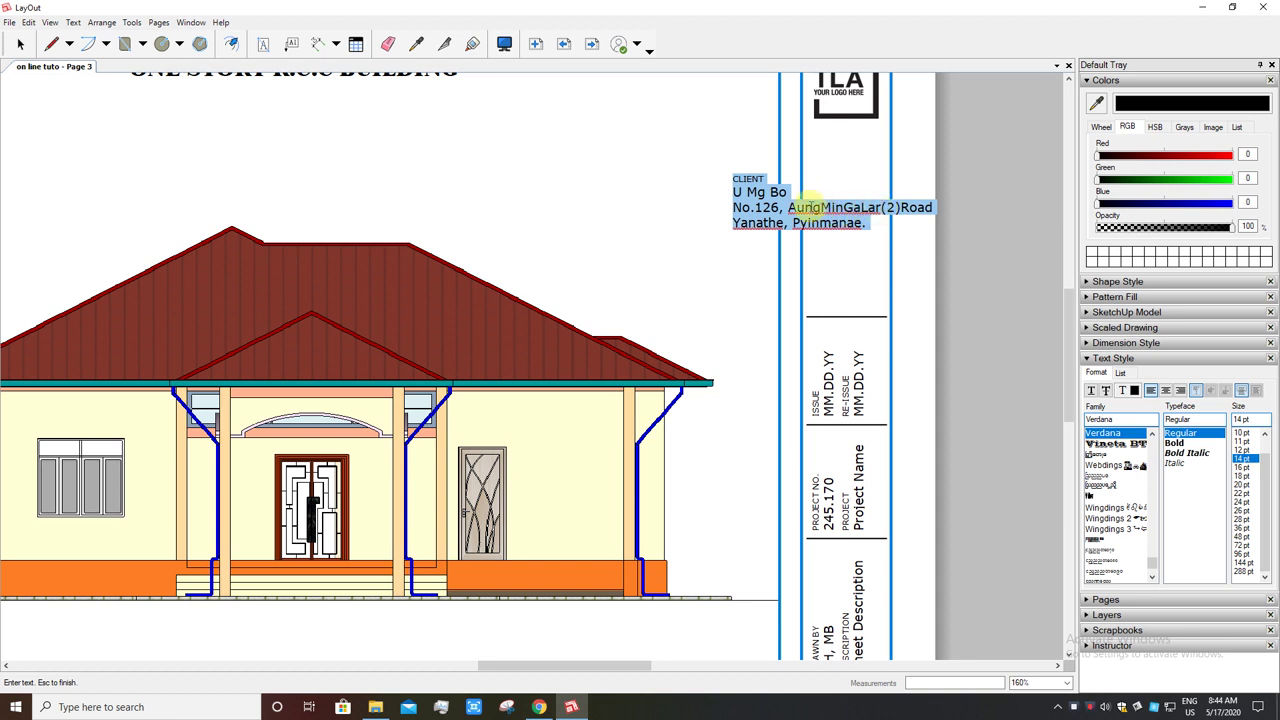
pyautogui.click(876, 207)
pyautogui.press('Return')
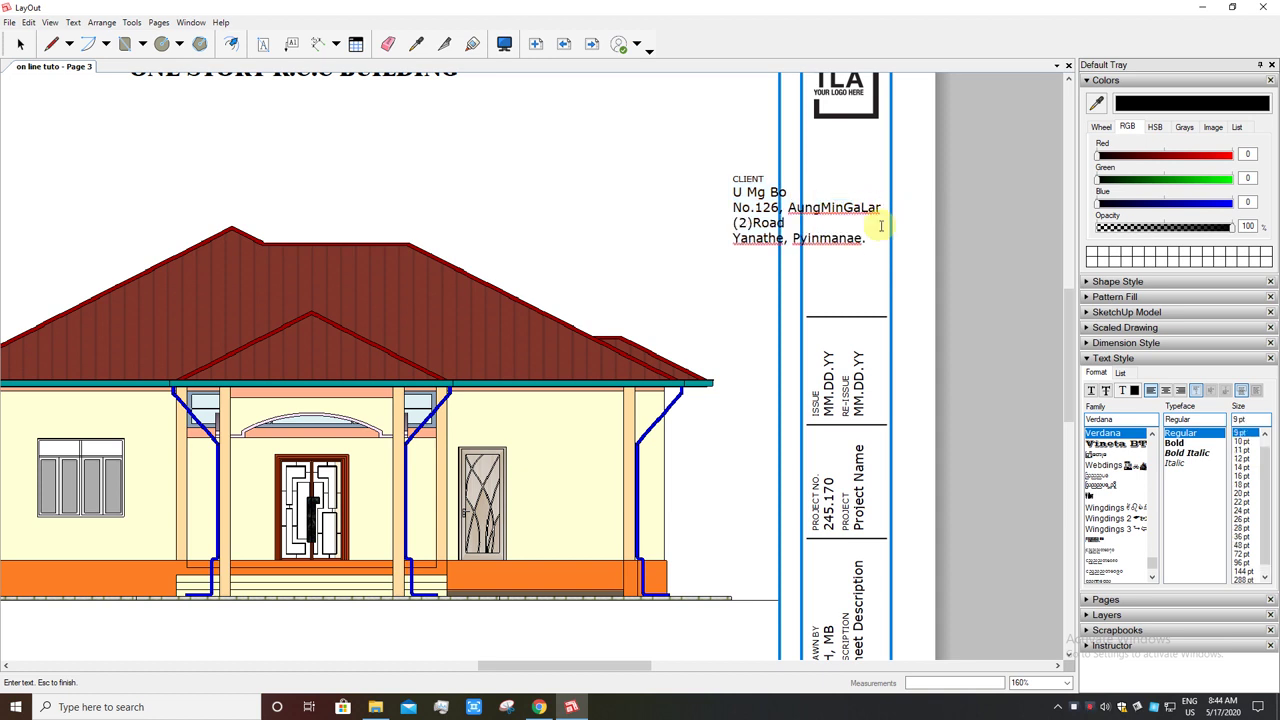
pyautogui.click(681, 271)
pyautogui.scroll(-2, 681, 271)
pyautogui.scroll(-1, 760, 290)
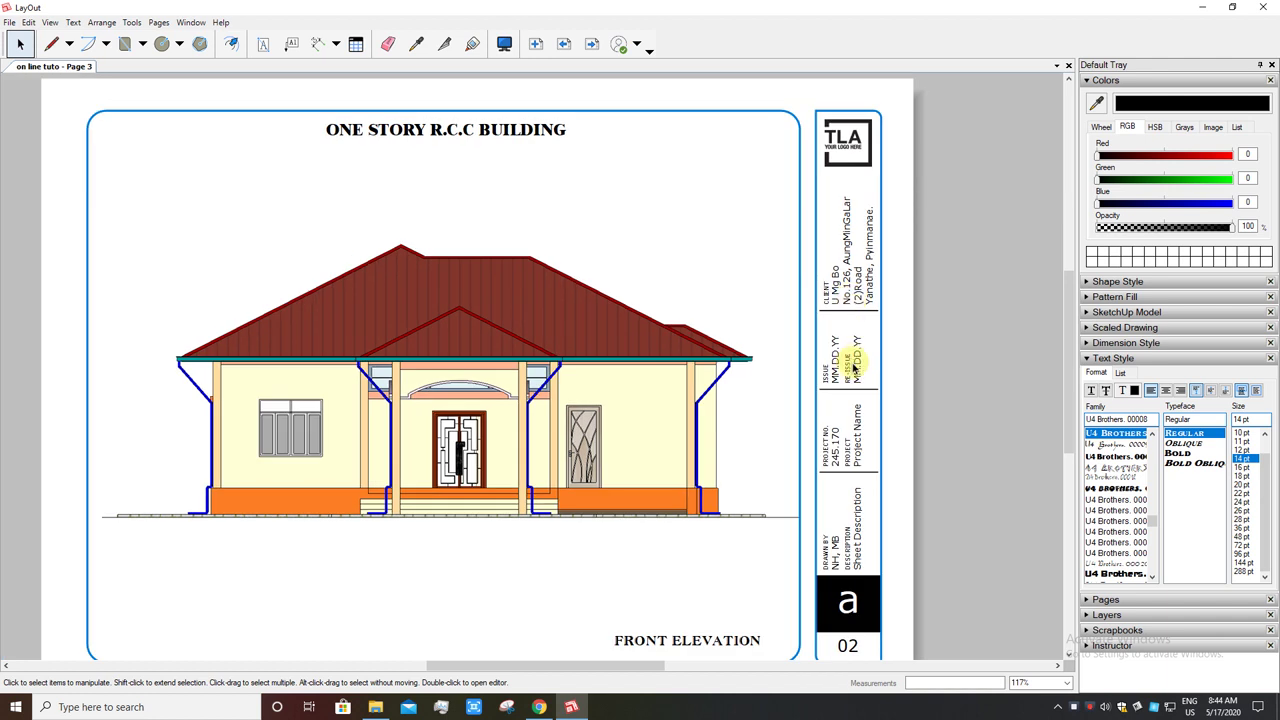
pyautogui.scroll(3, 850, 297)
pyautogui.scroll(1, 835, 330)
pyautogui.click(825, 372)
# Replace the ISSUE date placeholder with 12/5/2020.
pyautogui.doubleClick(825, 372)
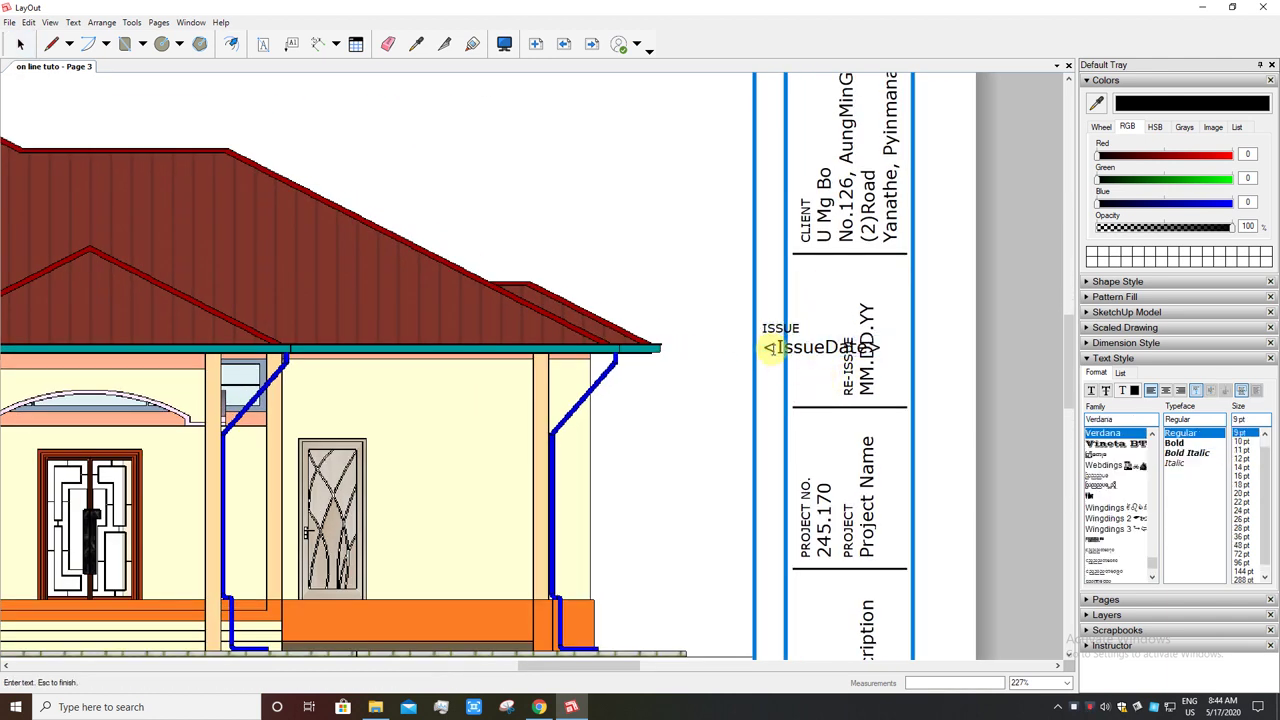
pyautogui.moveTo(762, 346); pyautogui.dragTo(894, 346)
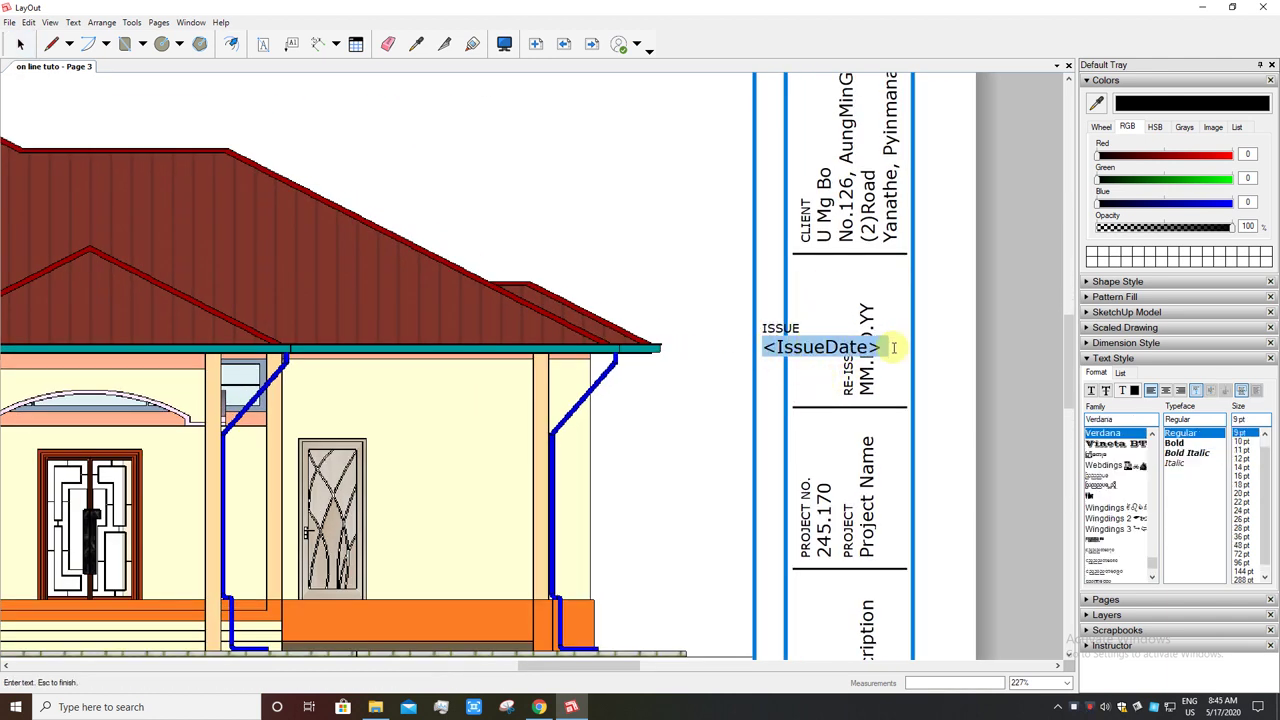
pyautogui.write('12/5/2020')
pyautogui.press('Escape')
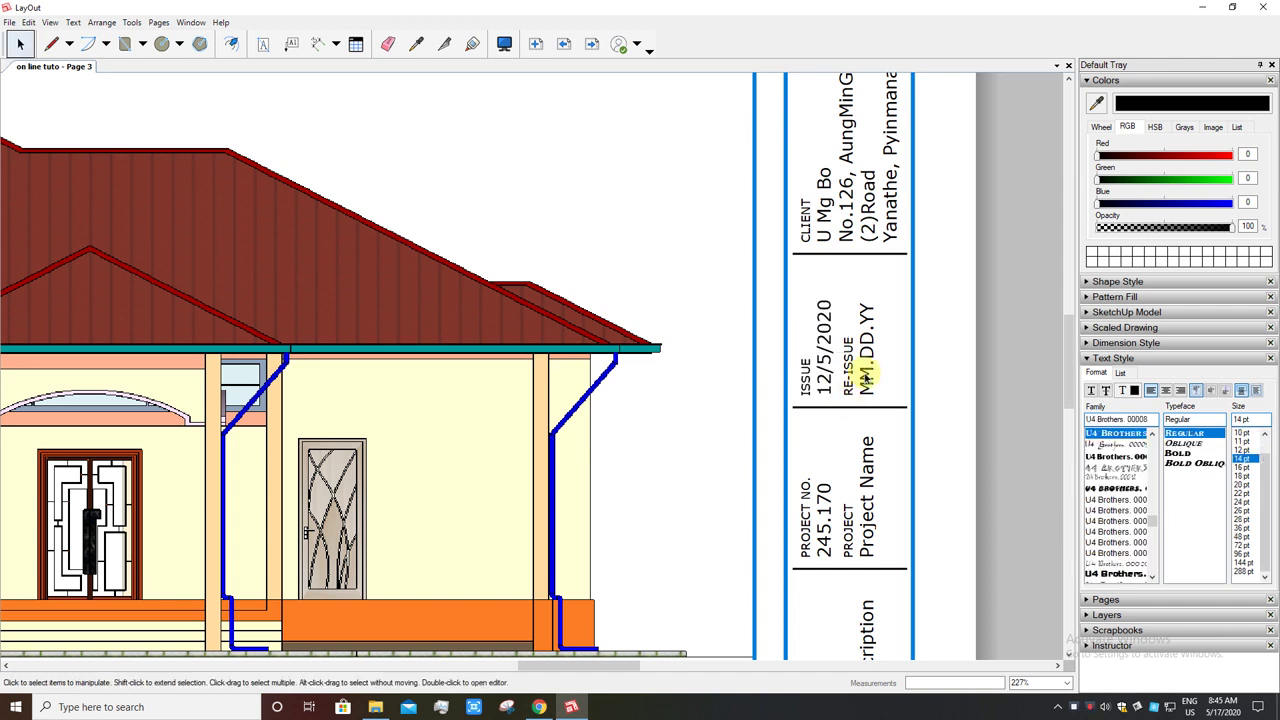
# Replace the RE-ISSUE date placeholder with 12/5/2020.
pyautogui.doubleClick(866, 378)
pyautogui.moveTo(809, 337); pyautogui.dragTo(951, 347)
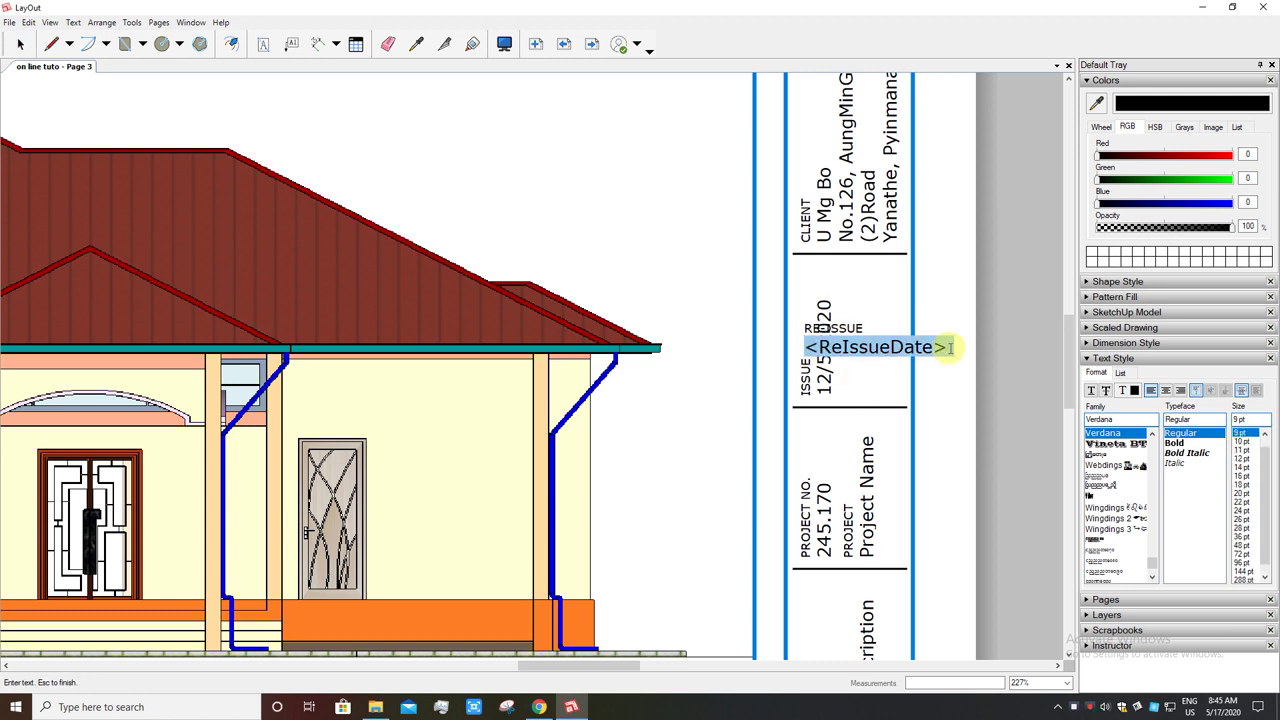
pyautogui.write('12/5/2020')
# Set the project name in the title block to 'One Story R.C.C Building'.
pyautogui.click(764, 452)
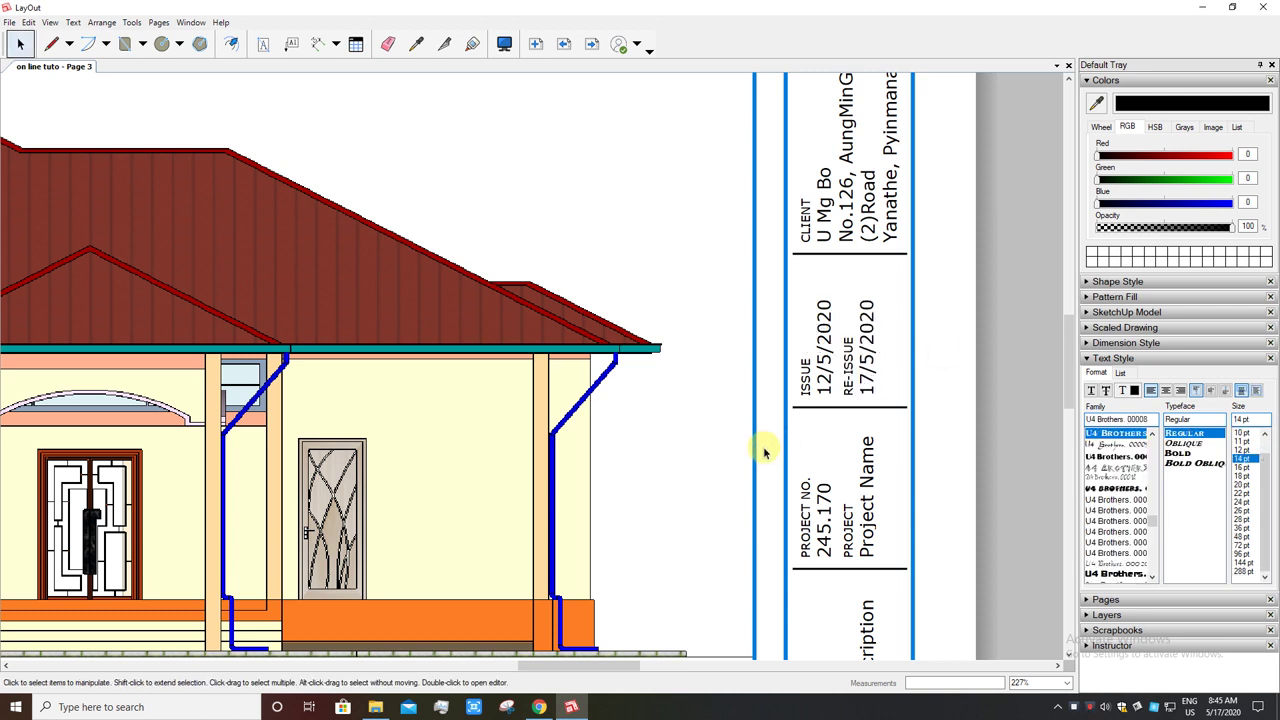
pyautogui.scroll(-2, 764, 452)
pyautogui.scroll(2, 789, 429)
pyautogui.moveTo(814, 534); pyautogui.dragTo(829, 320, button='middle')
pyautogui.scroll(1, 829, 320)
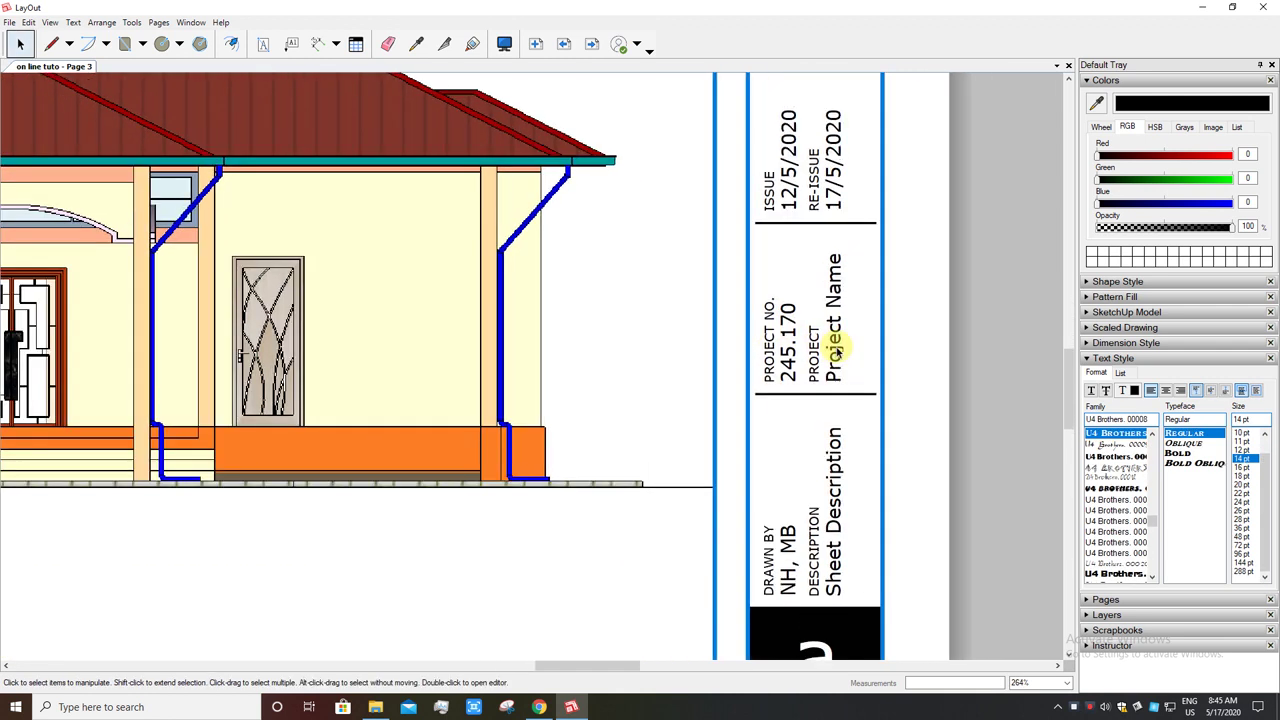
pyautogui.scroll(1, 838, 350)
pyautogui.doubleClick(837, 343)
pyautogui.hotkey('ctrl', 'a')
pyautogui.write('One Story R.C.C ')
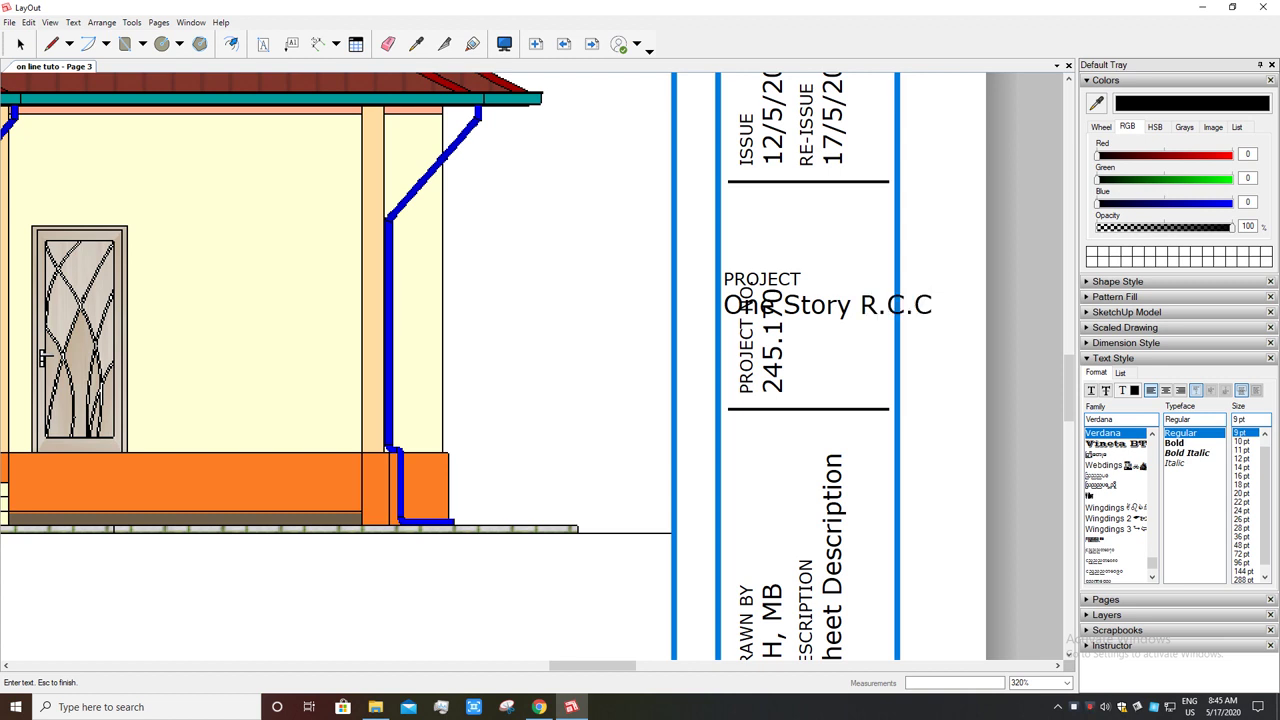
pyautogui.write('Building')
pyautogui.click(770, 336)
pyautogui.press('Escape')
# Replace the DRAWN BY entry with MMT and a contact phone number.
pyautogui.scroll(-1, 690, 380)
pyautogui.scroll(-2, 694, 380)
pyautogui.scroll(-2, 694, 380)
pyautogui.scroll(-1, 706, 349)
pyautogui.scroll(1, 750, 268)
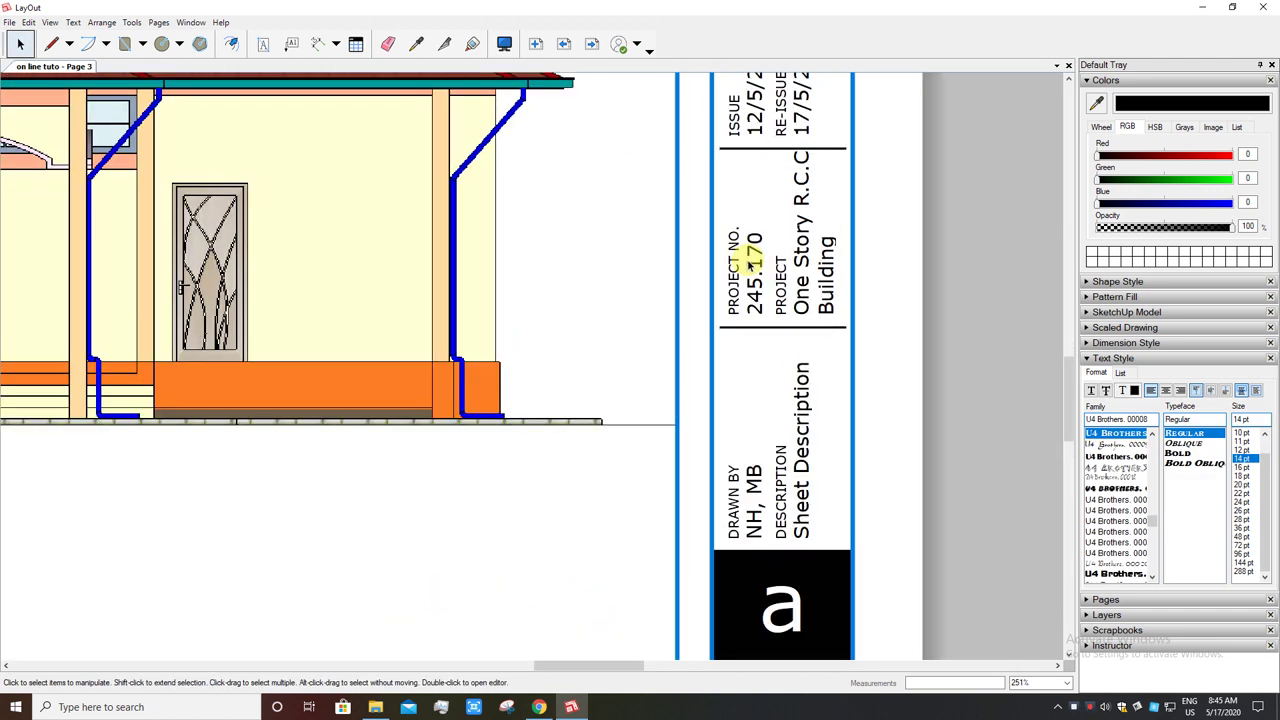
pyautogui.scroll(-1, 776, 357)
pyautogui.scroll(2, 764, 458)
pyautogui.doubleClick(757, 464)
pyautogui.doubleClick(717, 464)
pyautogui.click(711, 463)
pyautogui.moveTo(711, 463); pyautogui.dragTo(803, 468)
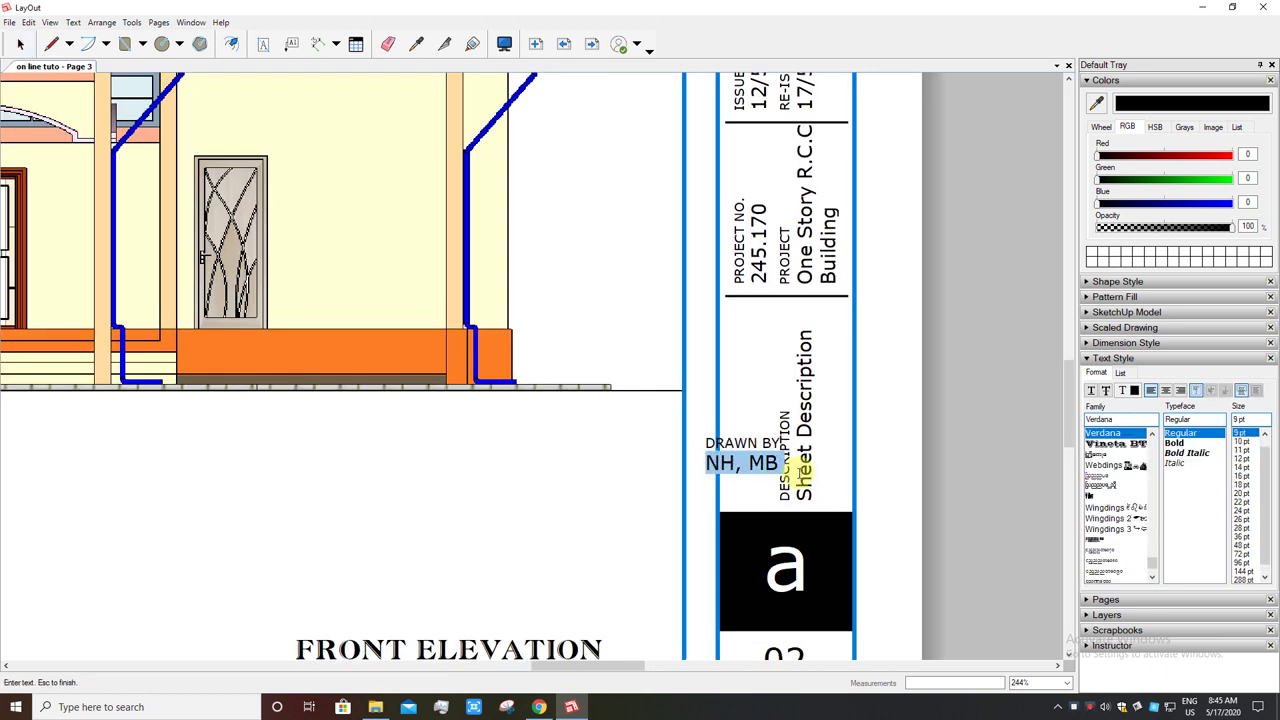
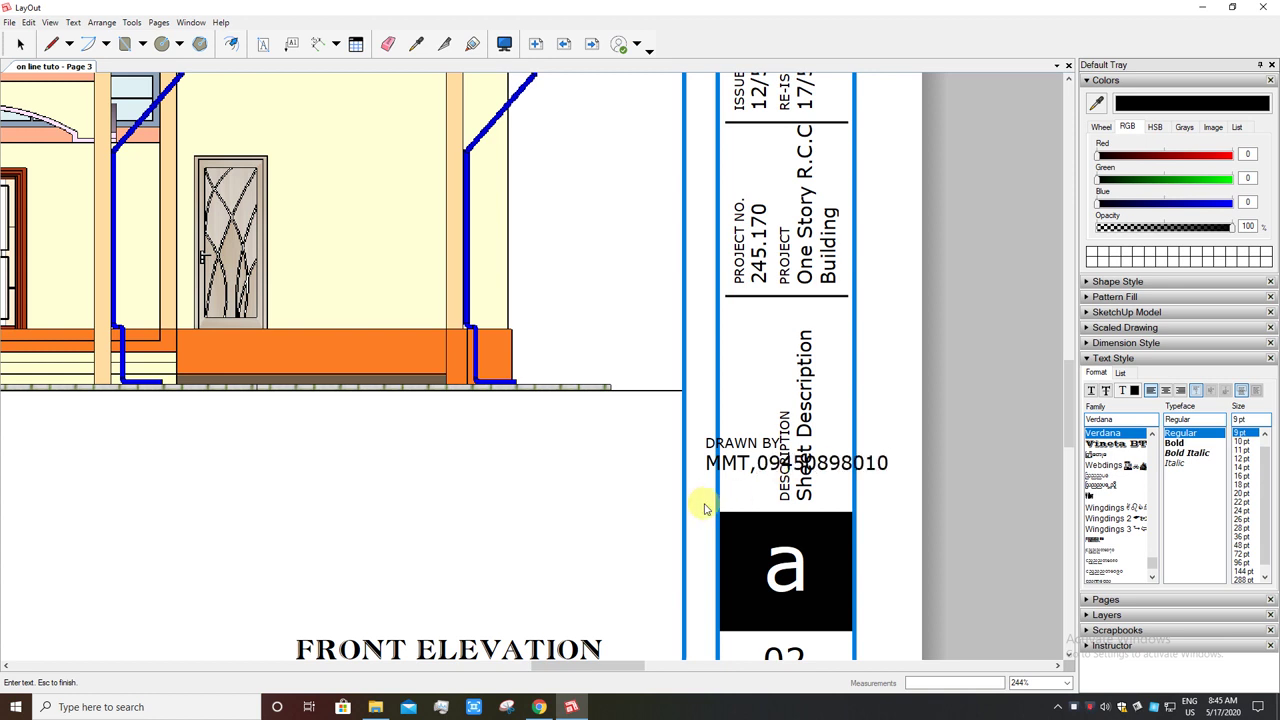
pyautogui.click(700, 500)
pyautogui.scroll(-2, 705, 498)
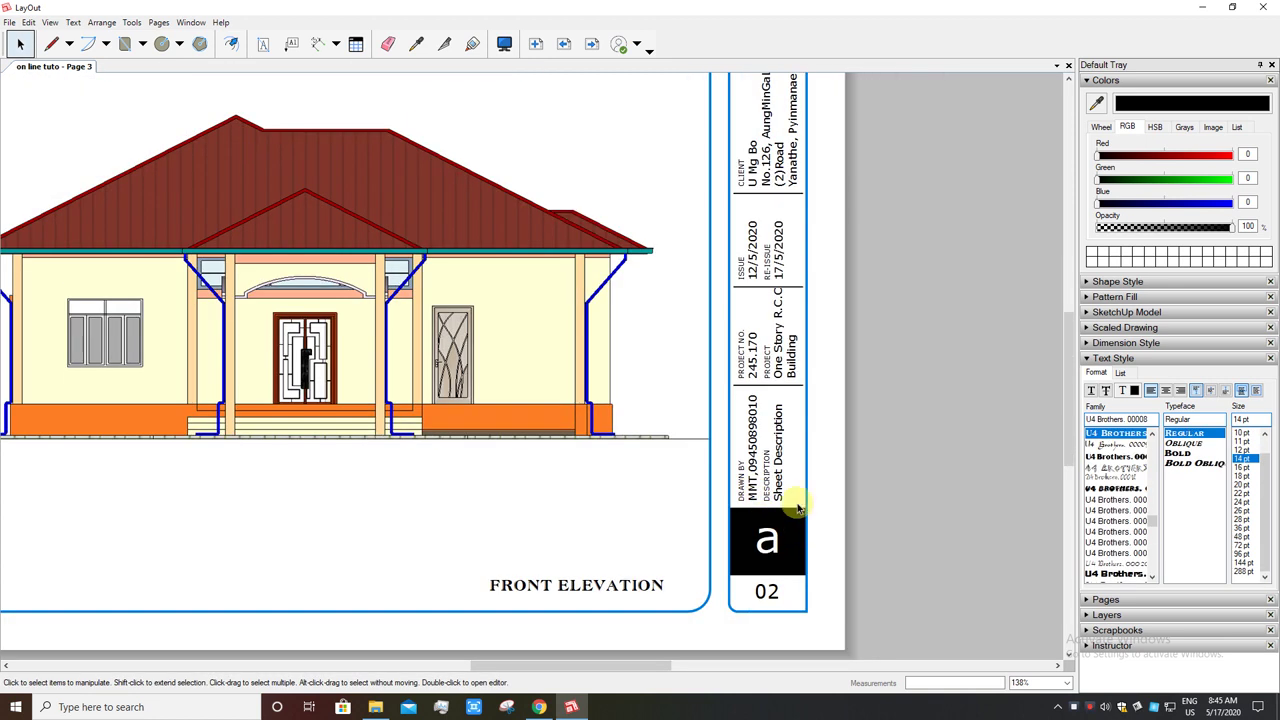
# Replace the Sheet Description placeholder with 'Front Elevation'.
pyautogui.scroll(1, 778, 495)
pyautogui.scroll(-2, 785, 498)
pyautogui.scroll(-1, 785, 485)
pyautogui.scroll(3, 783, 482)
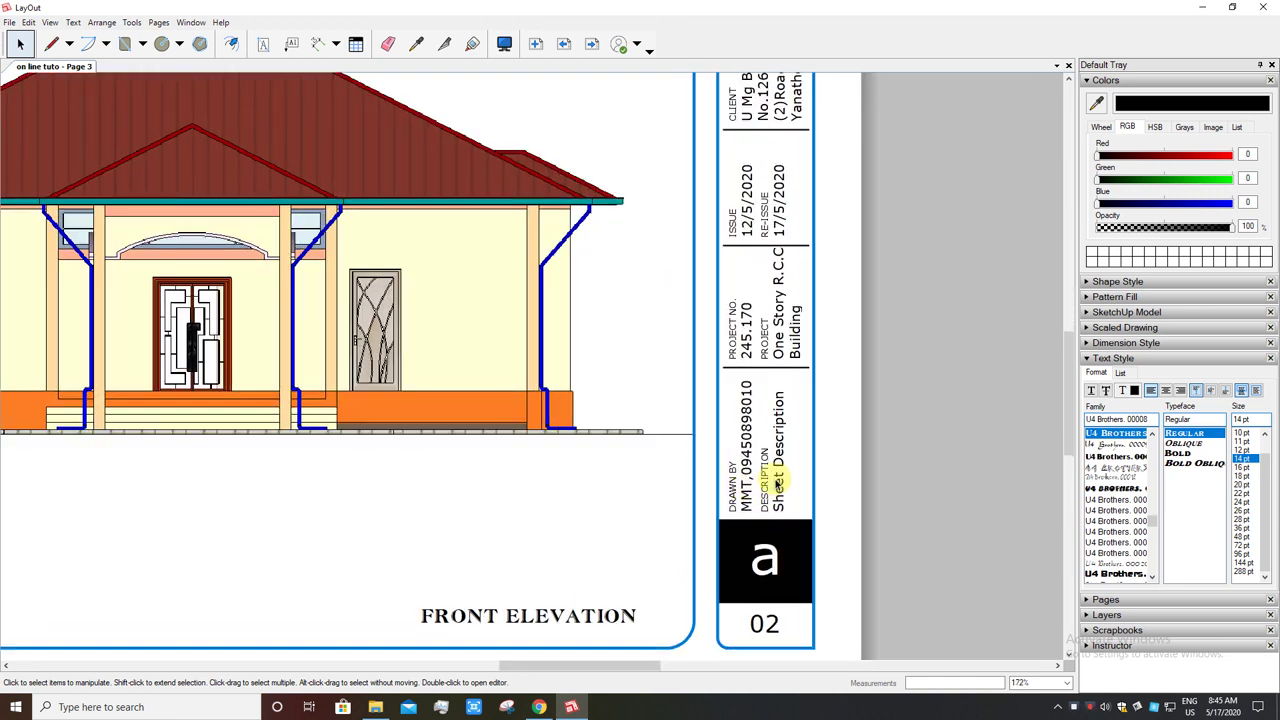
pyautogui.doubleClick(767, 482)
pyautogui.moveTo(705, 452); pyautogui.dragTo(830, 462)
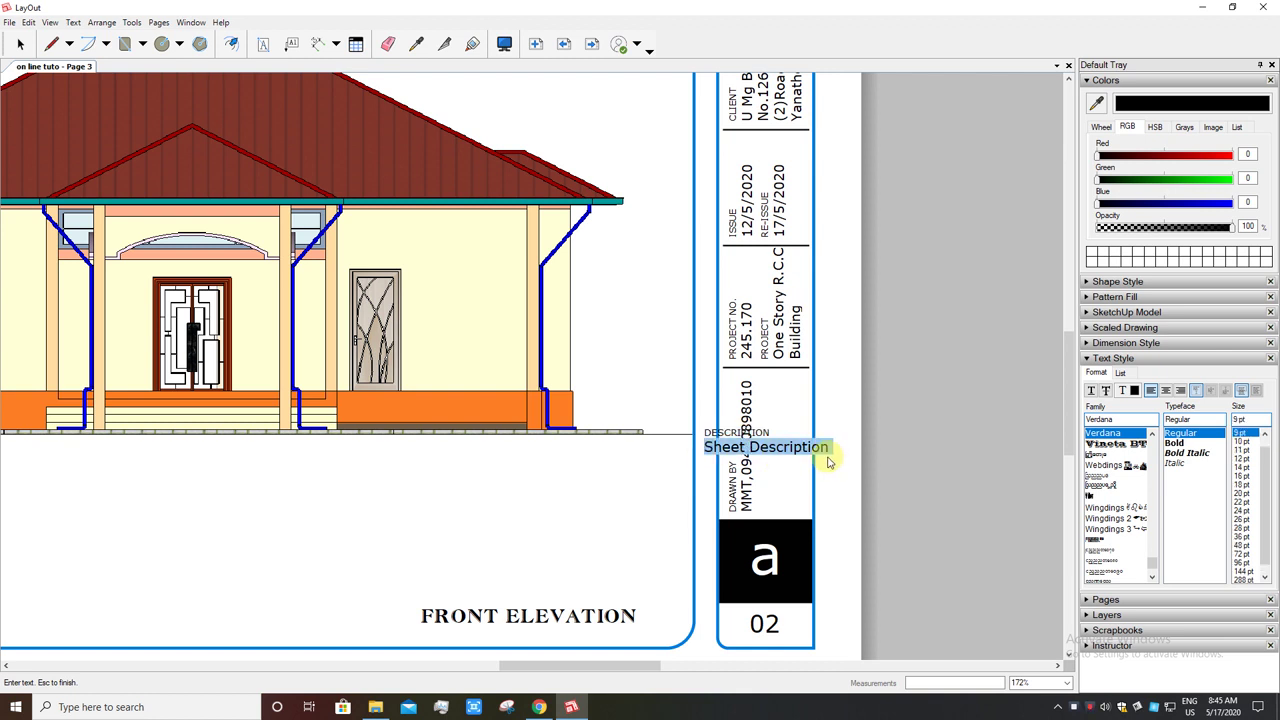
pyautogui.moveTo(828, 452); pyautogui.dragTo(686, 446)
pyautogui.press('BackSpace')
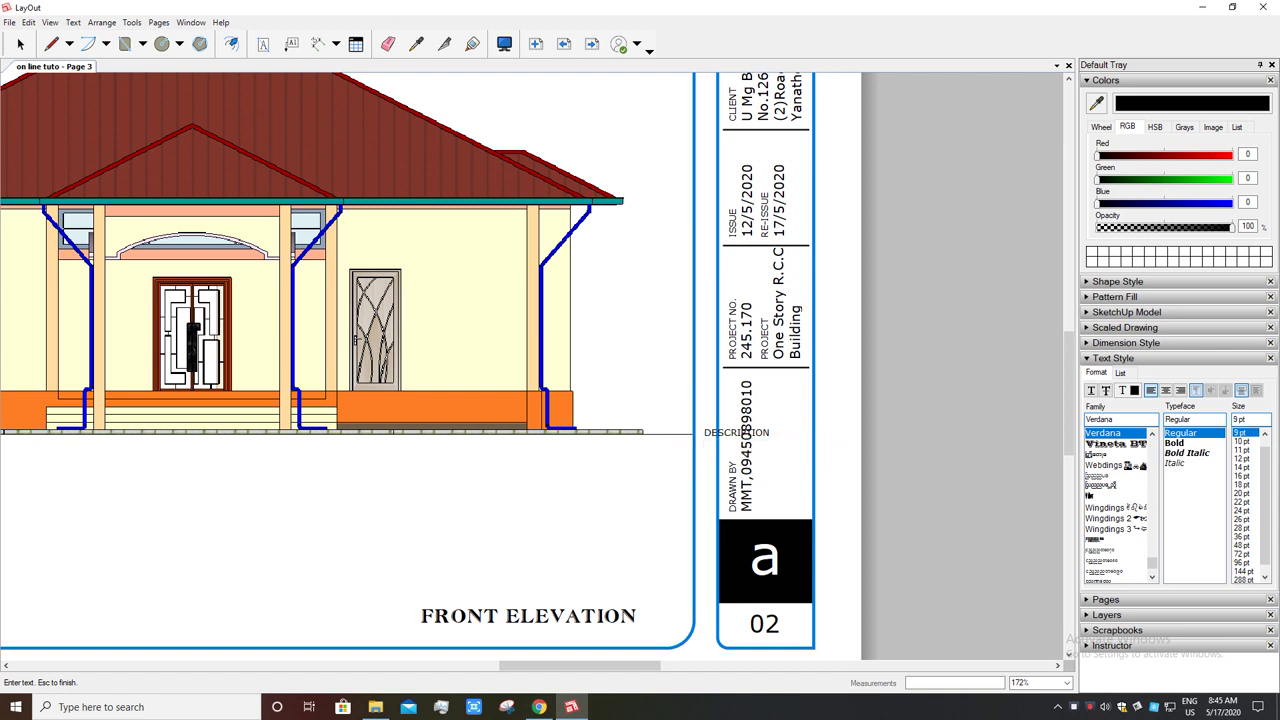
pyautogui.write('Fr')
pyautogui.press('Escape')
pyautogui.scroll(-2, 728, 505)
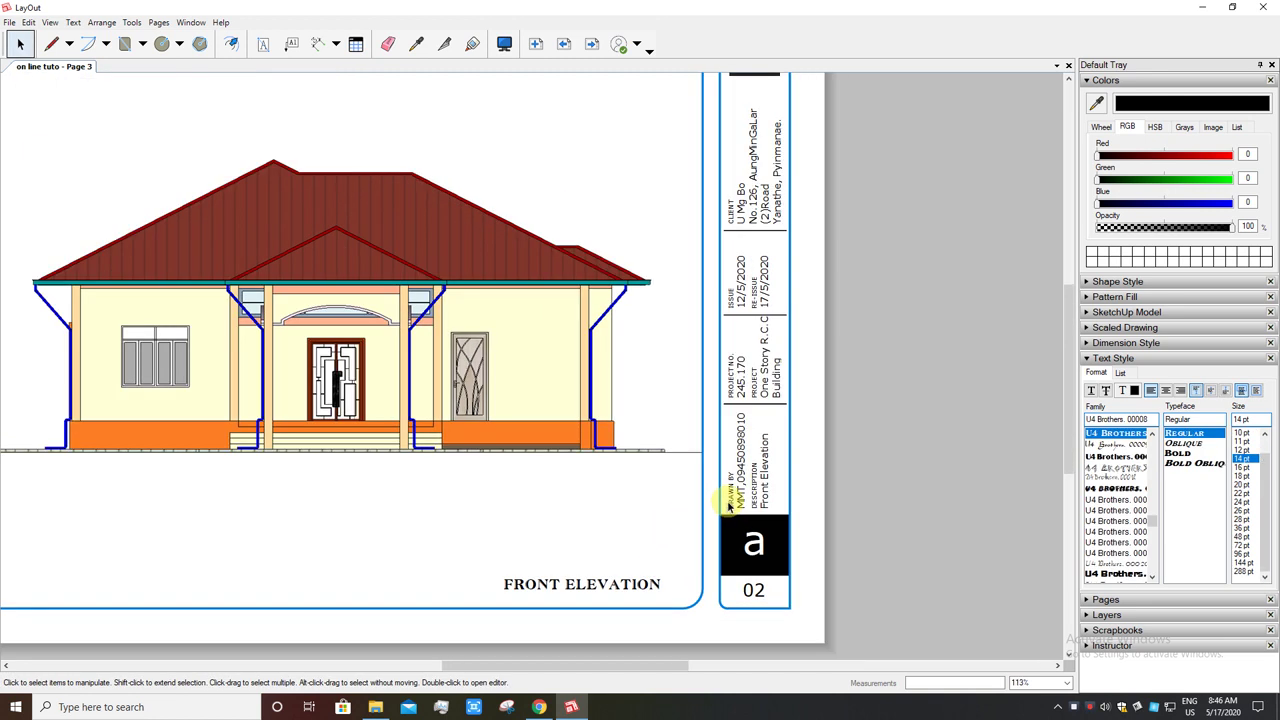
pyautogui.scroll(-2, 728, 505)
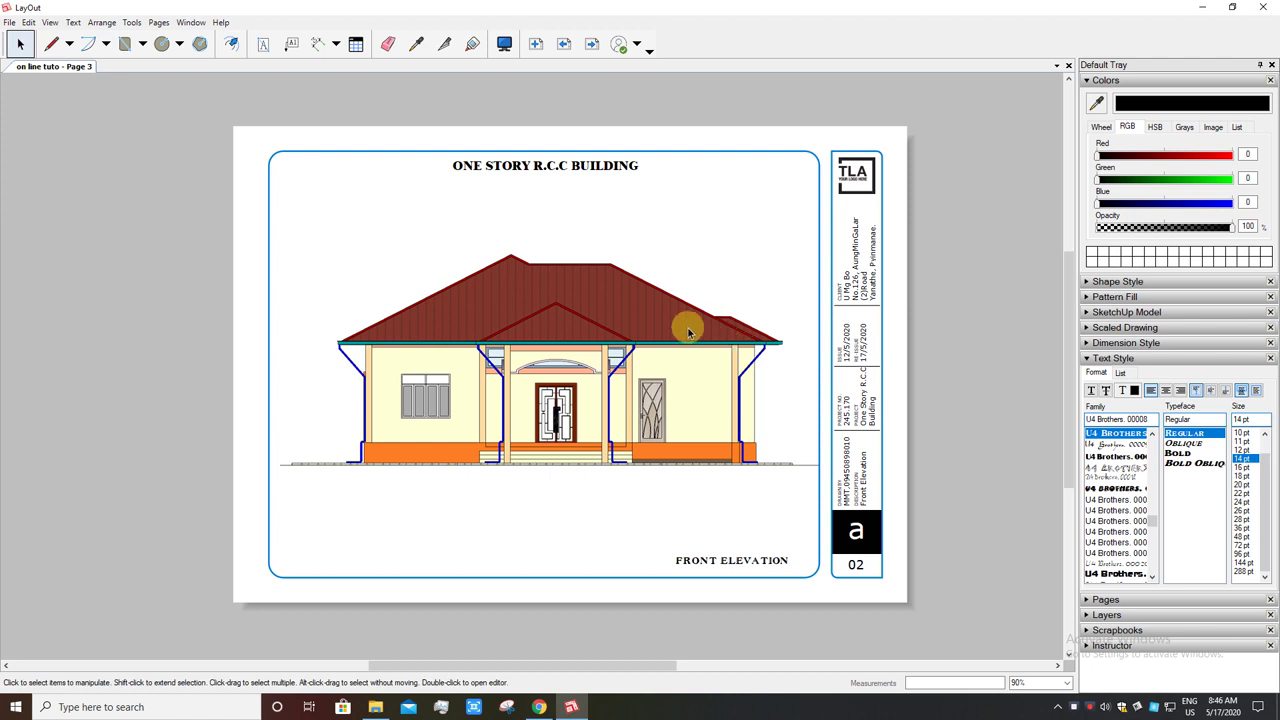
# Underline the 'ONE STORY R.C.C BUILDING' title at the top of Page 3.
pyautogui.doubleClick(538, 166)
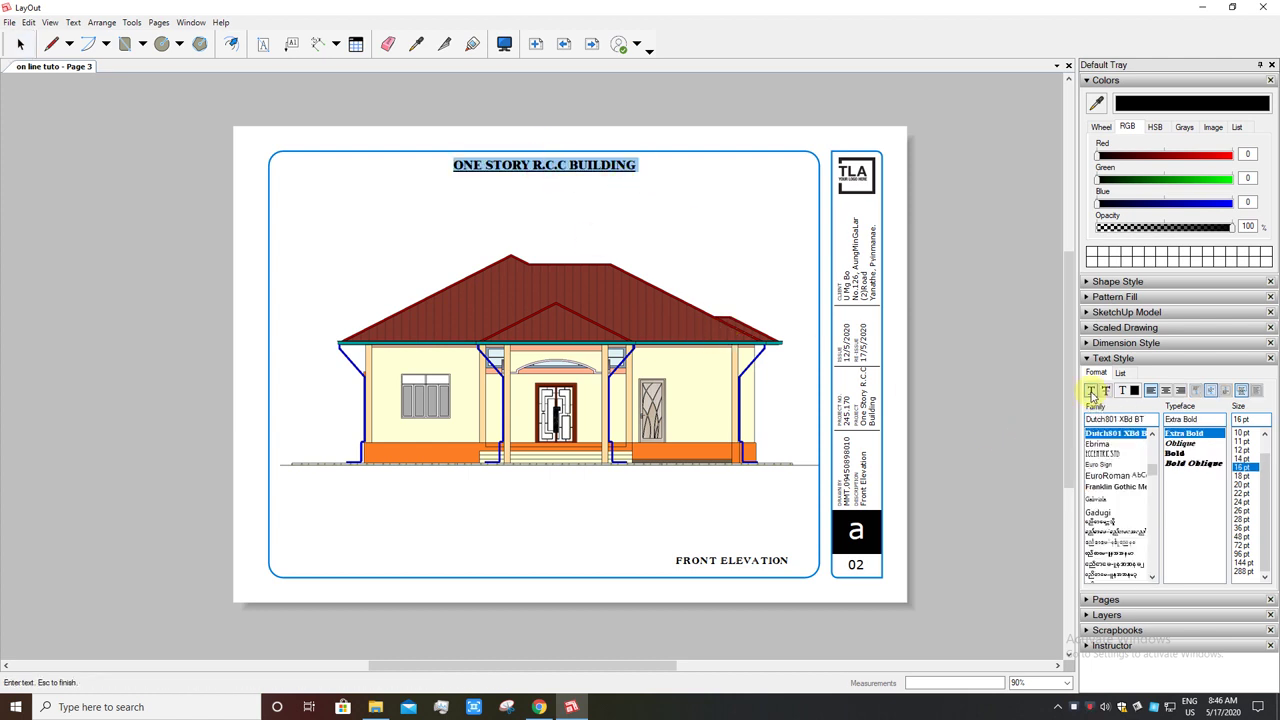
pyautogui.press('Escape')
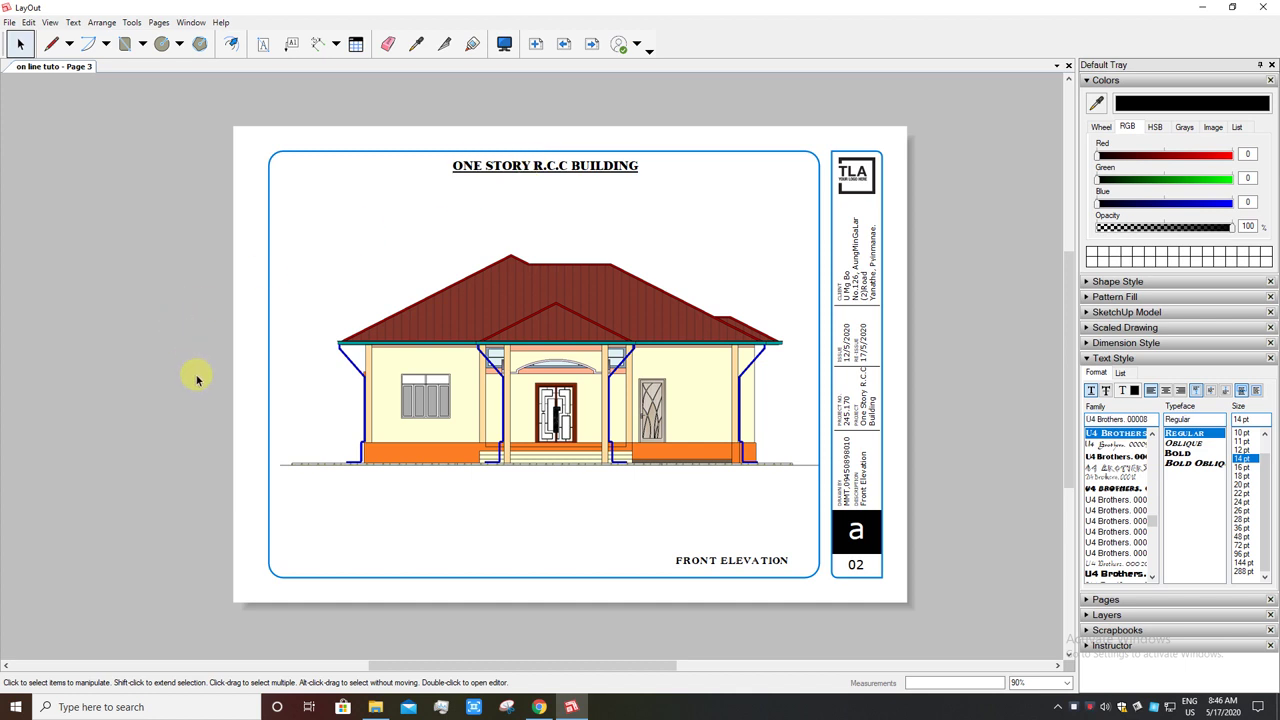
pyautogui.click(577, 170)
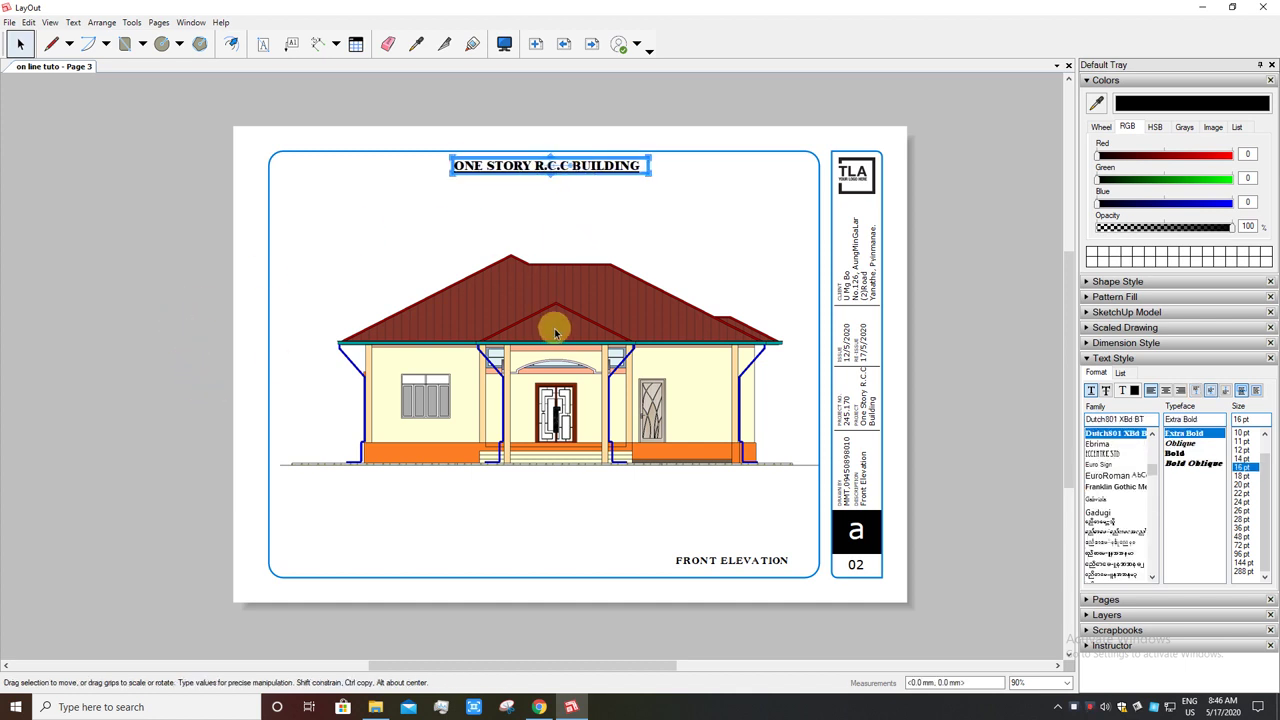
pyautogui.click(212, 357)
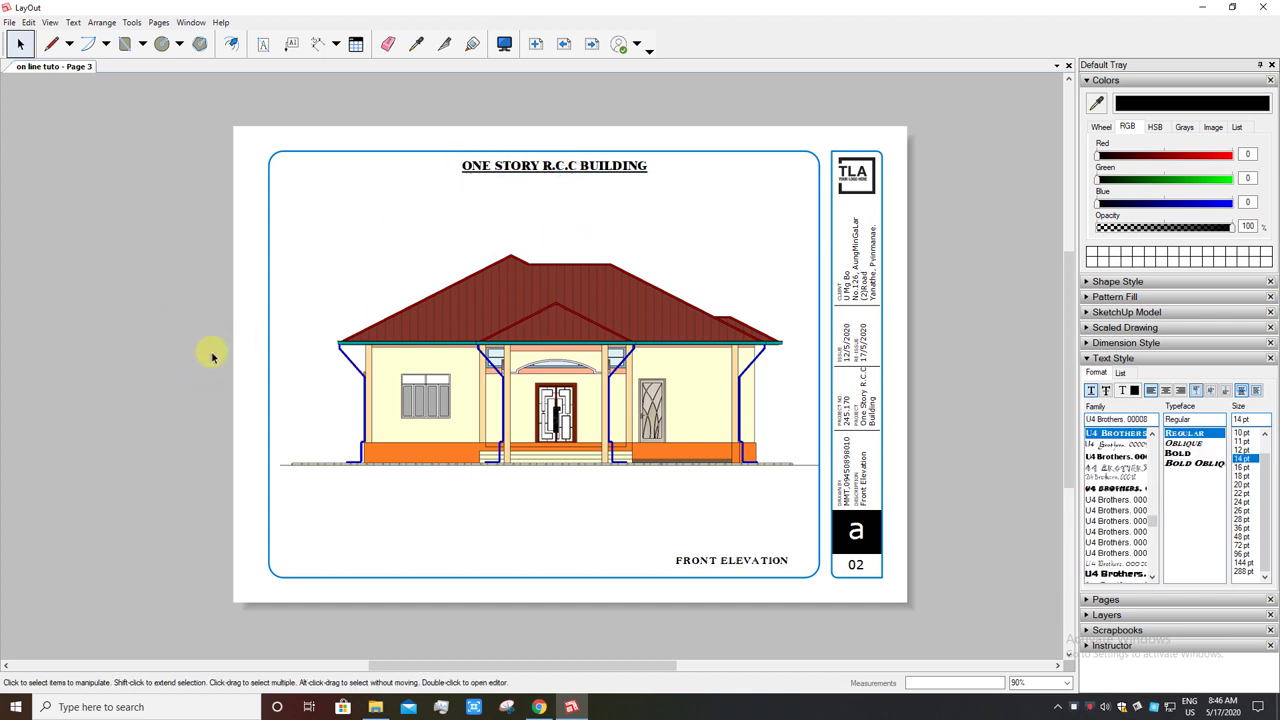
pyautogui.scroll(2, 857, 180)
# Delete the placeholder TLA logo from the title block.
pyautogui.click(857, 180)
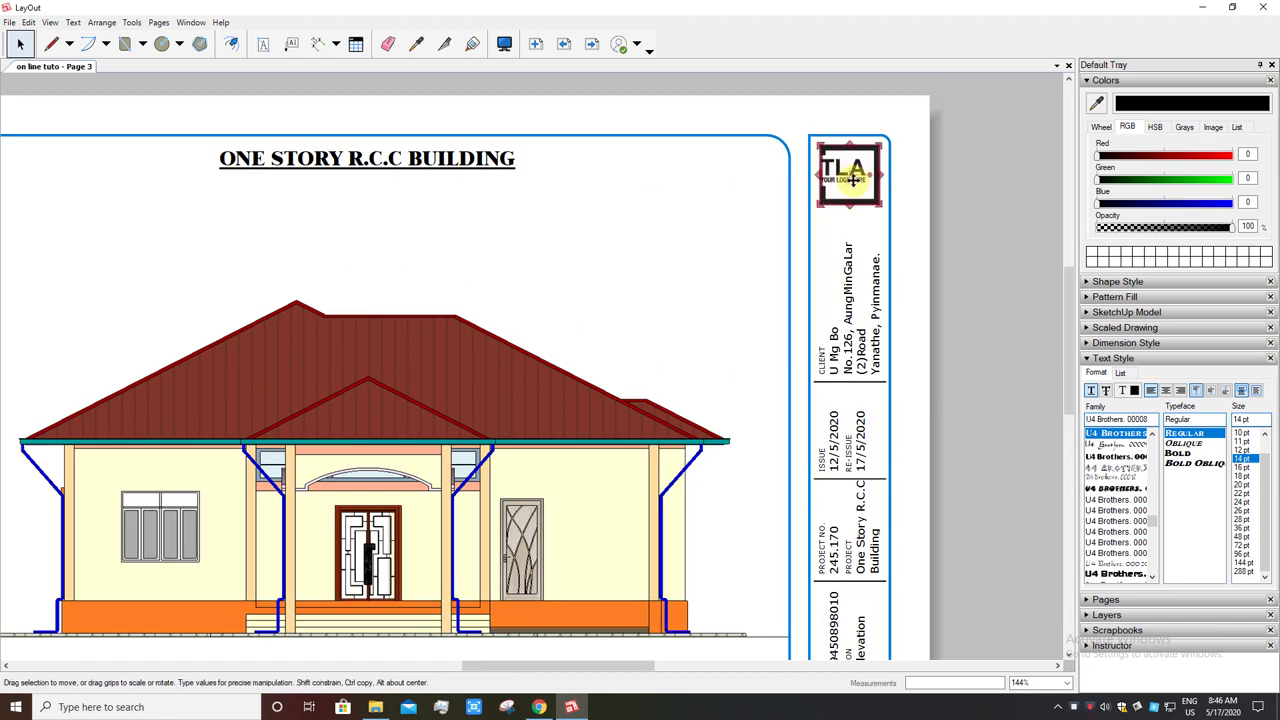
pyautogui.rightClick(852, 186)
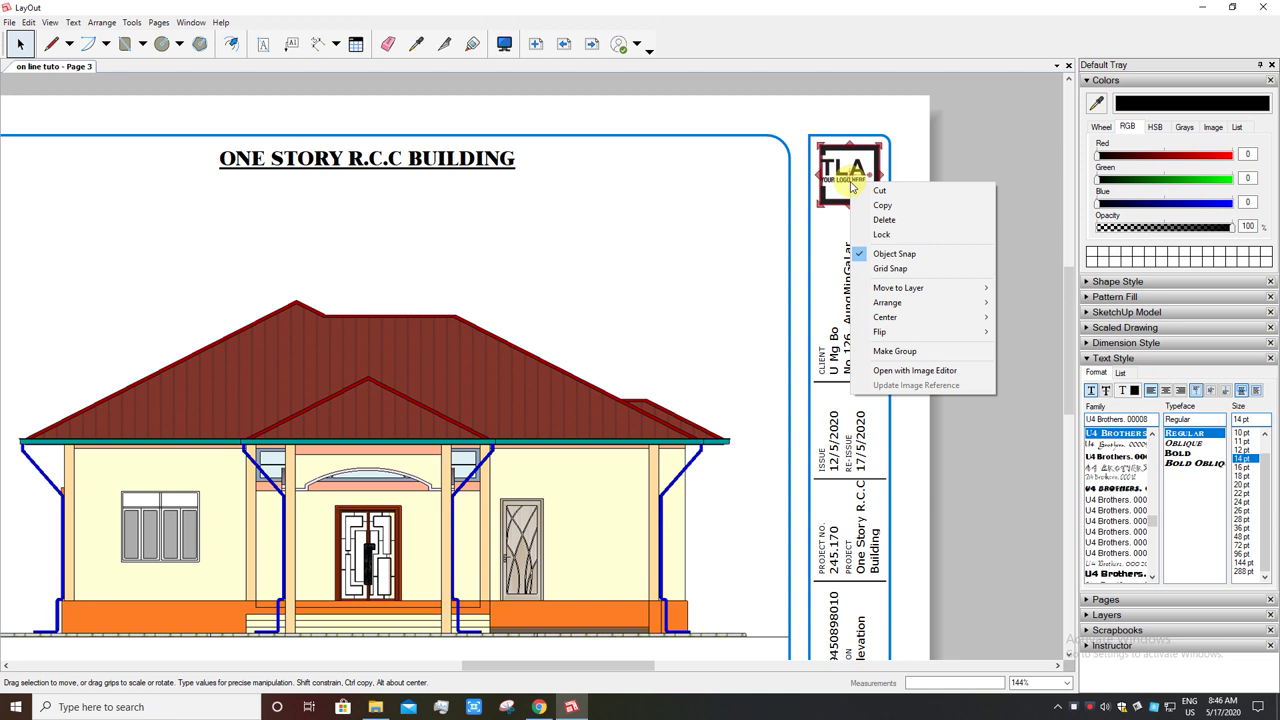
pyautogui.click(980, 161)
pyautogui.click(843, 190)
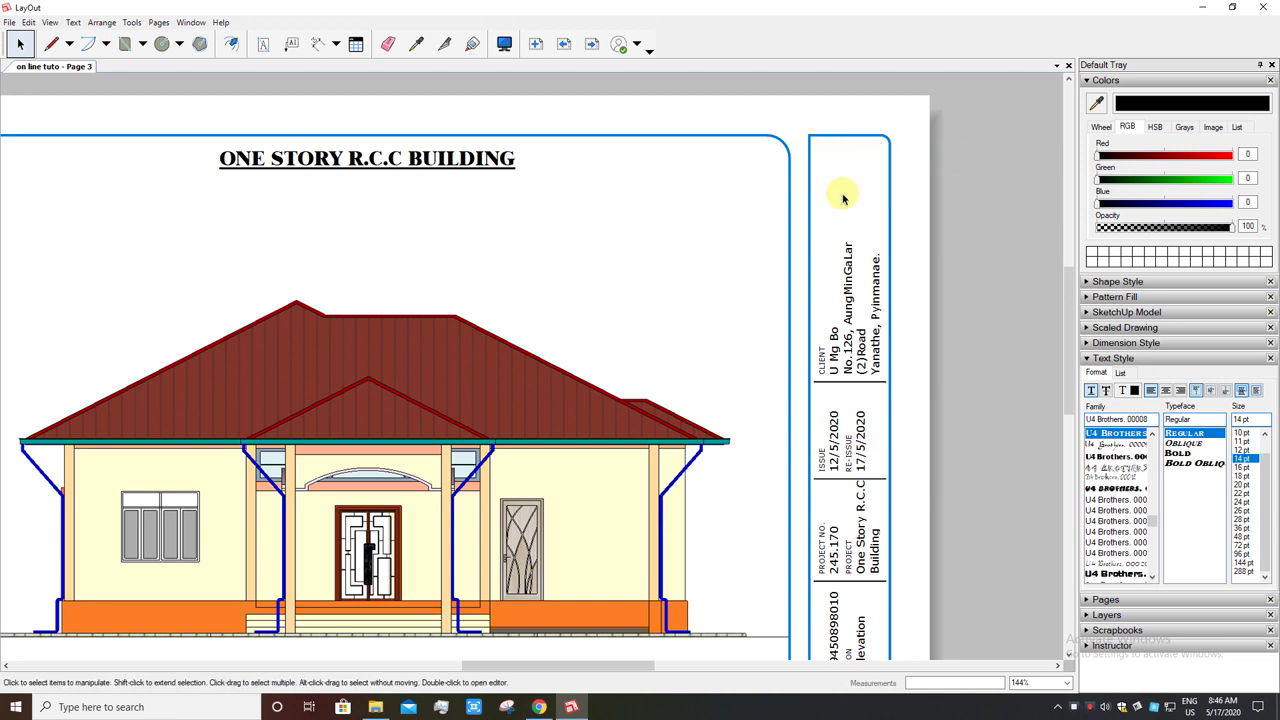
# Open the MMT logo image Capture.PNG from the desktop, then return to LayOut.
pyautogui.click(1202, 7)
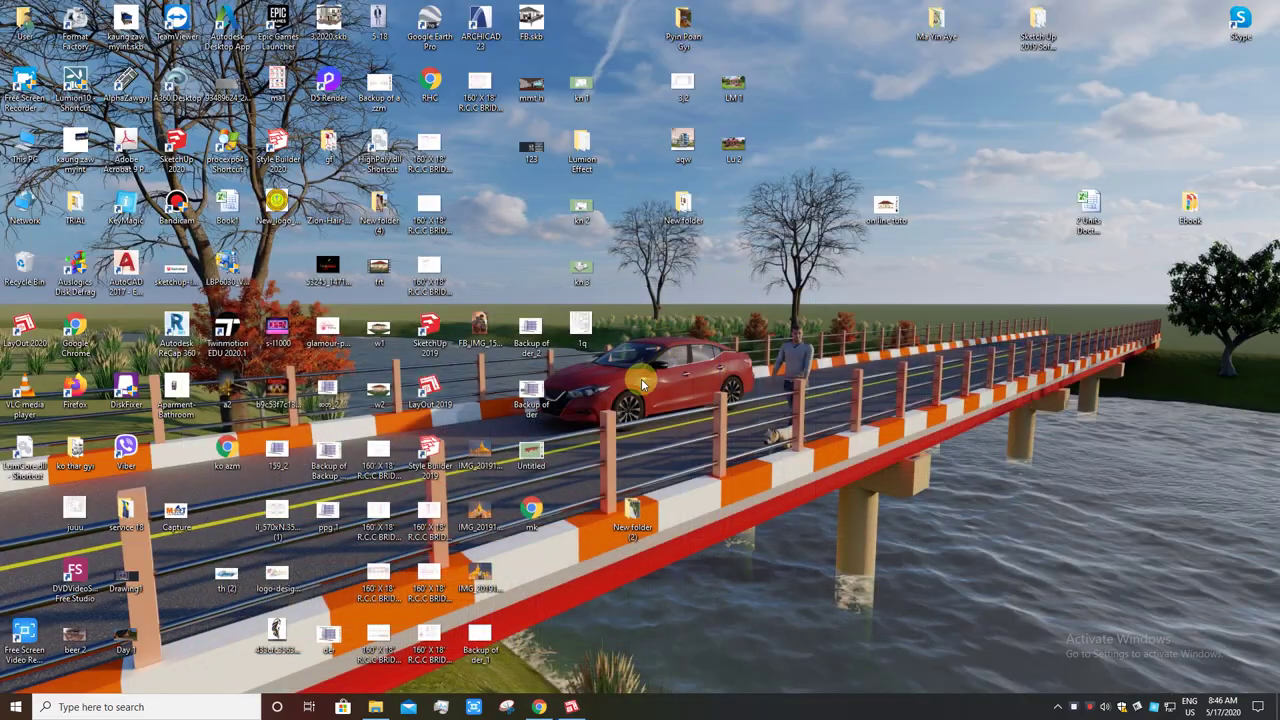
pyautogui.doubleClick(188, 508)
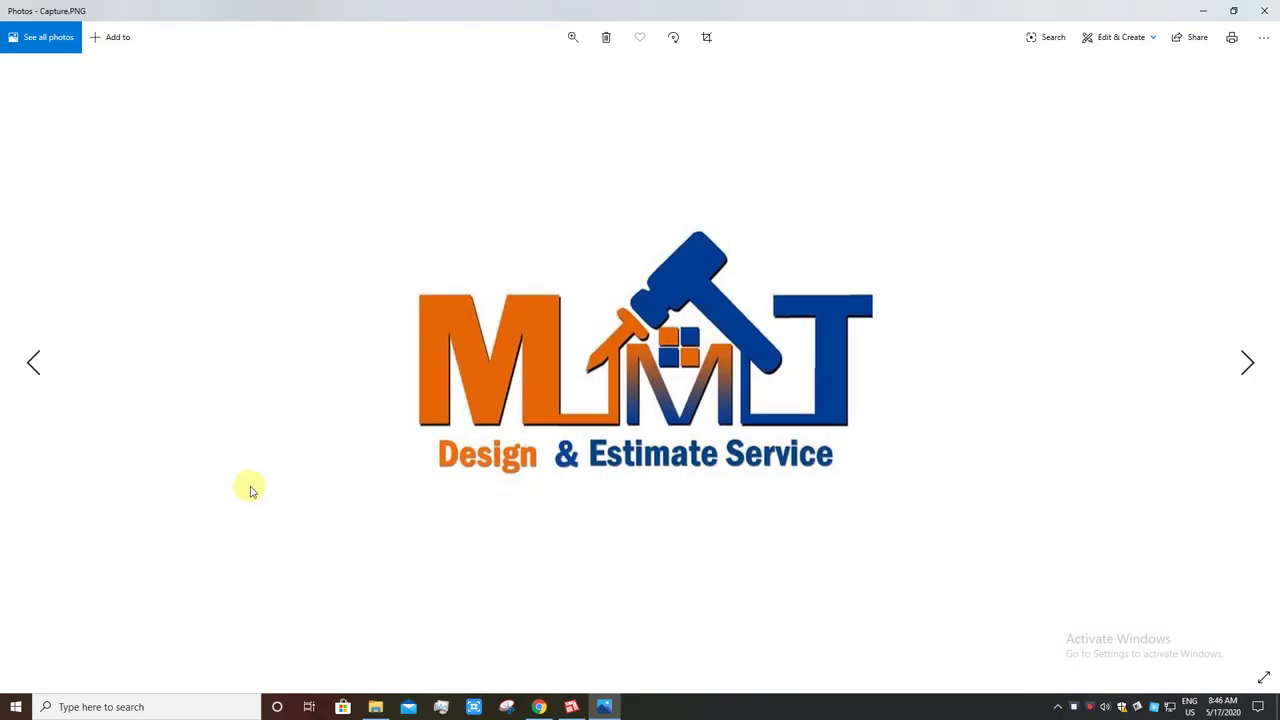
pyautogui.click(1264, 10)
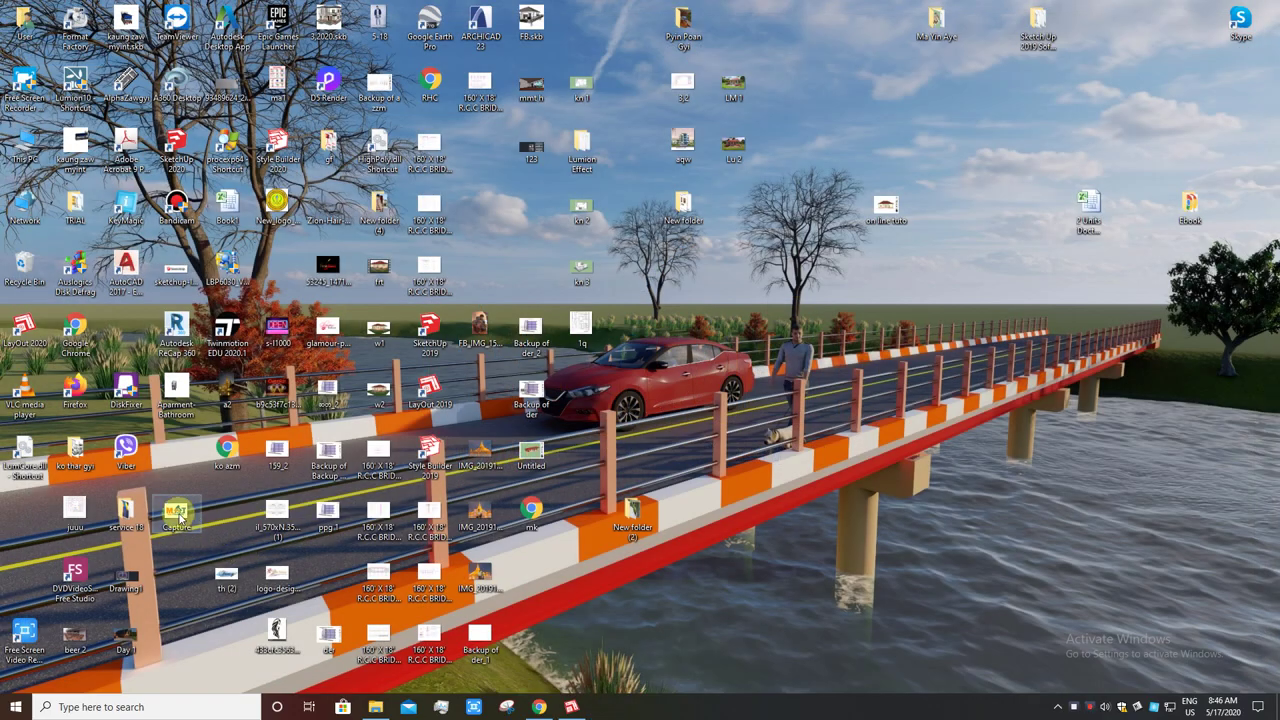
pyautogui.click(571, 707)
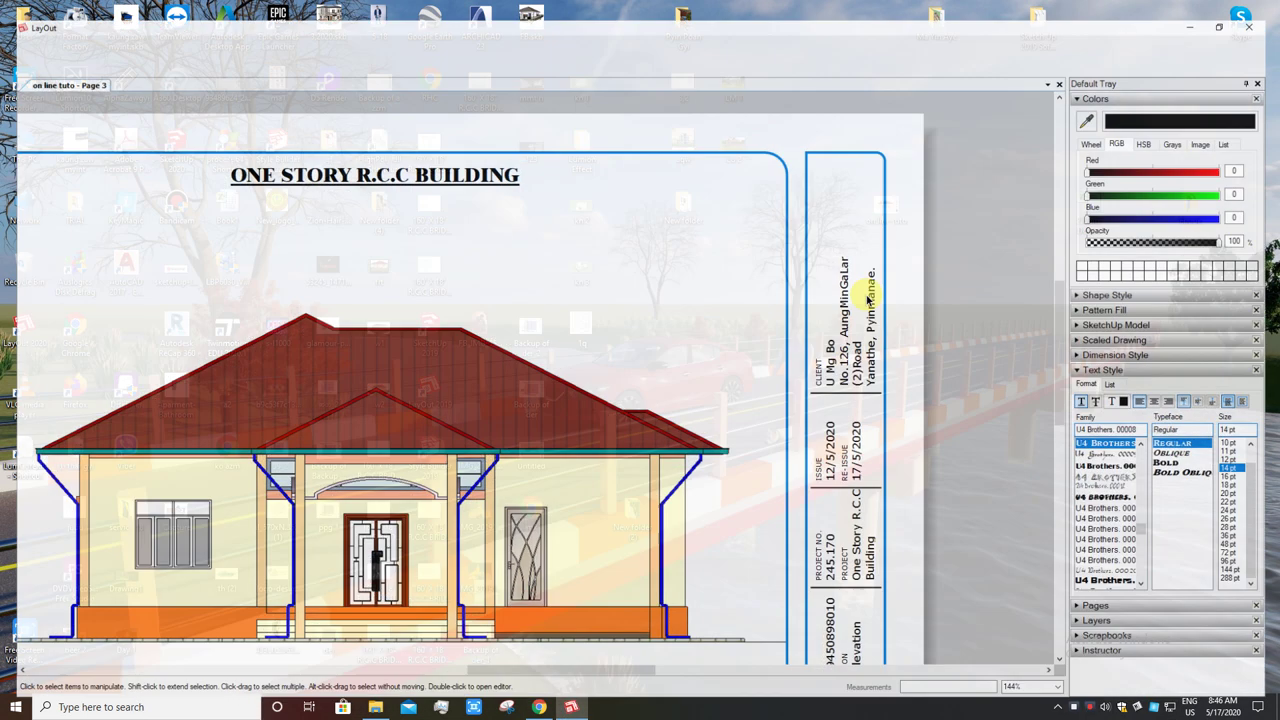
# Paste the MMT logo and scale it to fill the title block's top box.
pyautogui.hotkey('ctrl', 'v')
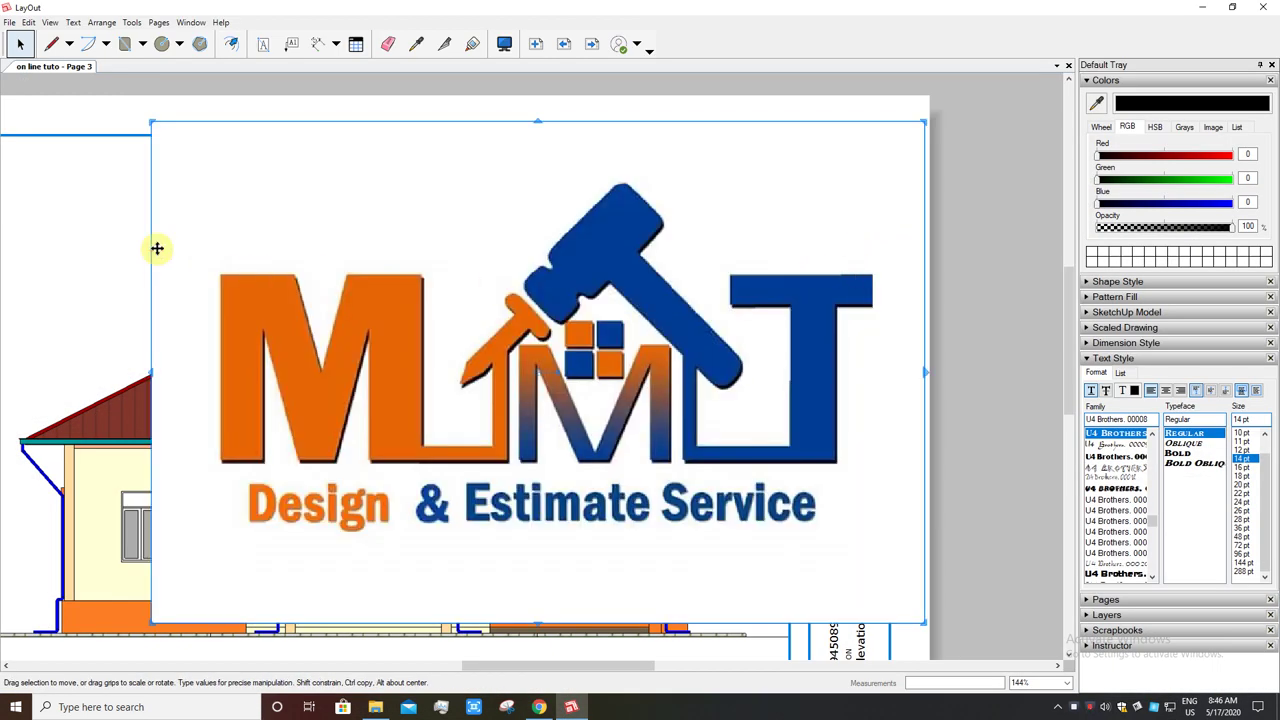
pyautogui.moveTo(152, 624)
pyautogui.mouseDown()
pyautogui.moveTo(866, 168)
pyautogui.moveTo(845, 185)
pyautogui.mouseUp()
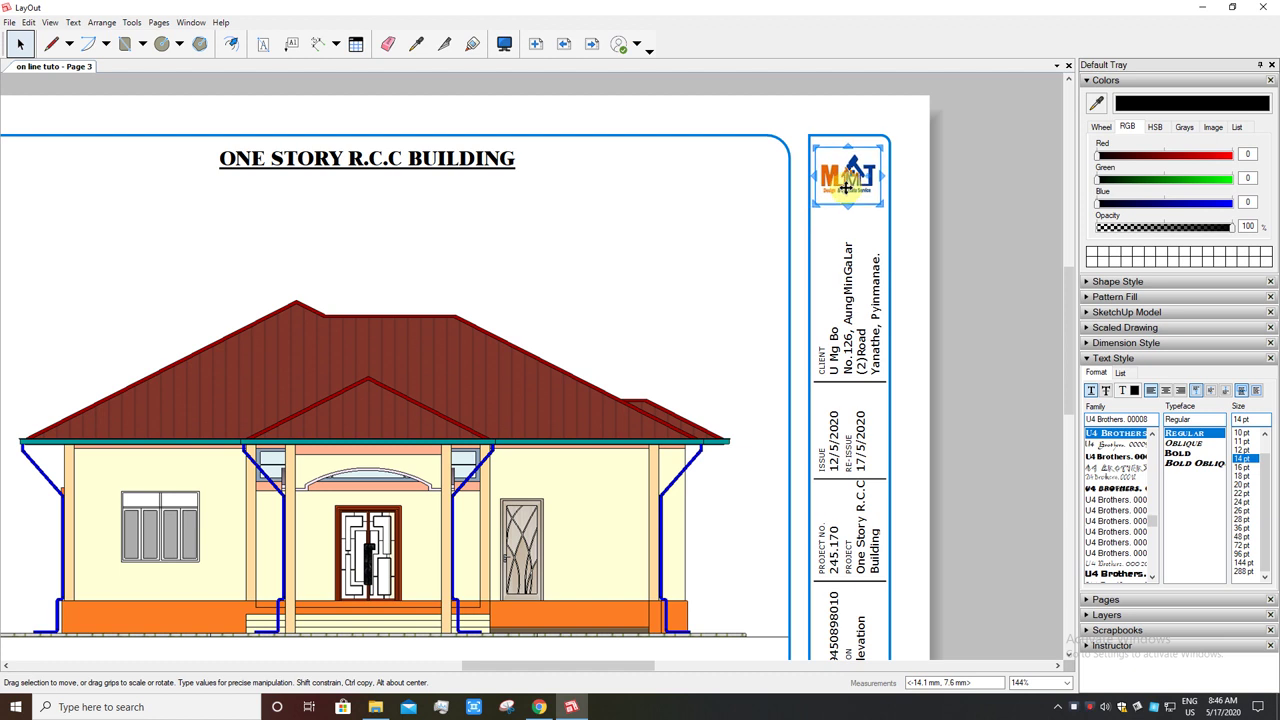
pyautogui.moveTo(845, 185); pyautogui.dragTo(848, 177)
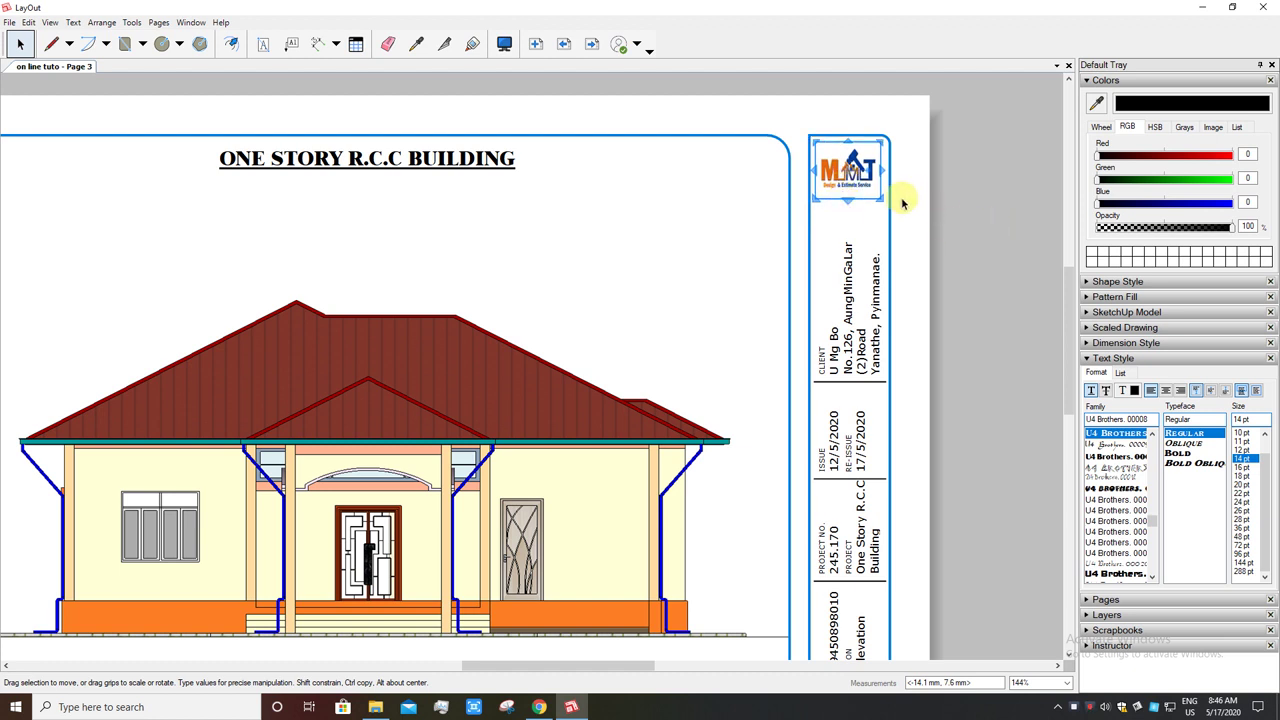
pyautogui.scroll(1, 903, 200)
pyautogui.scroll(3, 891, 186)
pyautogui.scroll(1, 877, 163)
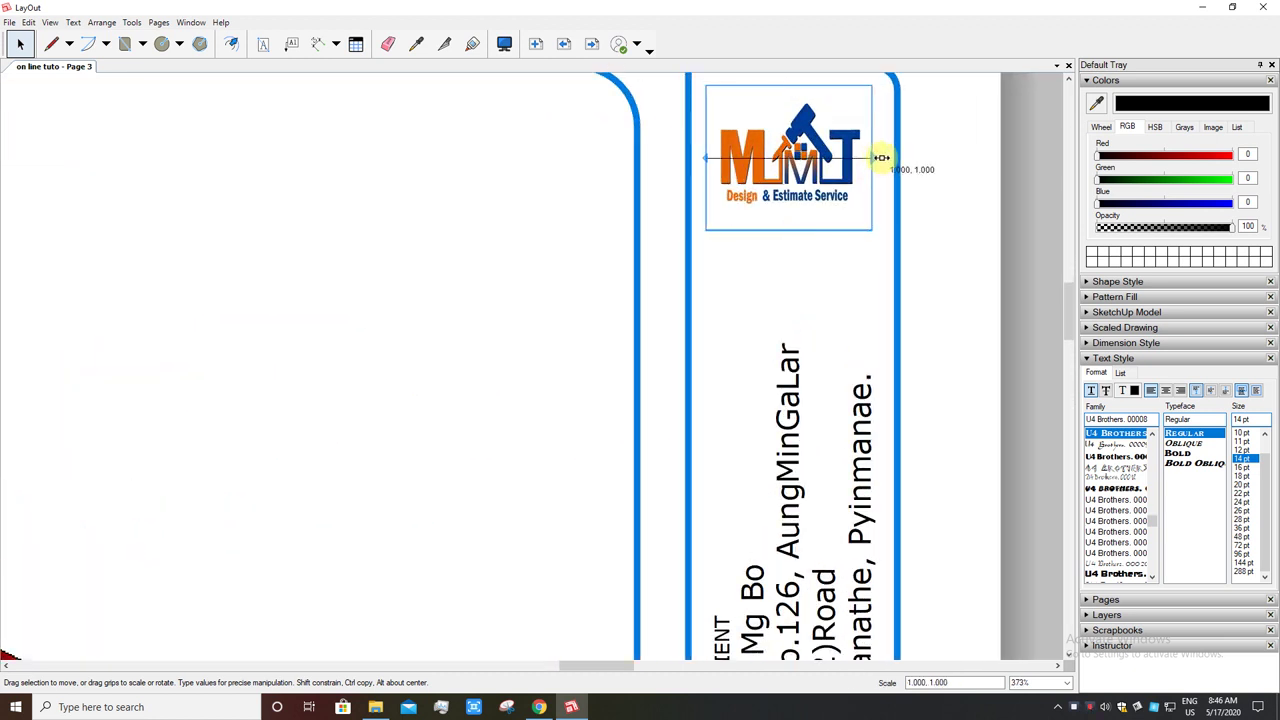
pyautogui.moveTo(874, 159); pyautogui.dragTo(889, 159)
pyautogui.scroll(-2, 727, 227)
pyautogui.scroll(2, 727, 227)
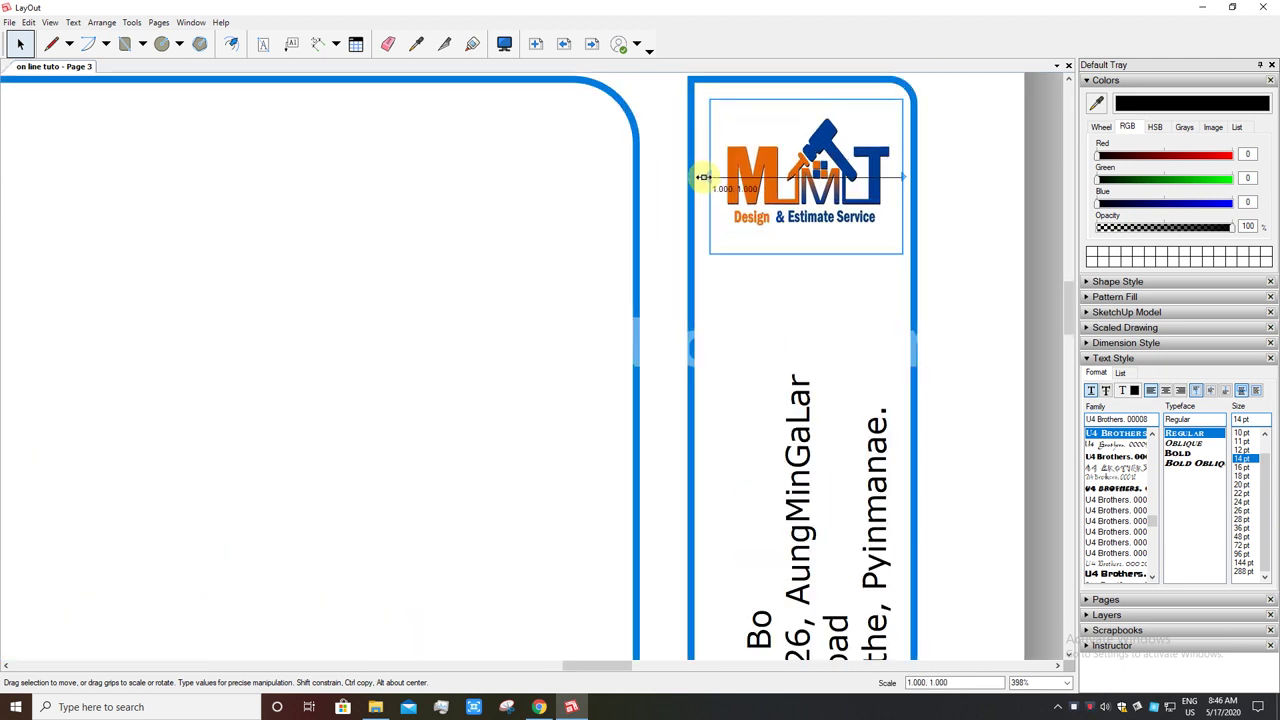
pyautogui.scroll(-6, 840, 230)
pyautogui.scroll(-1, 851, 267)
pyautogui.scroll(-1, 823, 251)
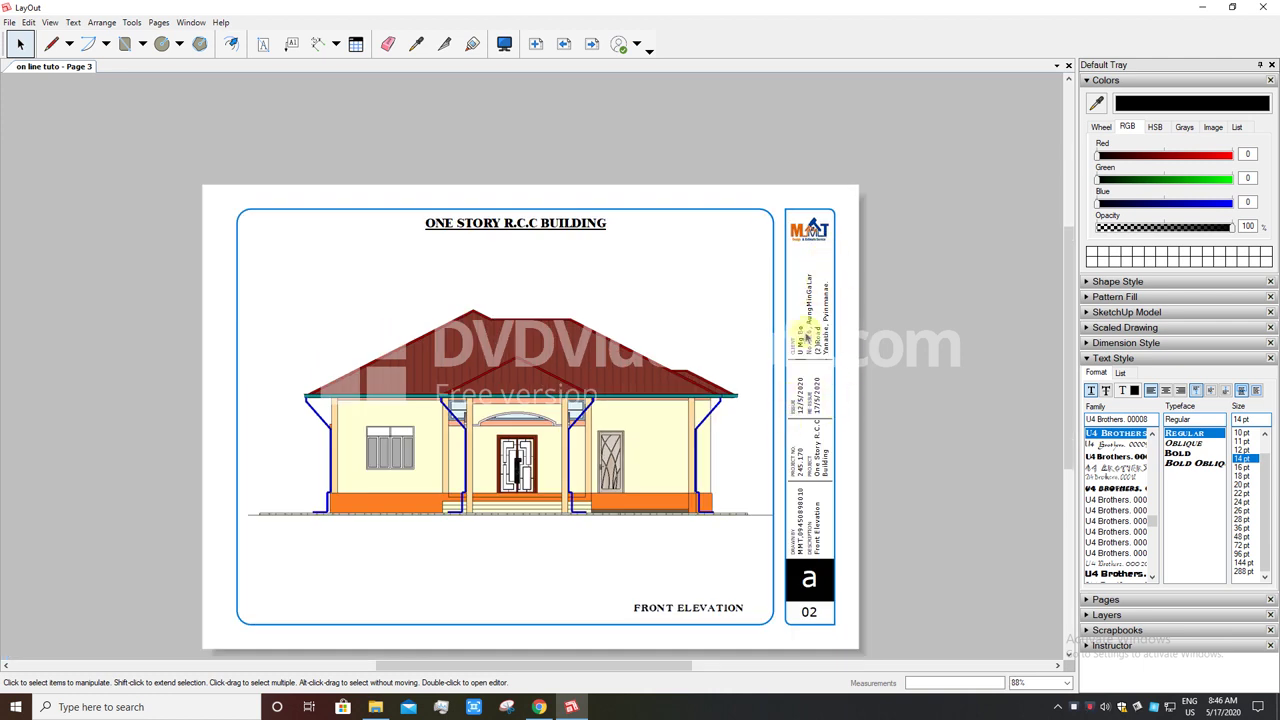
pyautogui.scroll(1, 808, 262)
pyautogui.scroll(1, 808, 258)
# Draw a dividing line across the title block beneath the logo.
pyautogui.press('l')
pyautogui.scroll(1, 780, 245)
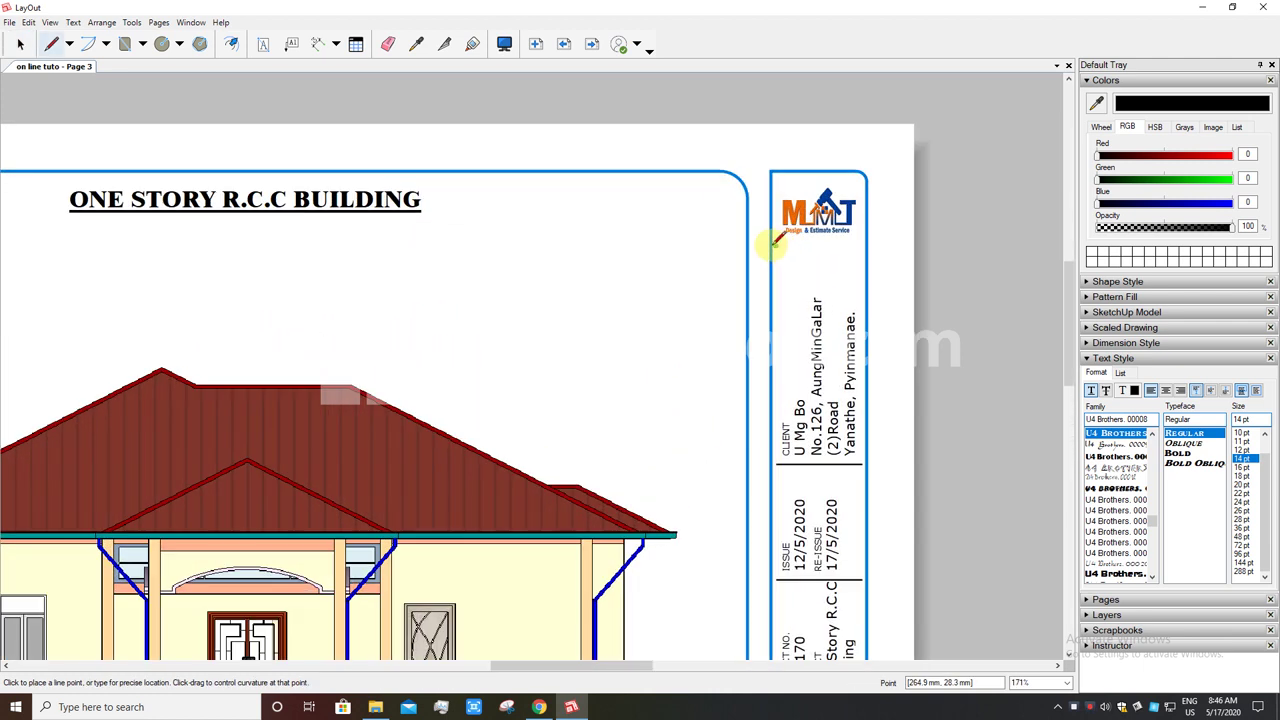
pyautogui.click(771, 254)
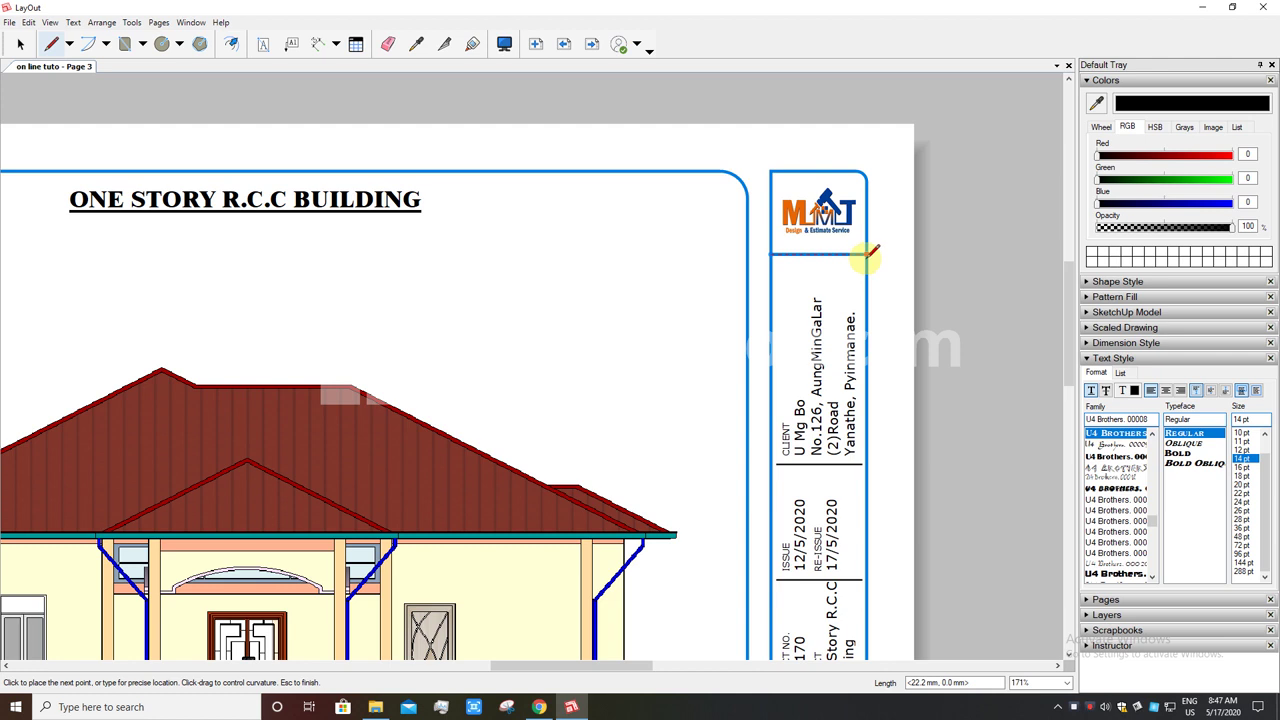
pyautogui.press('space')
pyautogui.scroll(-1, 860, 252)
pyautogui.scroll(-2, 771, 257)
pyautogui.scroll(-1, 797, 500)
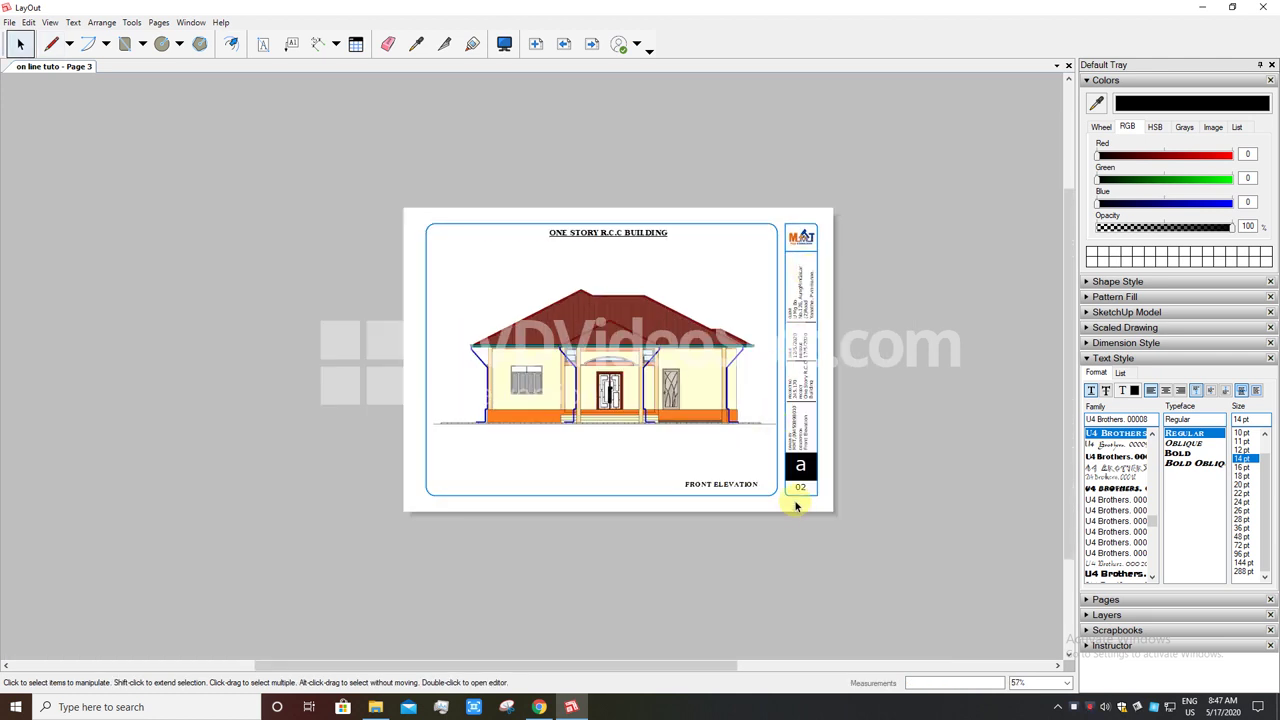
pyautogui.scroll(1, 797, 506)
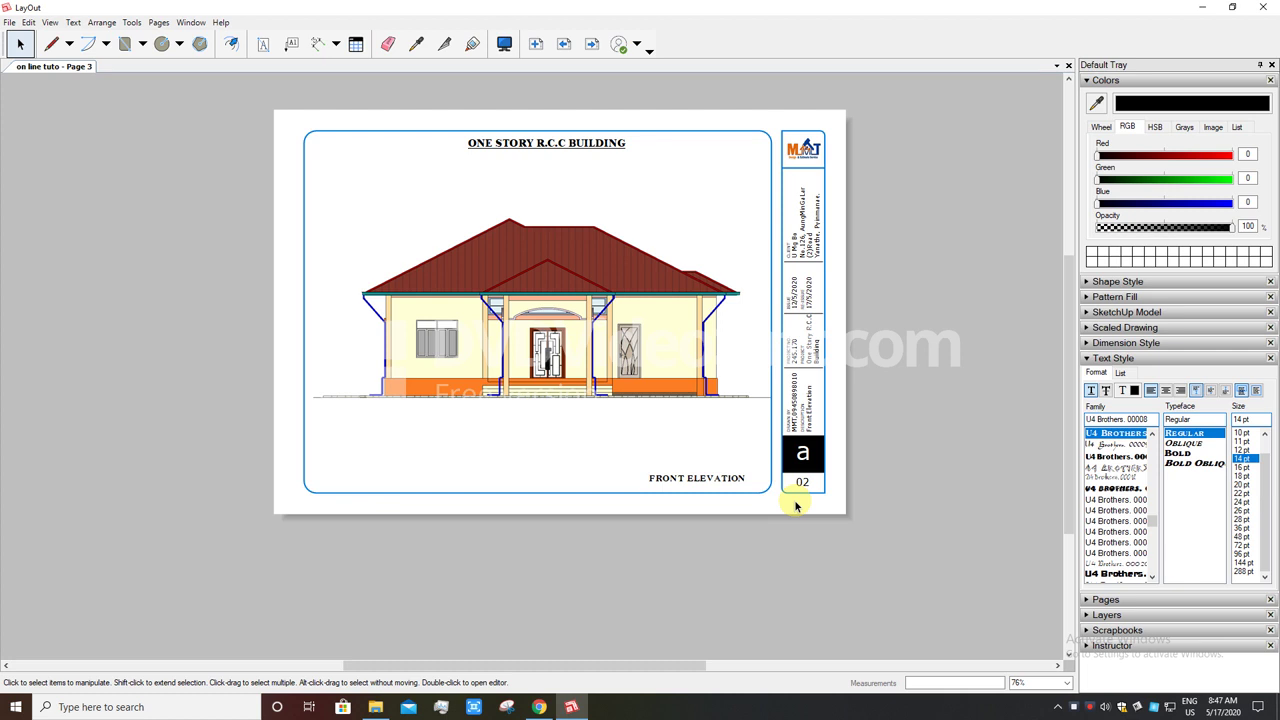
# On Page 3, select the blue frame, ONE STORY R.C.C BUILDING title, FRONT ELEVATION caption and logo title block.
pyautogui.click(591, 45)
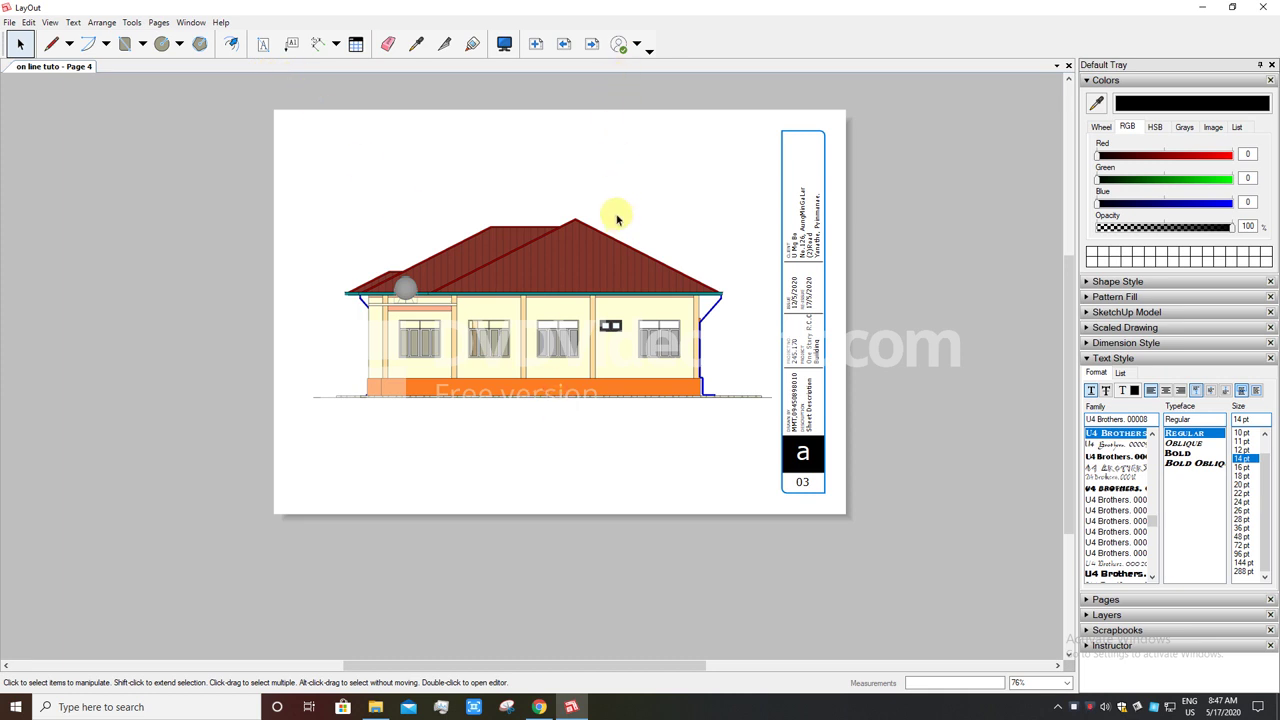
pyautogui.click(564, 44)
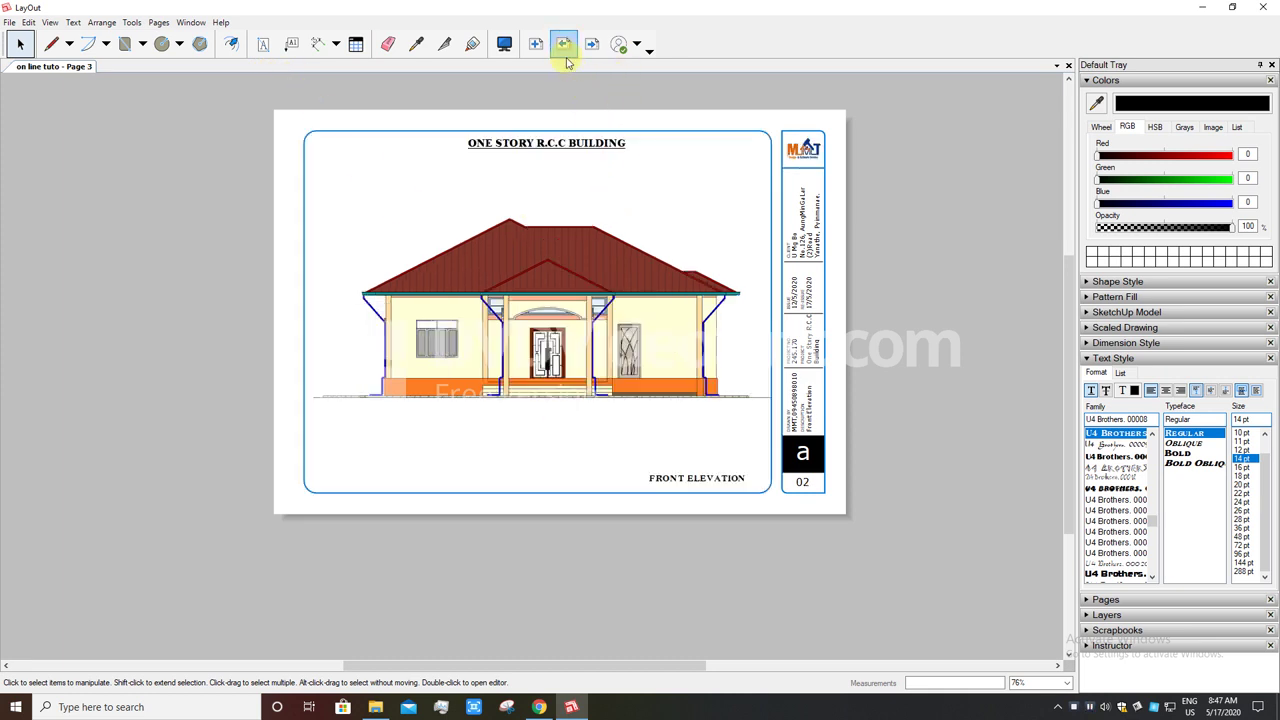
pyautogui.click(560, 137)
pyautogui.click(575, 152)
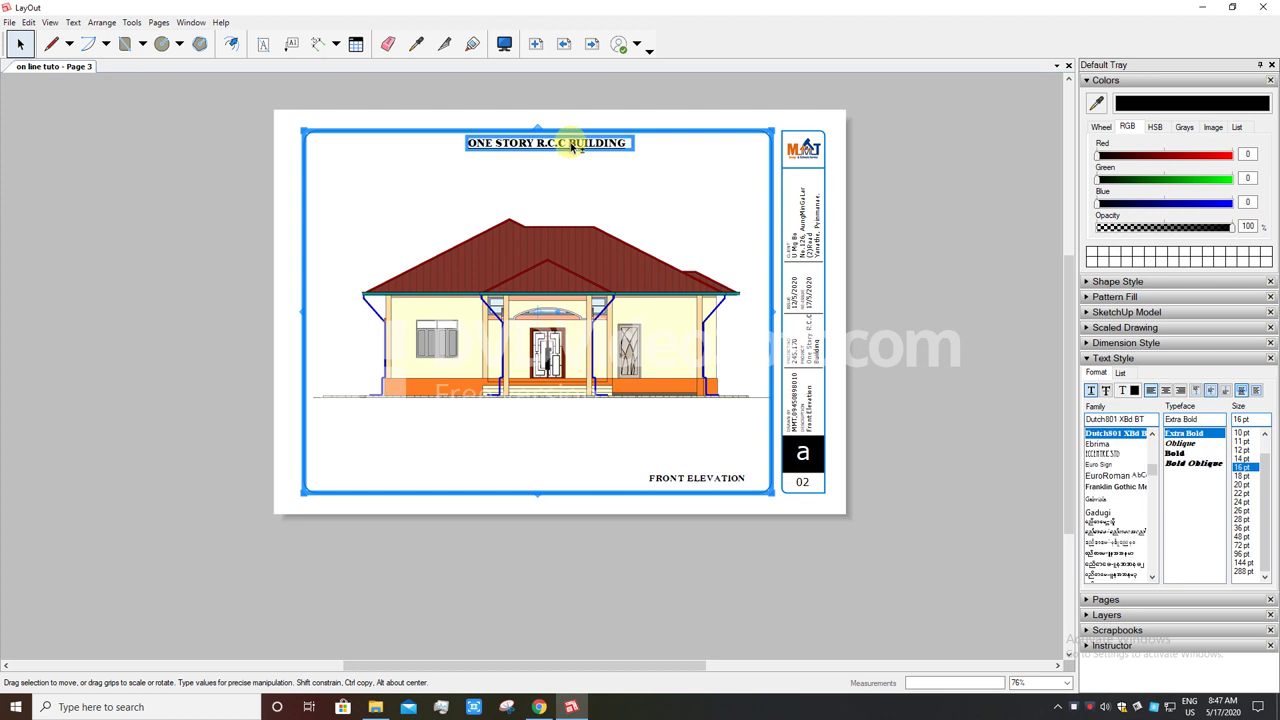
pyautogui.keyDown('shift'); pyautogui.click(697, 480); pyautogui.keyUp('shift')
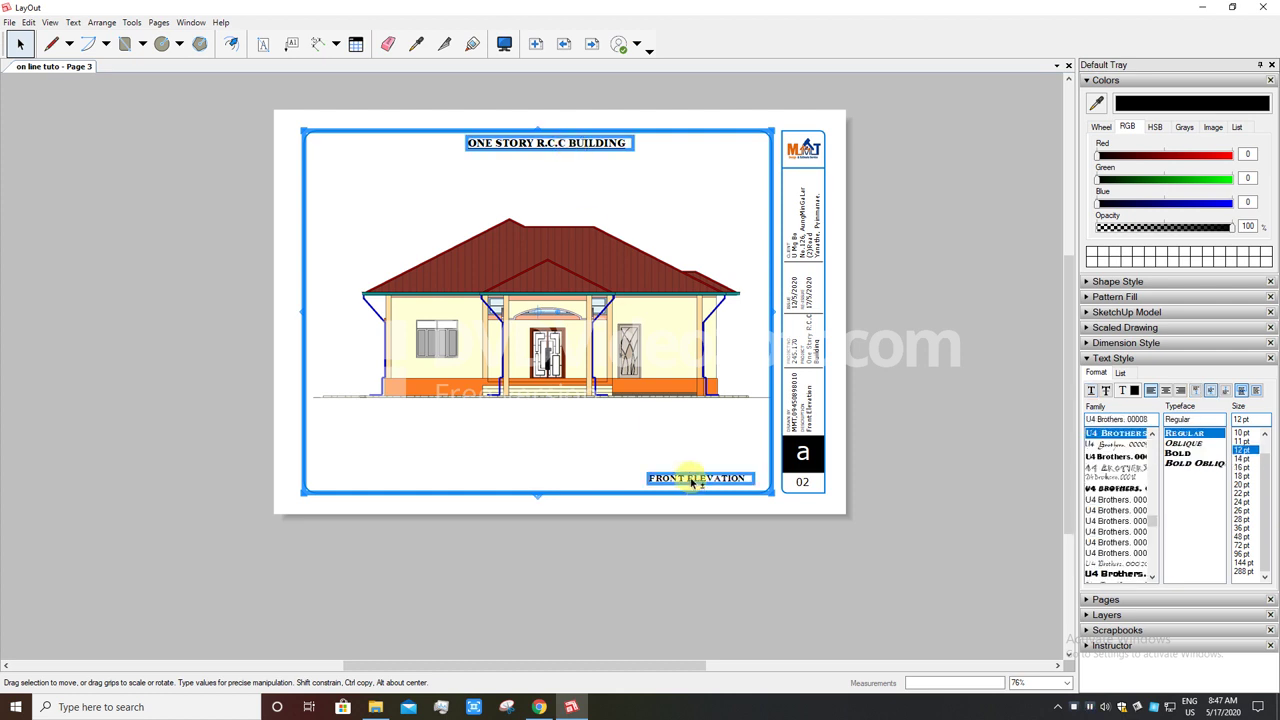
pyautogui.keyDown('shift'); pyautogui.click(806, 148); pyautogui.keyUp('shift')
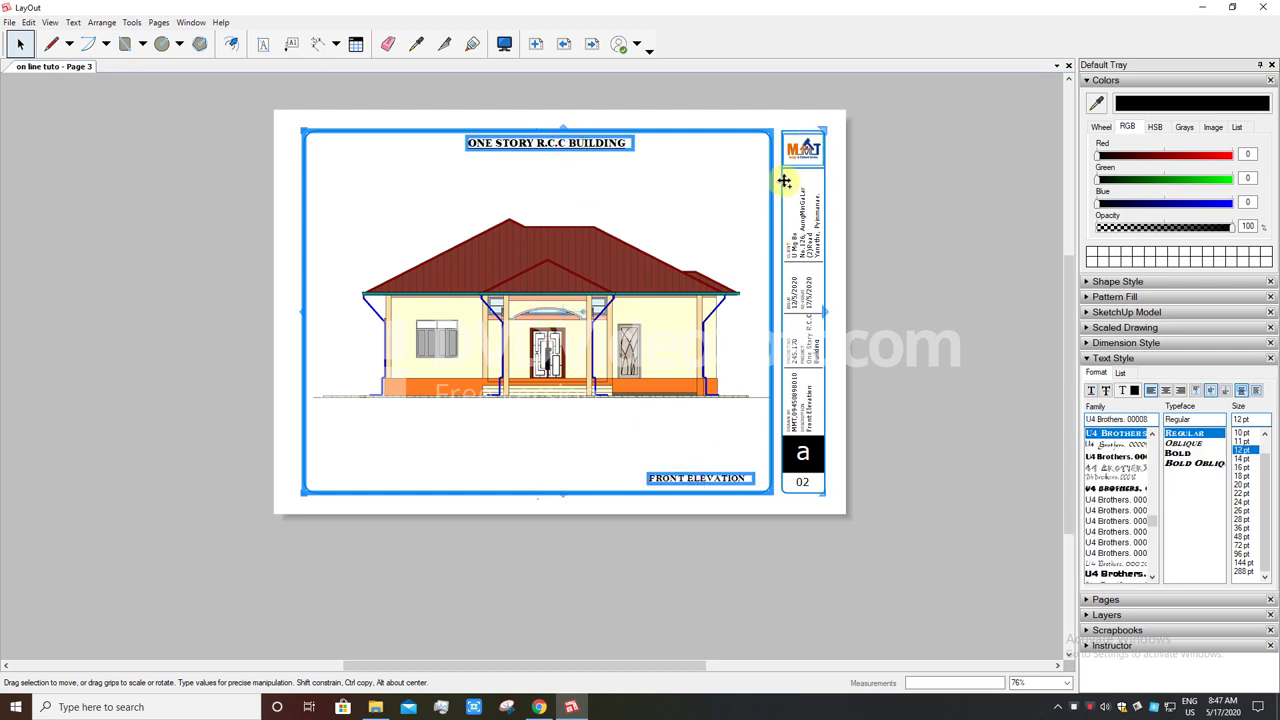
# Paste the frame, titles and title block onto each of pages 4 through 8.
pyautogui.click(592, 50)
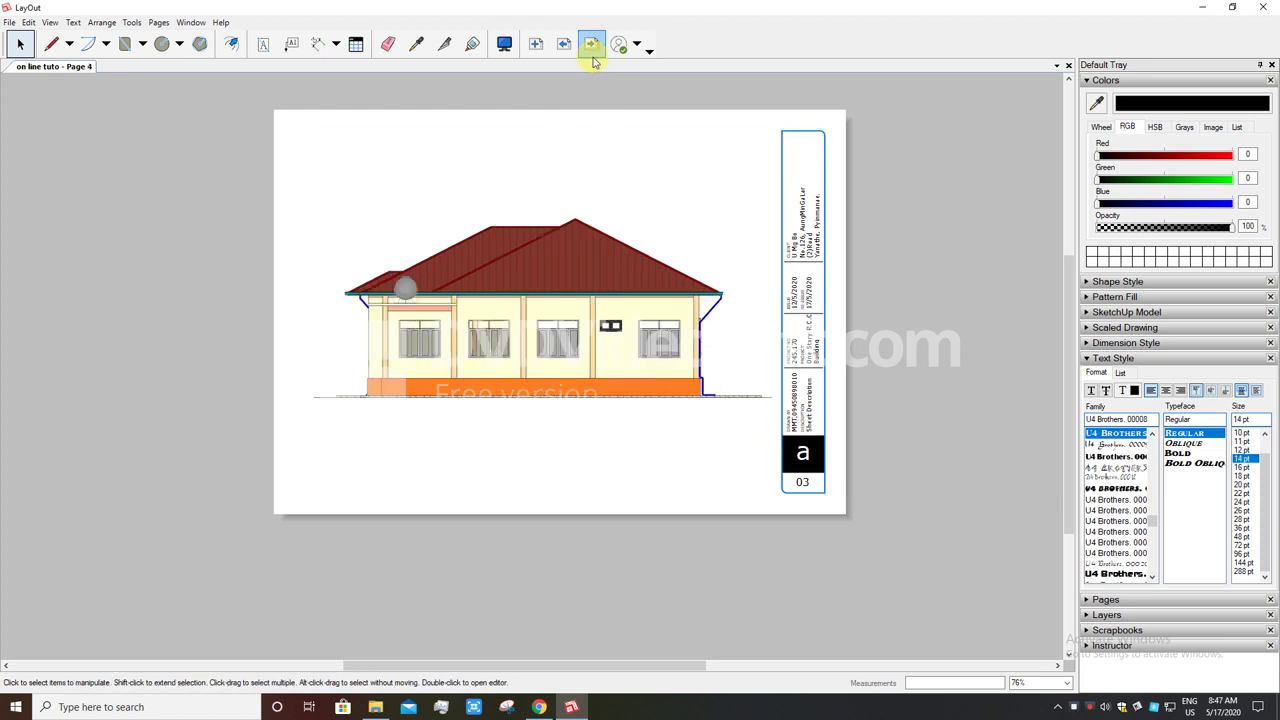
pyautogui.hotkey('ctrl', 'v')
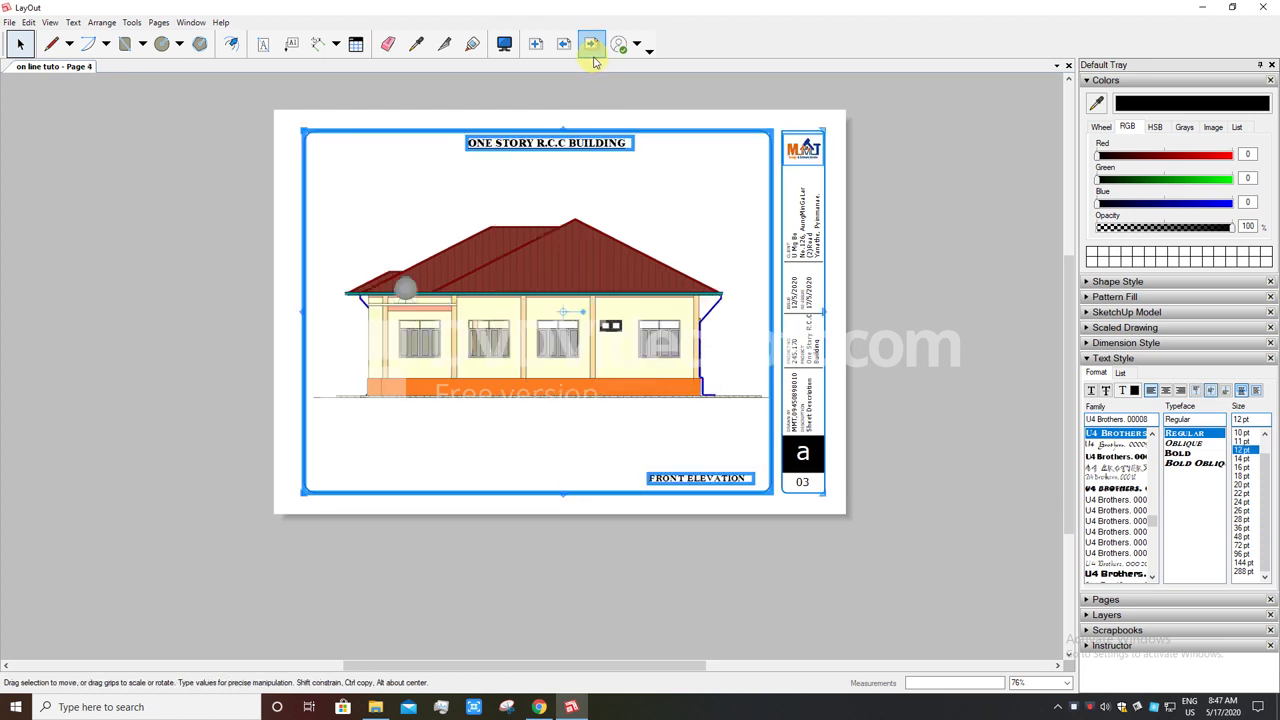
pyautogui.click(592, 50)
pyautogui.hotkey('ctrl', 'v')
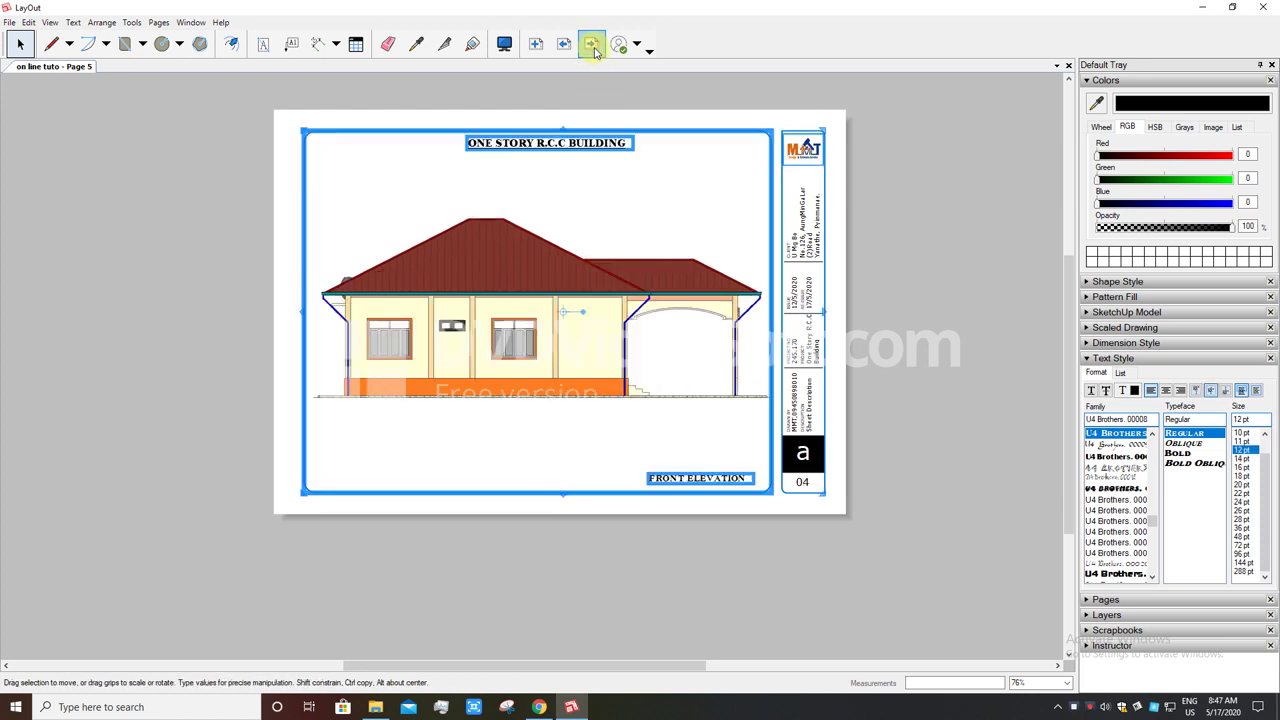
pyautogui.click(592, 46)
pyautogui.hotkey('ctrl', 'v')
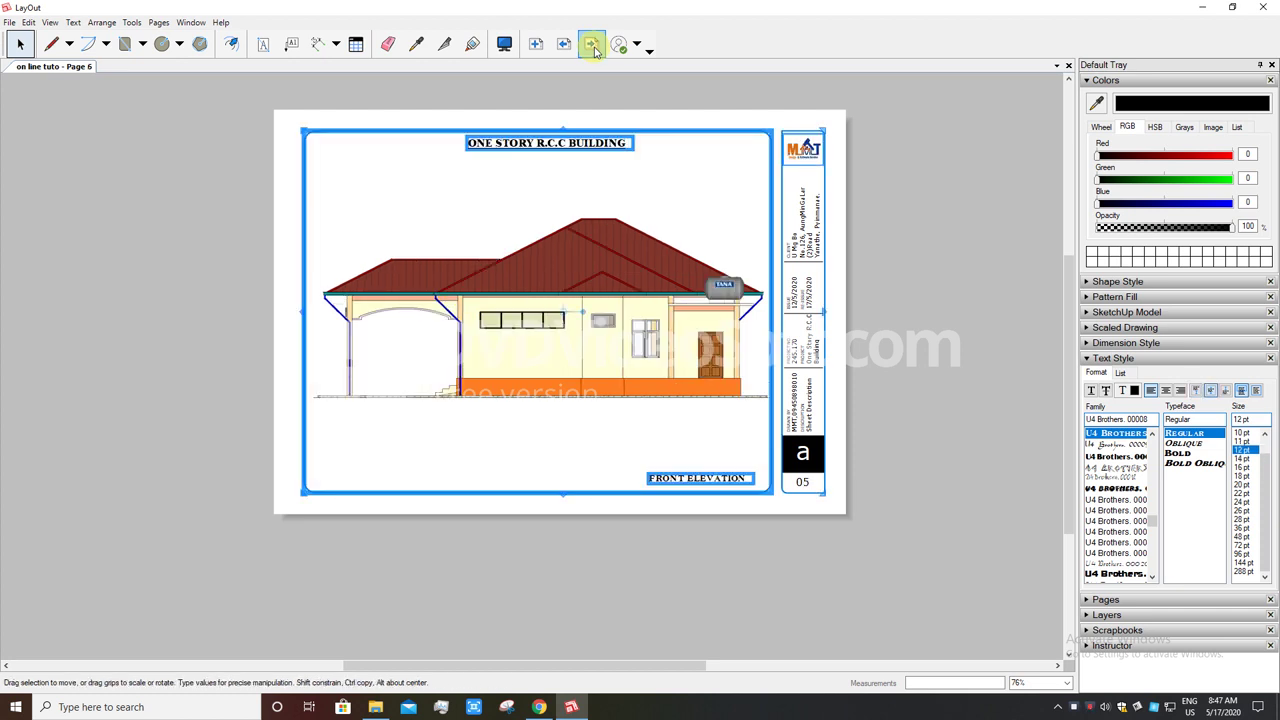
pyautogui.click(592, 46)
pyautogui.hotkey('ctrl', 'v')
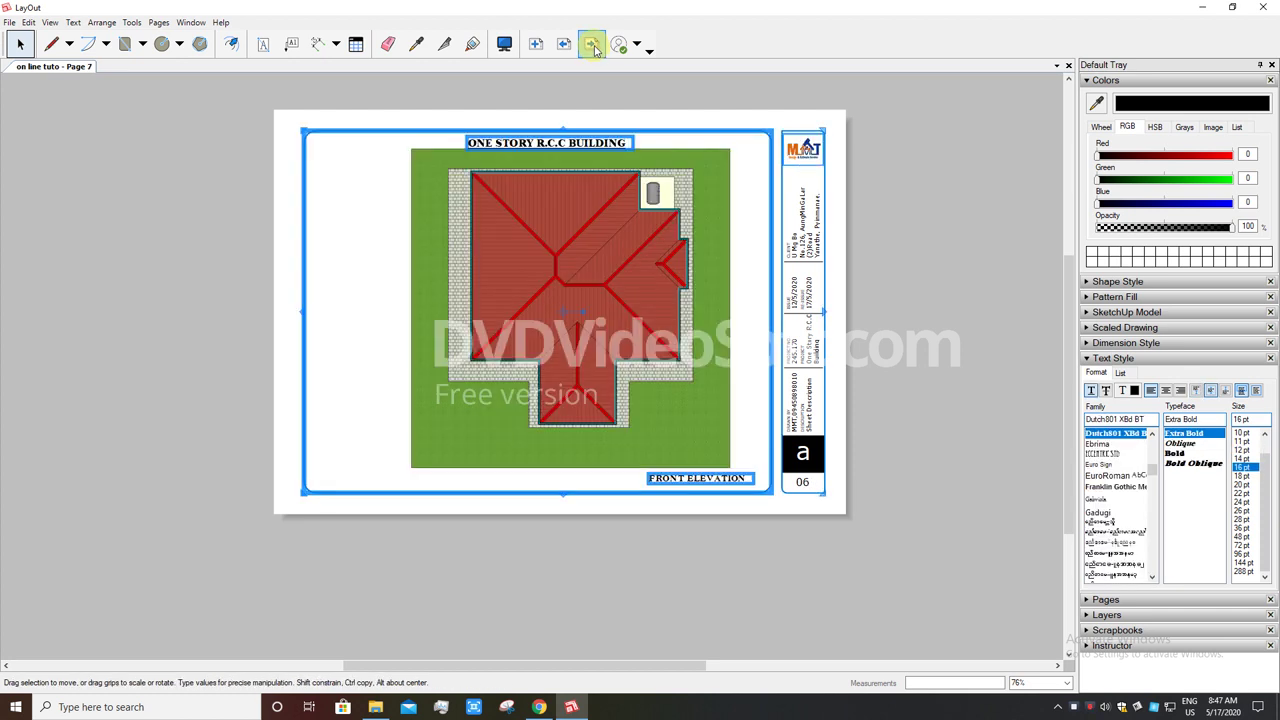
pyautogui.click(592, 46)
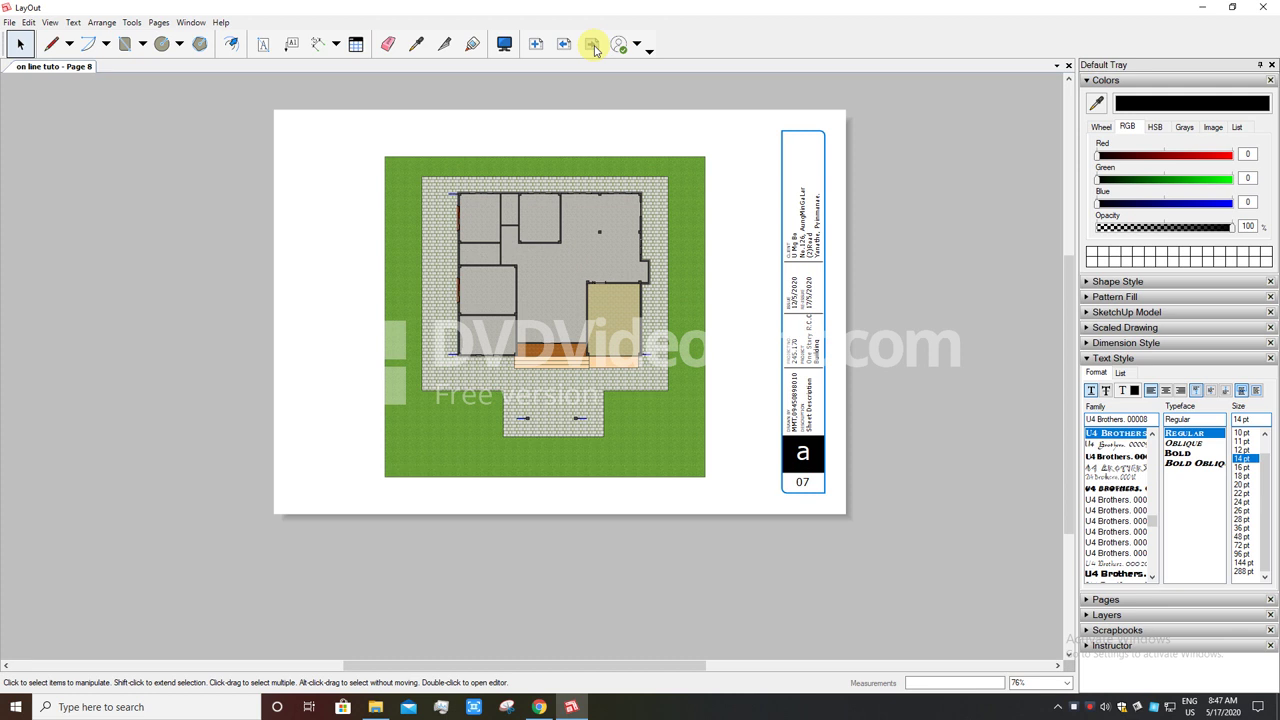
pyautogui.hotkey('ctrl', 'v')
pyautogui.click(560, 46)
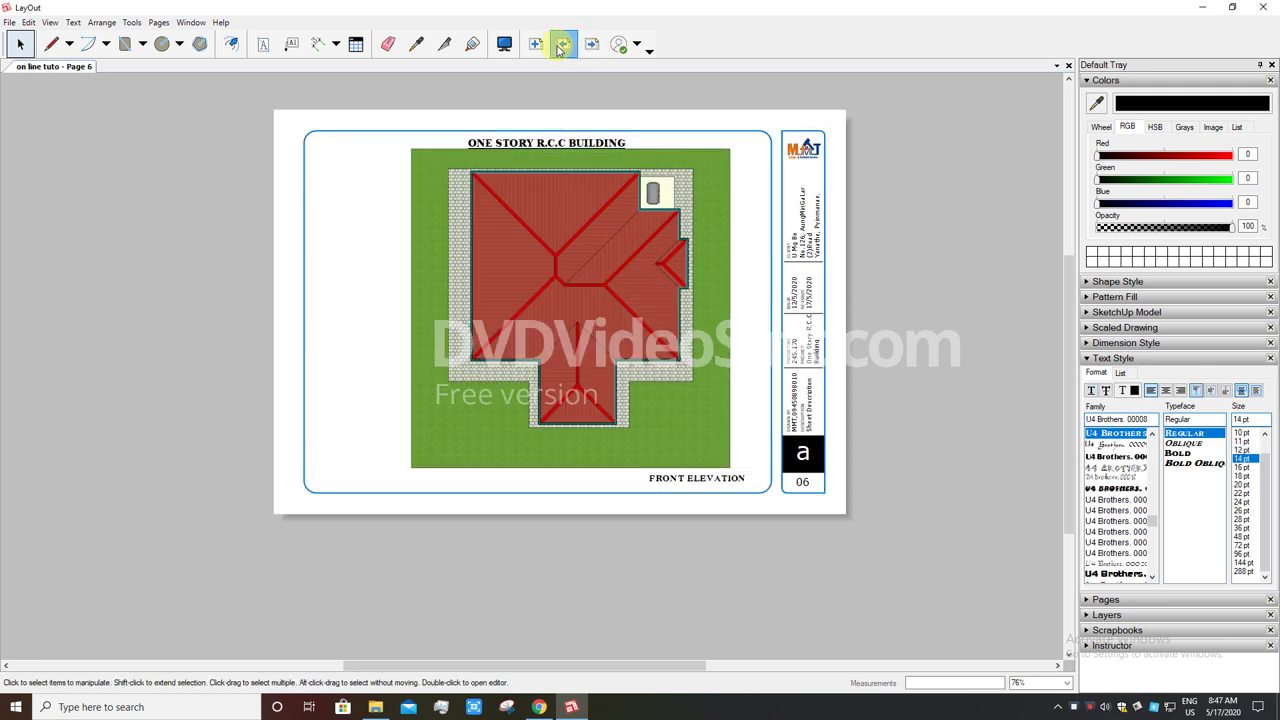
# On page 4, change the FRONT ELEVATION caption to BACK ELEVATION.
pyautogui.click(560, 46)
pyautogui.click(560, 46)
pyautogui.click(560, 46)
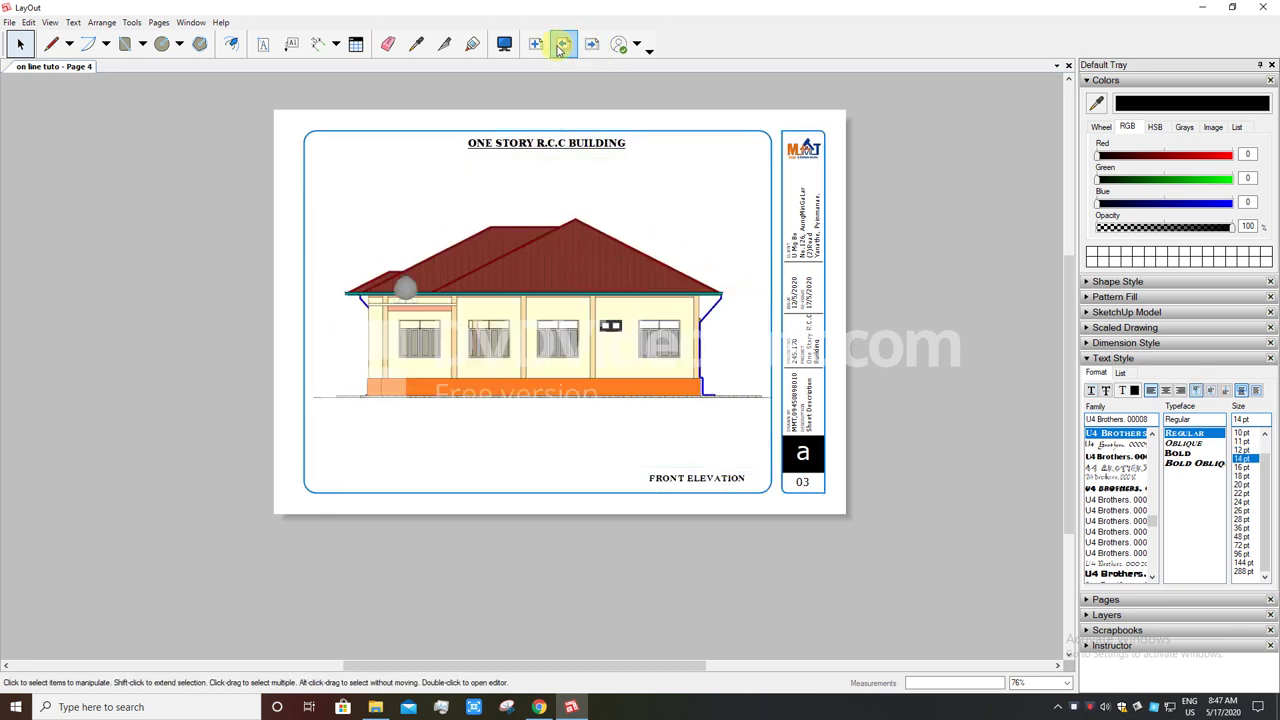
pyautogui.click(560, 46)
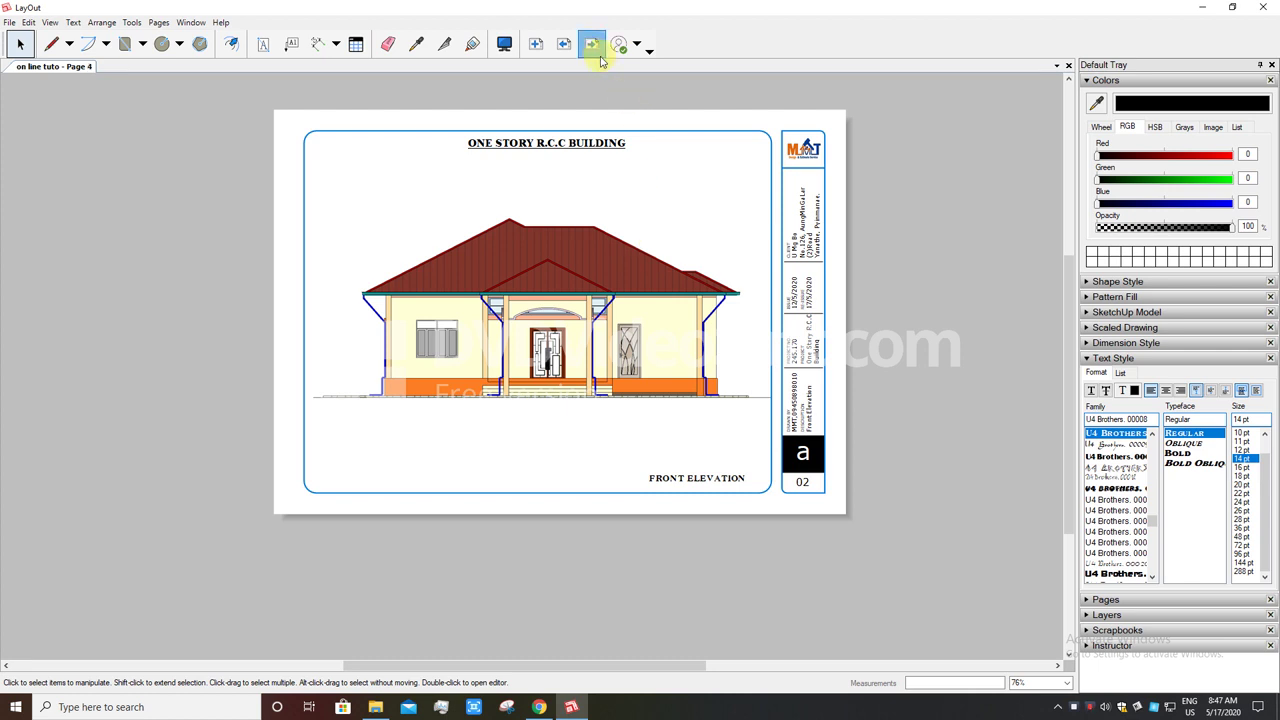
pyautogui.click(591, 45)
pyautogui.scroll(1, 665, 482)
pyautogui.doubleClick(661, 486)
pyautogui.click(692, 482)
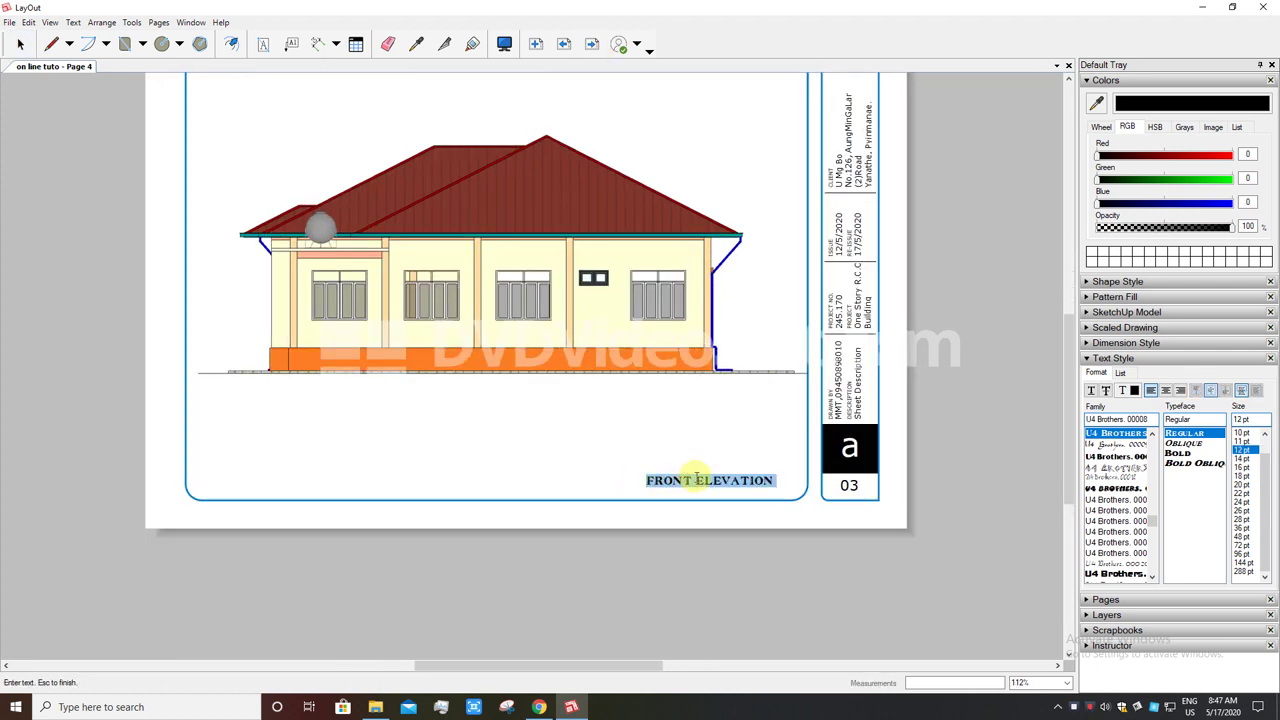
pyautogui.scroll(1, 694, 482)
pyautogui.moveTo(693, 482); pyautogui.dragTo(612, 485)
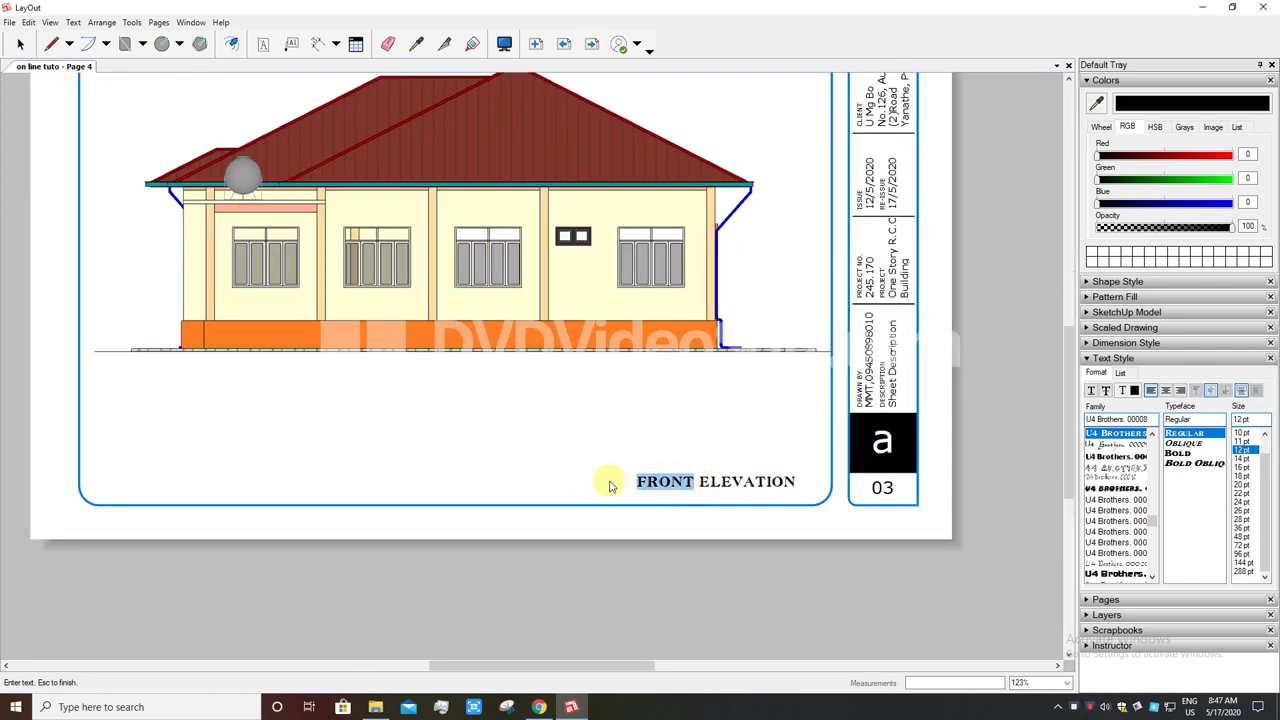
pyautogui.press('BackSpace')
pyautogui.write('BACK')
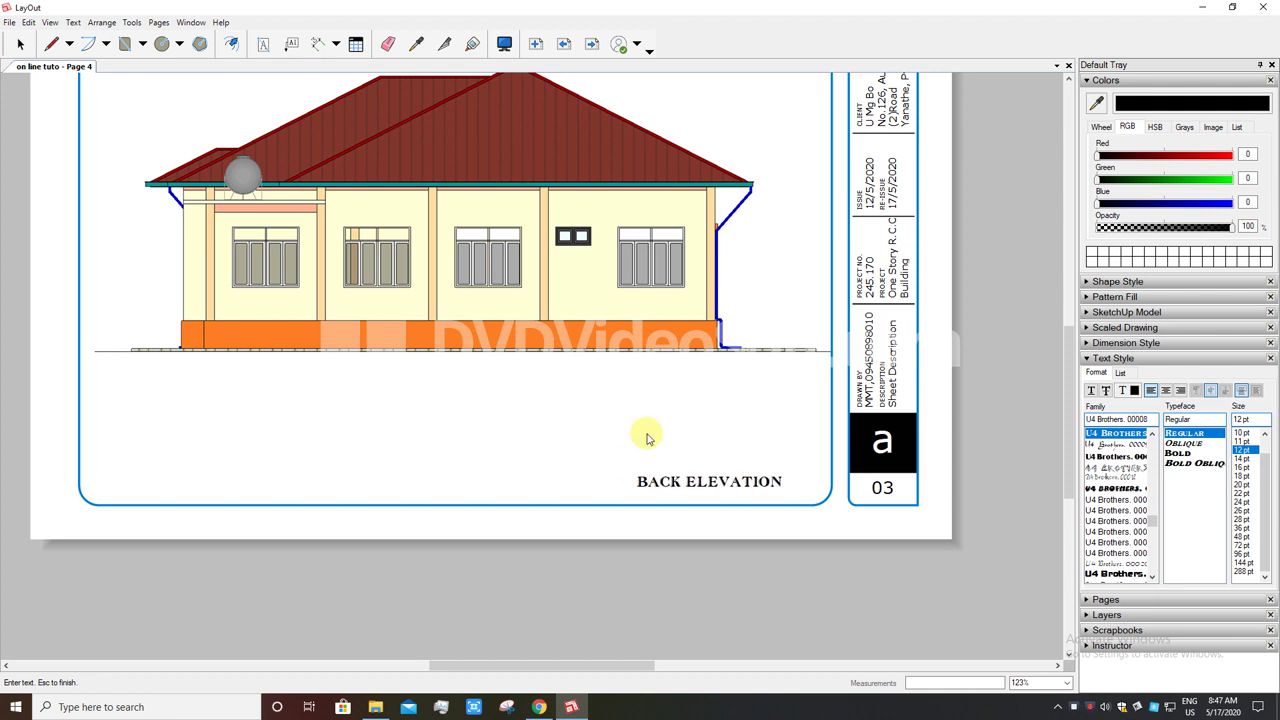
pyautogui.press('Escape')
# Replace the title block's Sheet Description text with Back Elevation.
pyautogui.scroll(2, 899, 392)
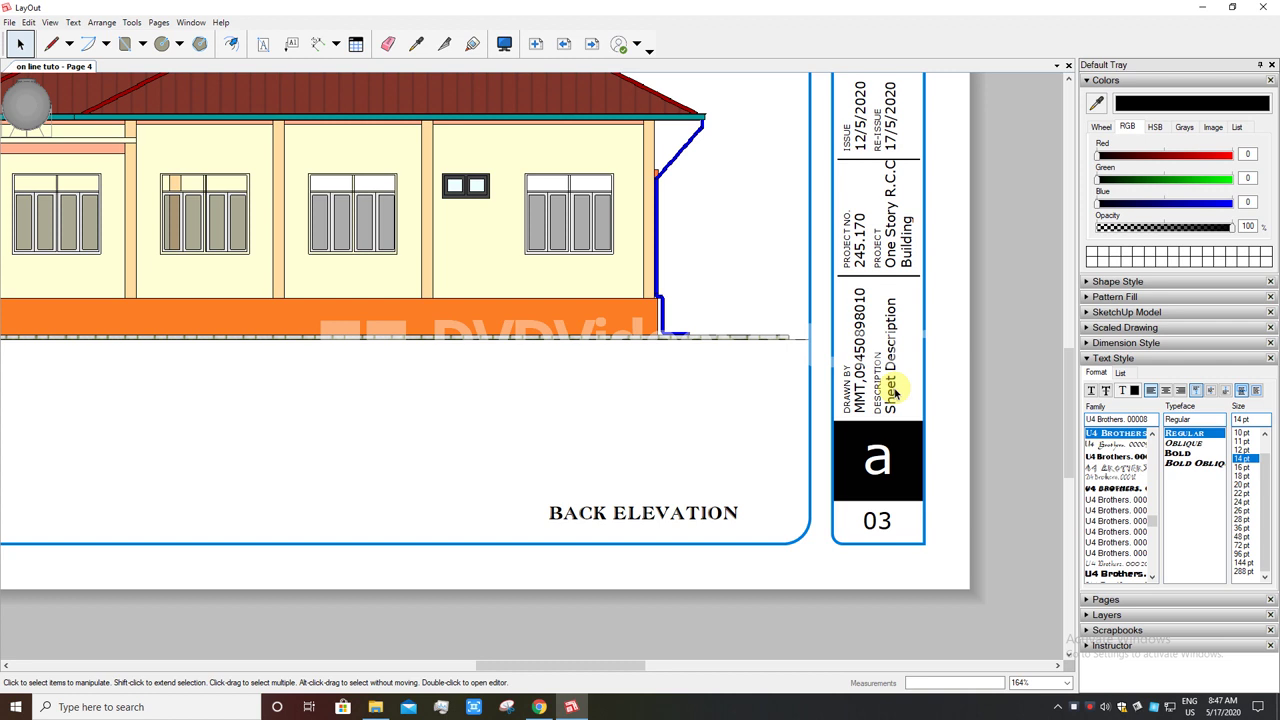
pyautogui.doubleClick(895, 392)
pyautogui.doubleClick(840, 353)
pyautogui.moveTo(840, 353); pyautogui.dragTo(935, 353)
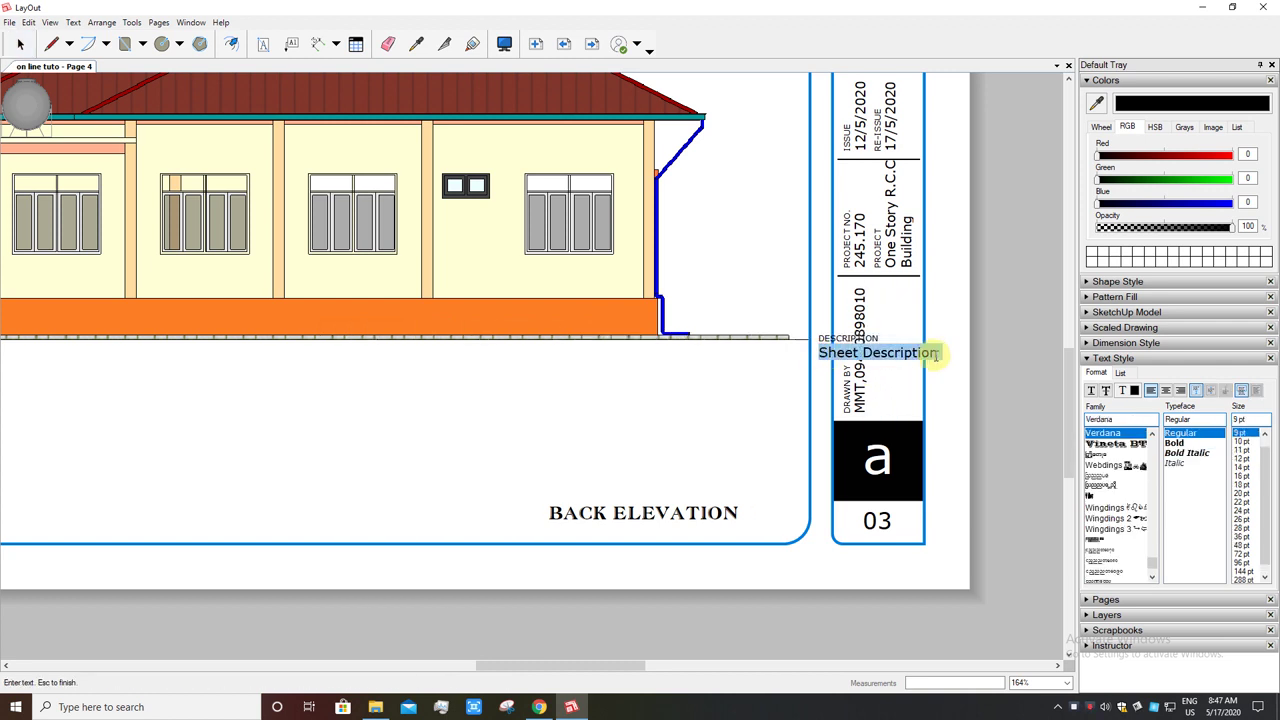
pyautogui.write('Back Elevation')
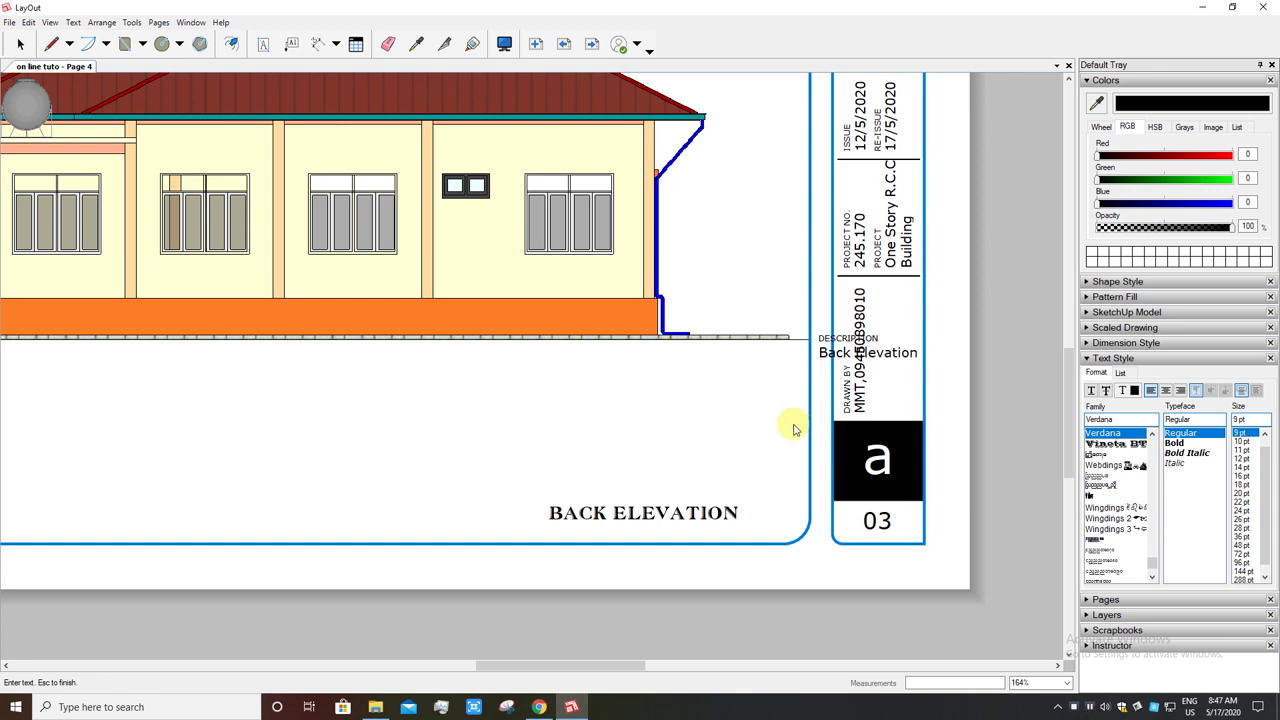
pyautogui.click(740, 428)
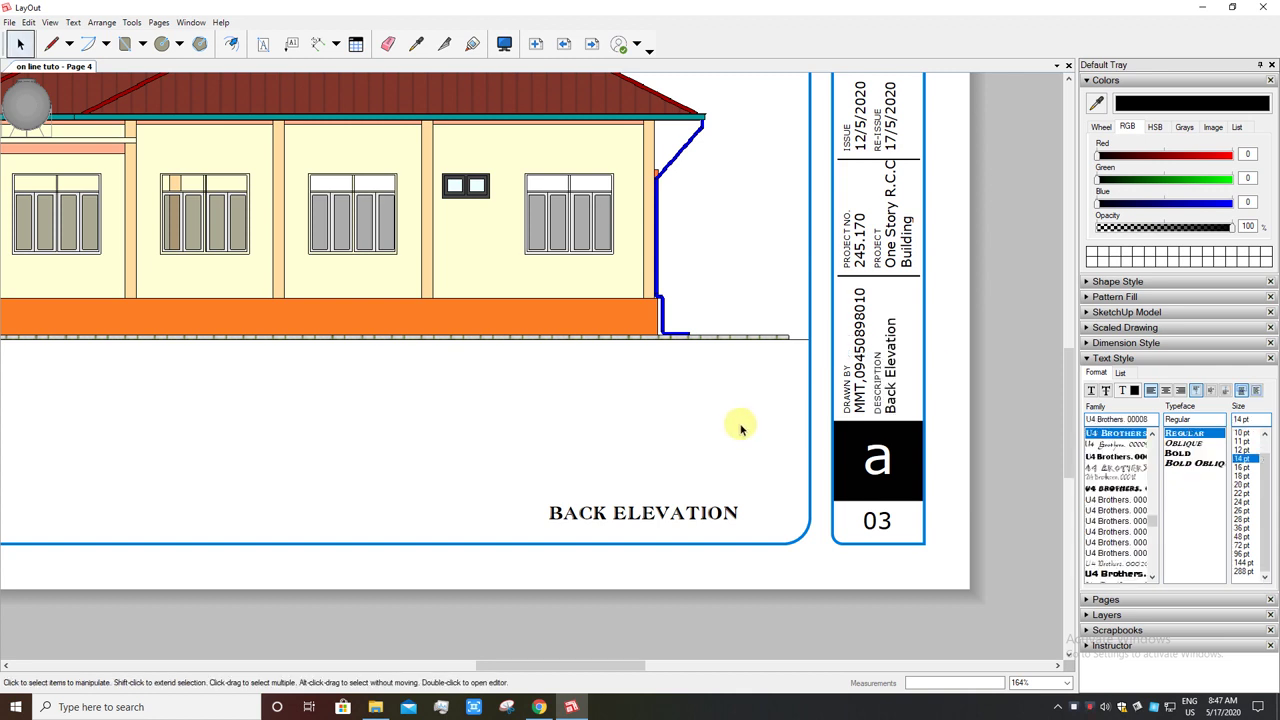
pyautogui.scroll(-4, 780, 390)
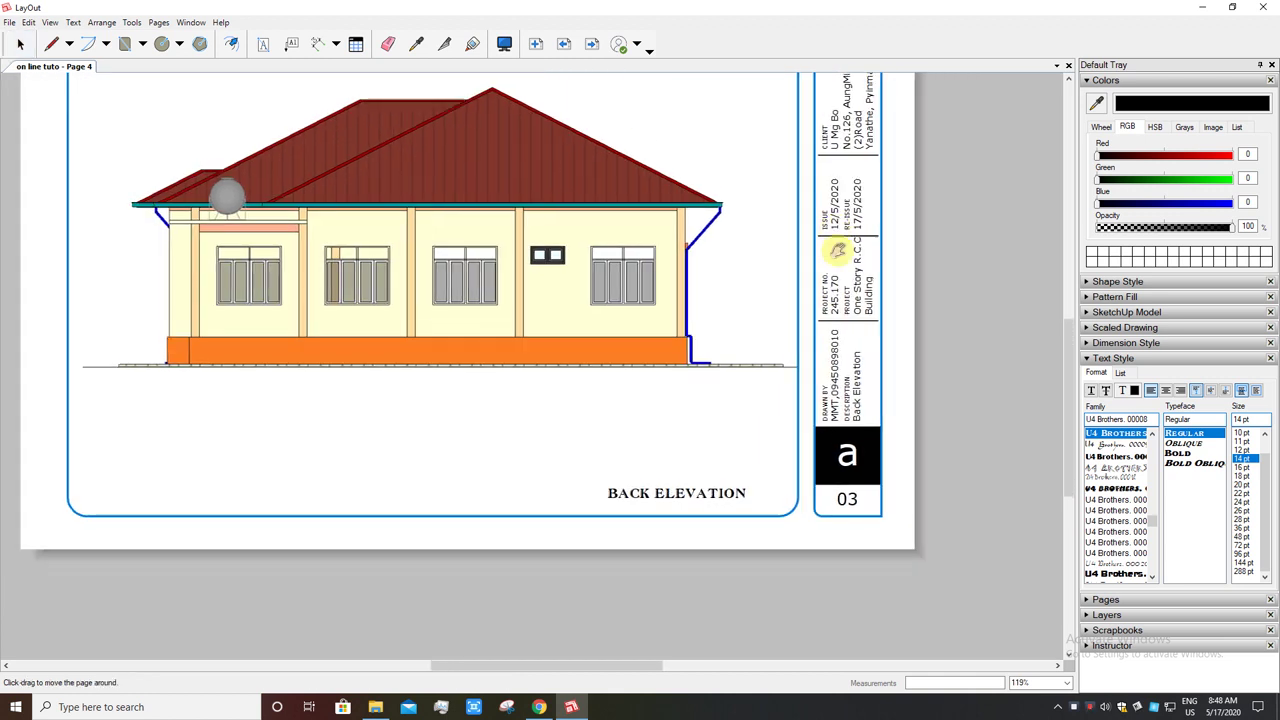
pyautogui.scroll(1, 838, 352)
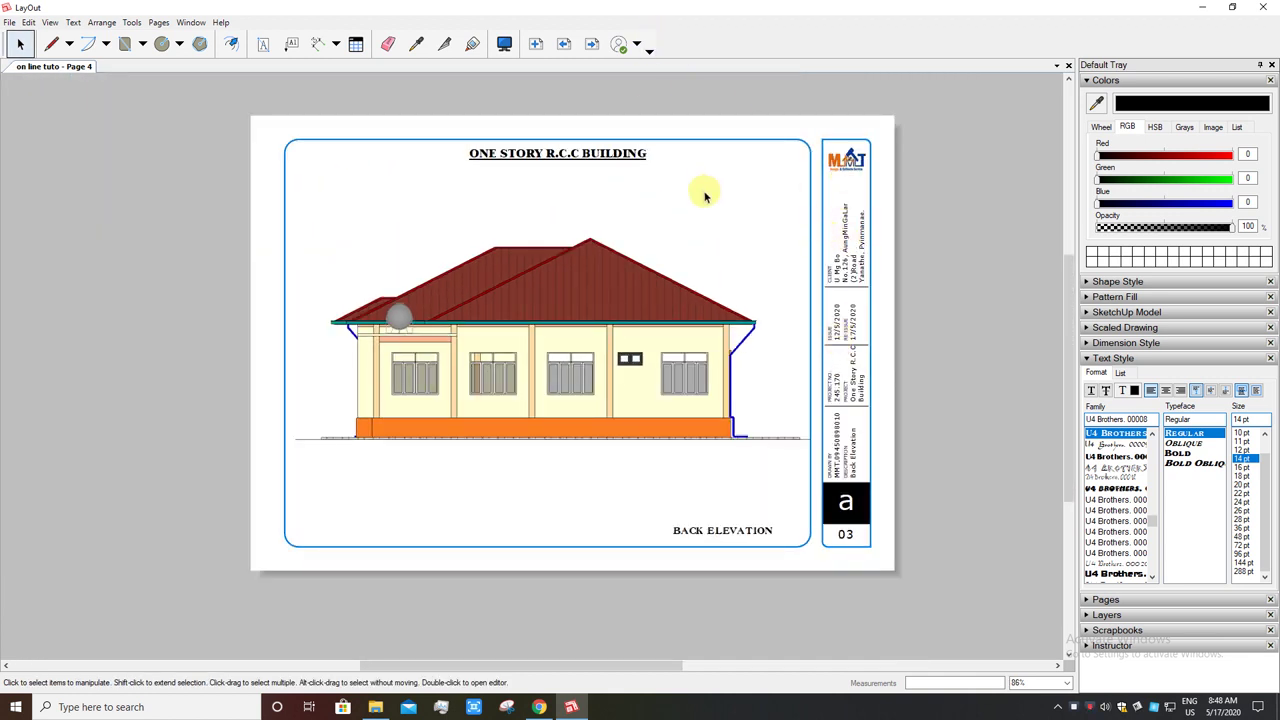
# On page 5, change the FRONT ELEVATION caption to LEFT SIDE ELEVATION.
pyautogui.click(591, 43)
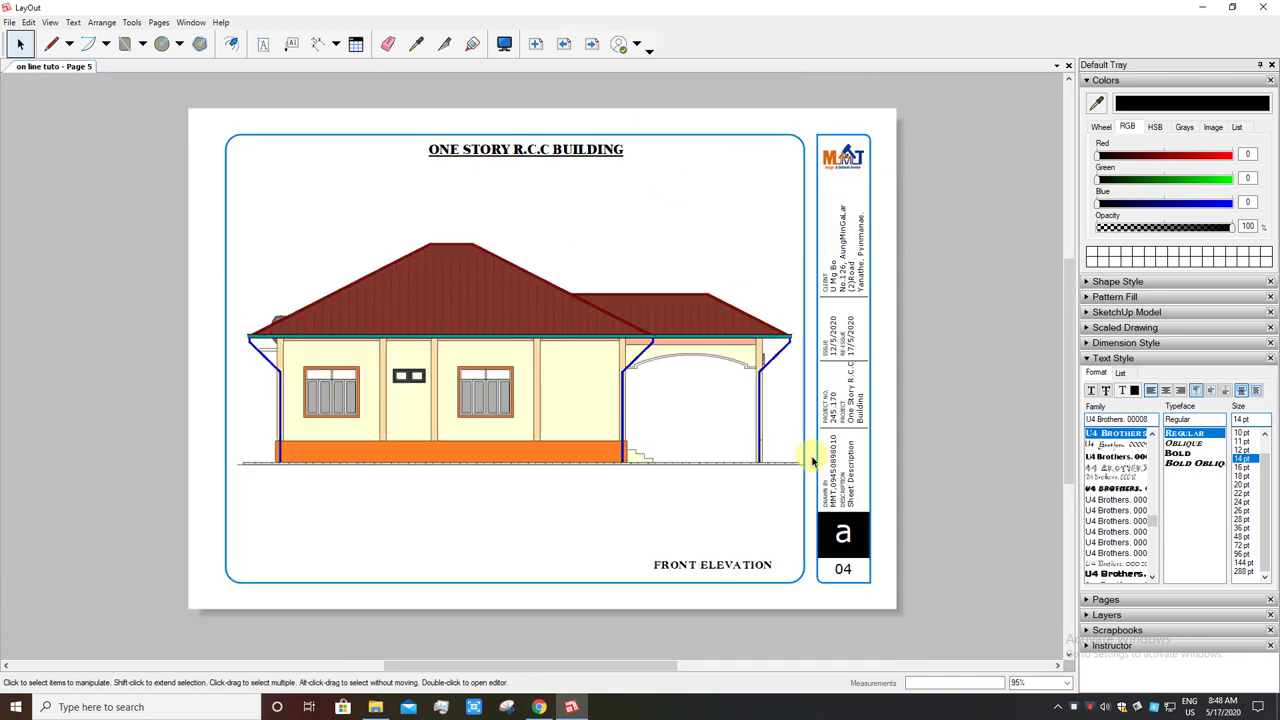
pyautogui.scroll(1, 714, 566)
pyautogui.doubleClick(714, 566)
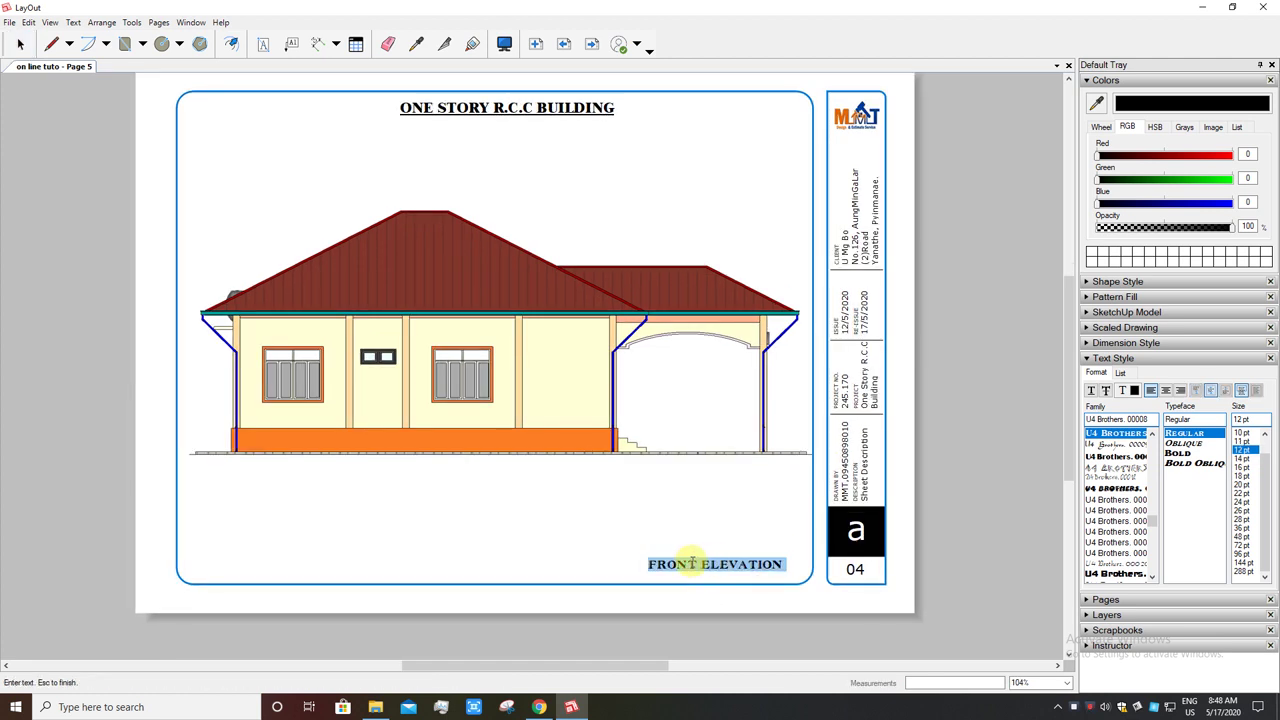
pyautogui.click(697, 564)
pyautogui.moveTo(697, 564); pyautogui.dragTo(611, 569)
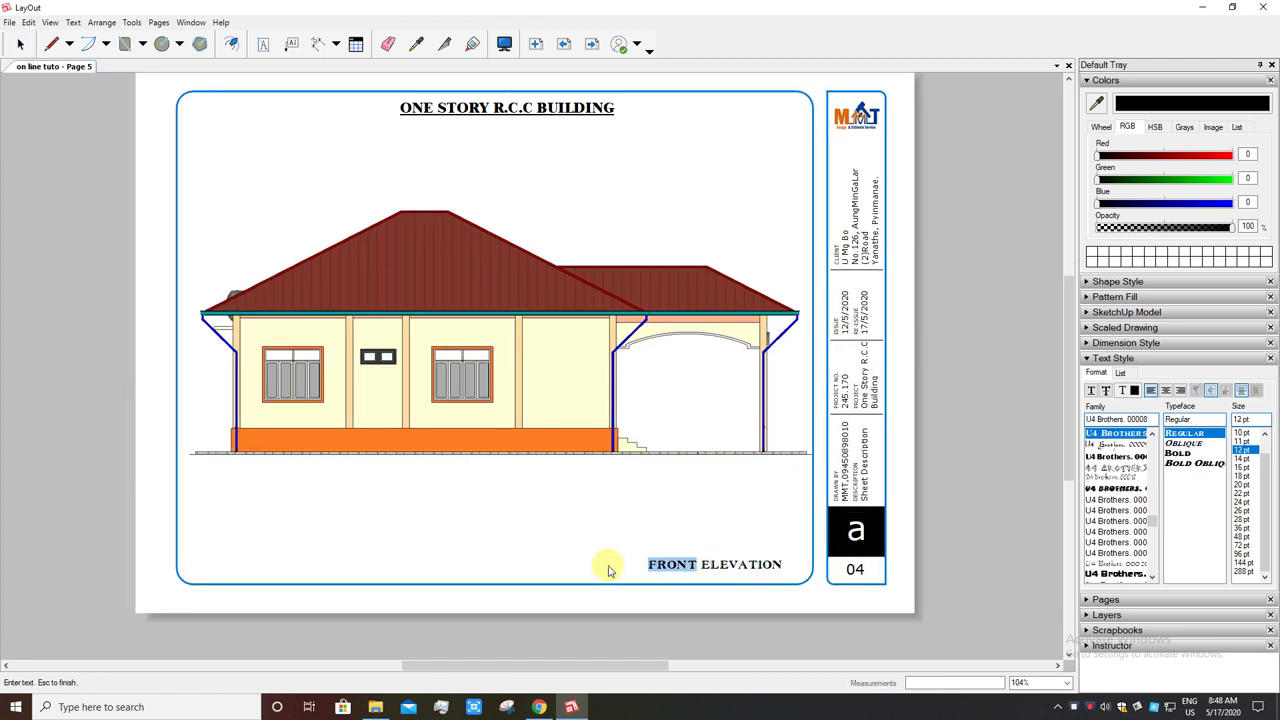
pyautogui.write('LEFT SIDE')
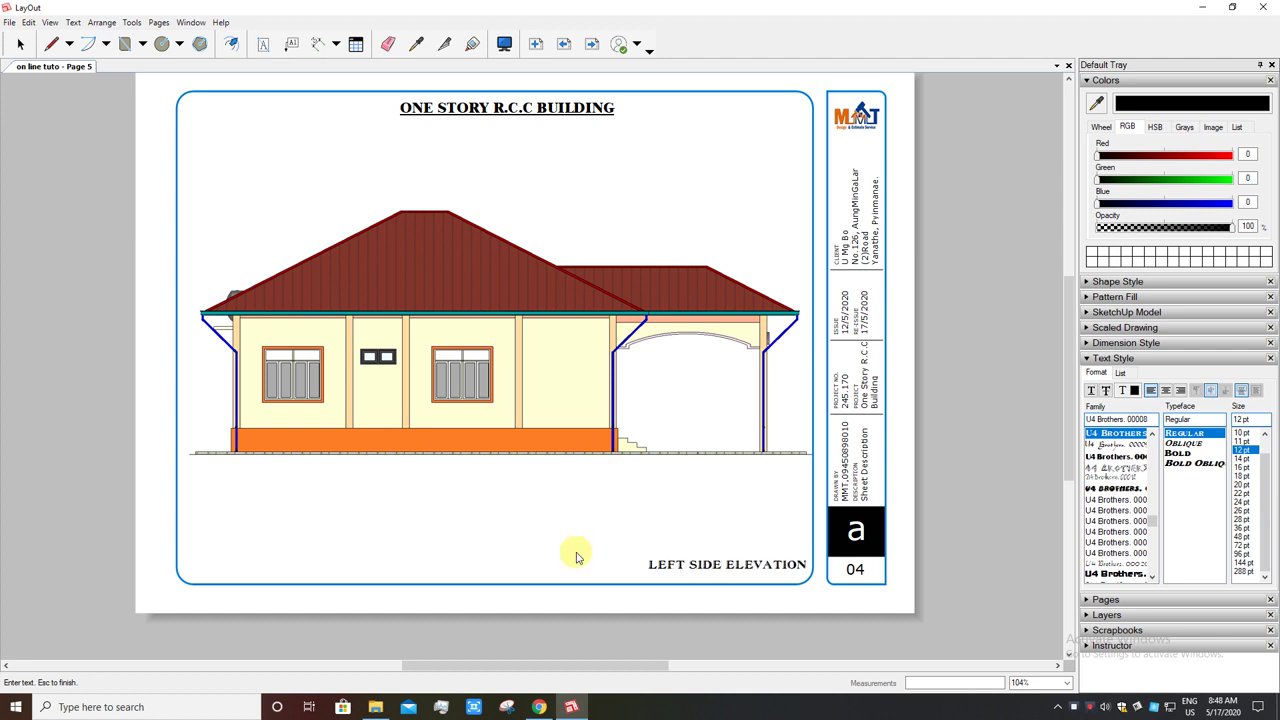
pyautogui.press('Escape')
# Replace the title block's Sheet Description text with Left Side Elevation.
pyautogui.scroll(2, 860, 462)
pyautogui.scroll(2, 860, 462)
pyautogui.doubleClick(808, 470)
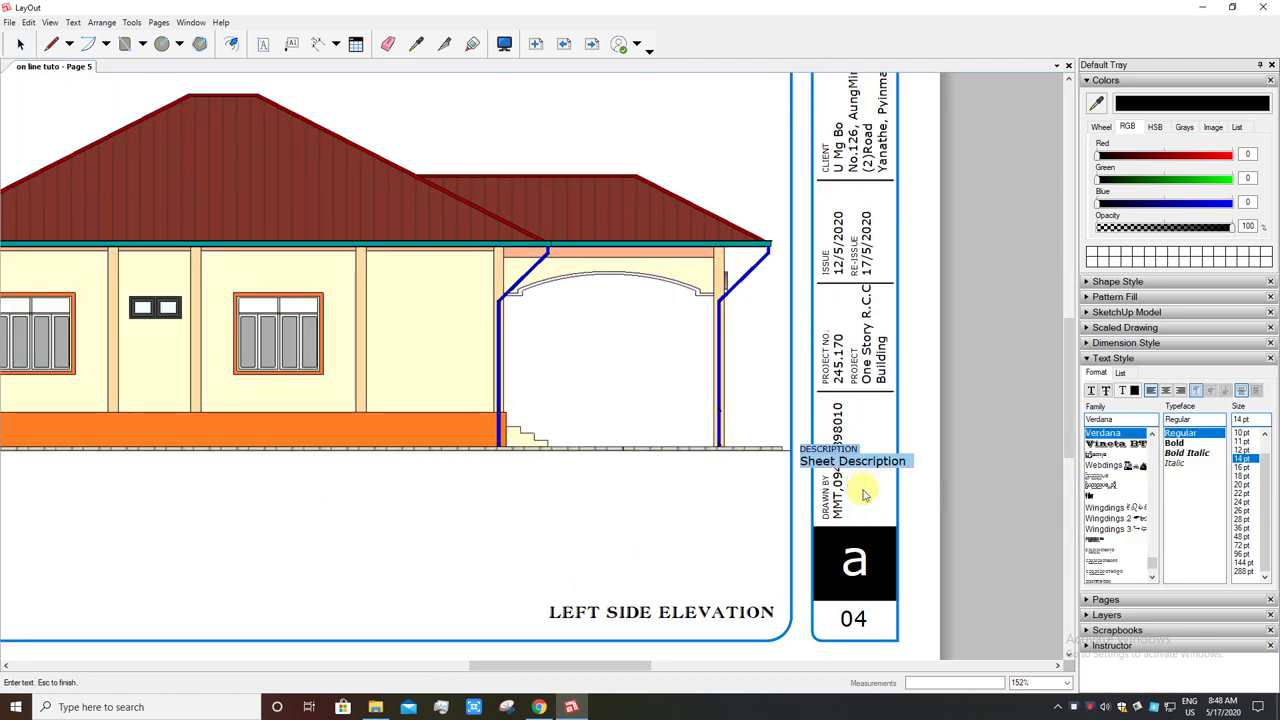
pyautogui.scroll(2, 808, 465)
pyautogui.tripleClick(799, 462)
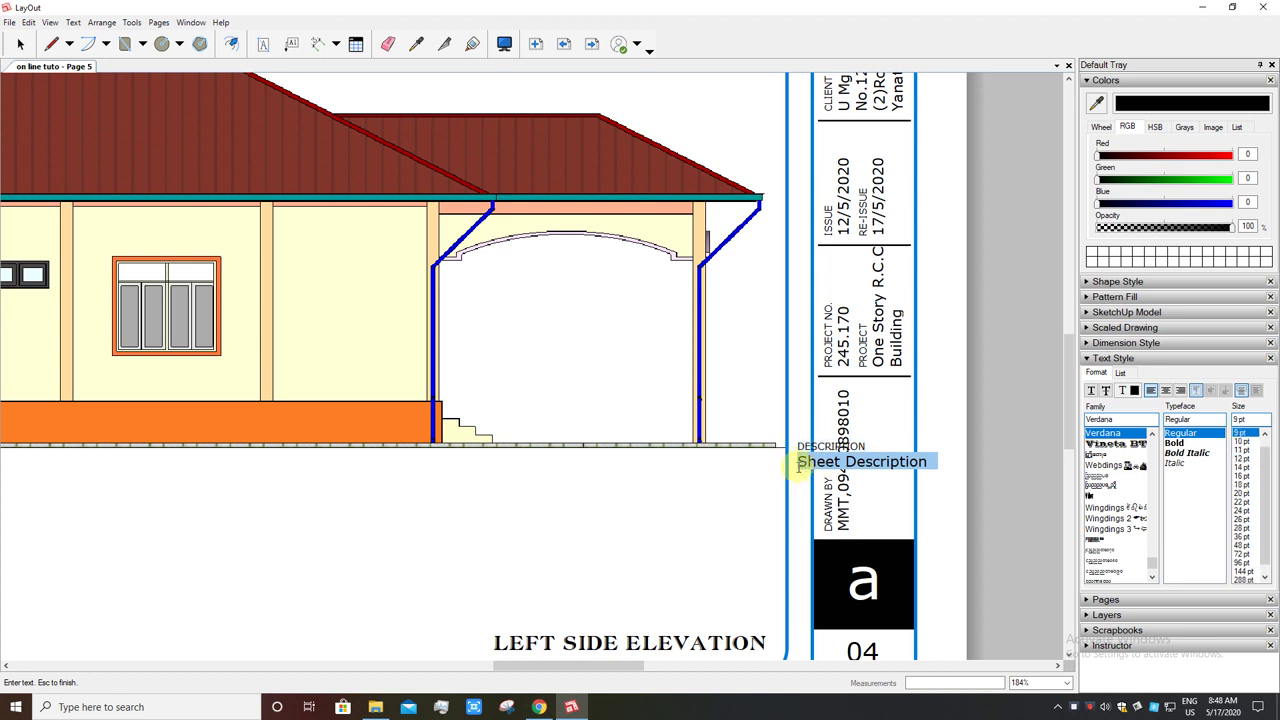
pyautogui.moveTo(925, 463); pyautogui.dragTo(788, 466)
pyautogui.write('Left Side Eleva')
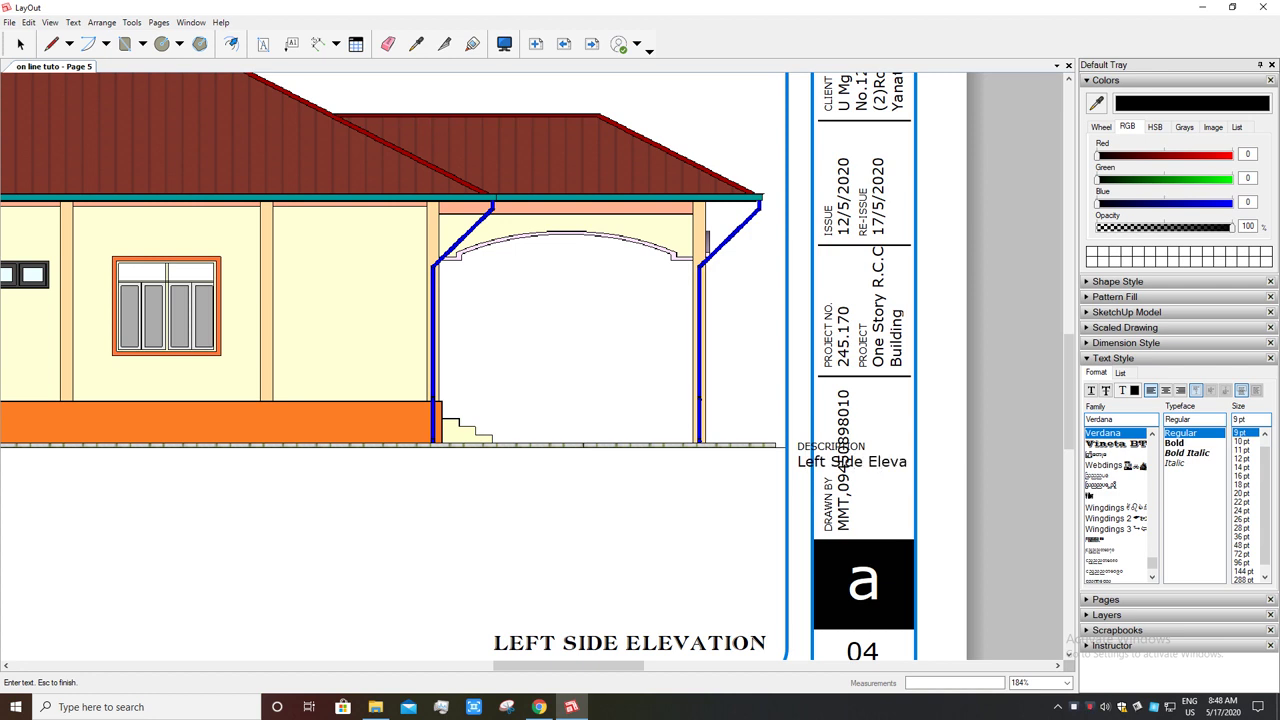
pyautogui.click(634, 523)
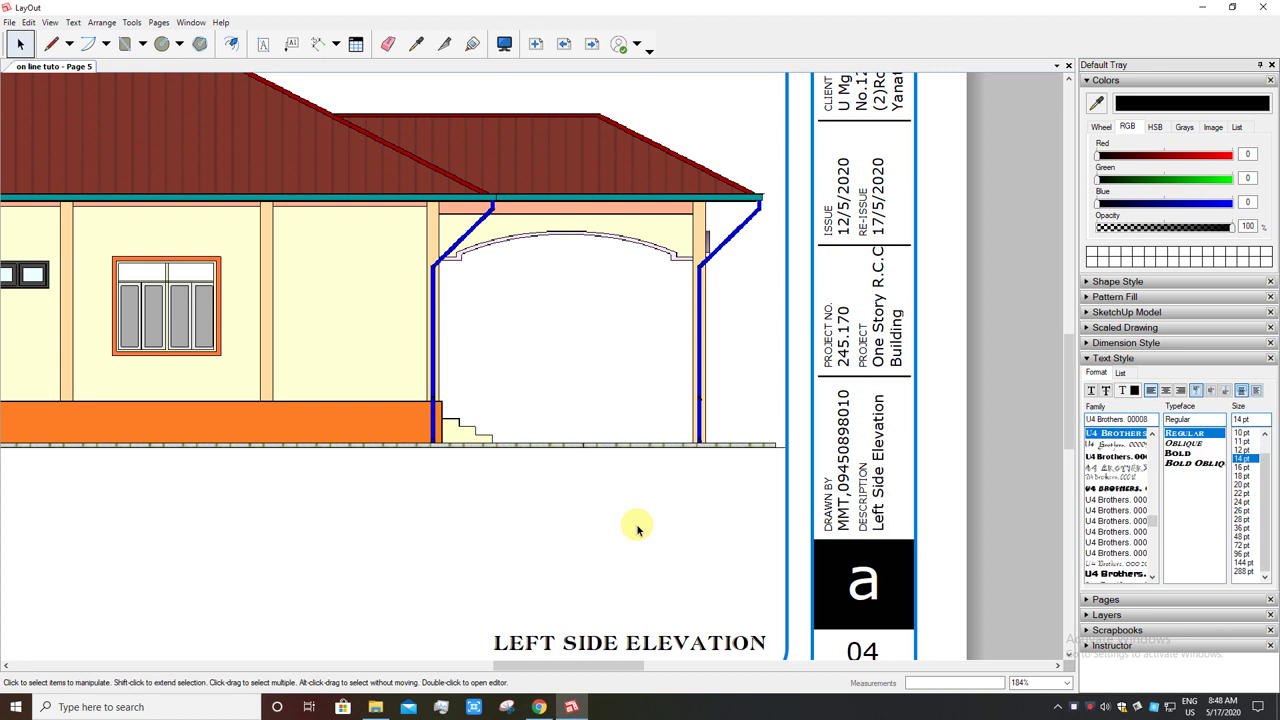
pyautogui.scroll(-1, 743, 520)
pyautogui.scroll(-1, 754, 517)
pyautogui.scroll(-1, 752, 512)
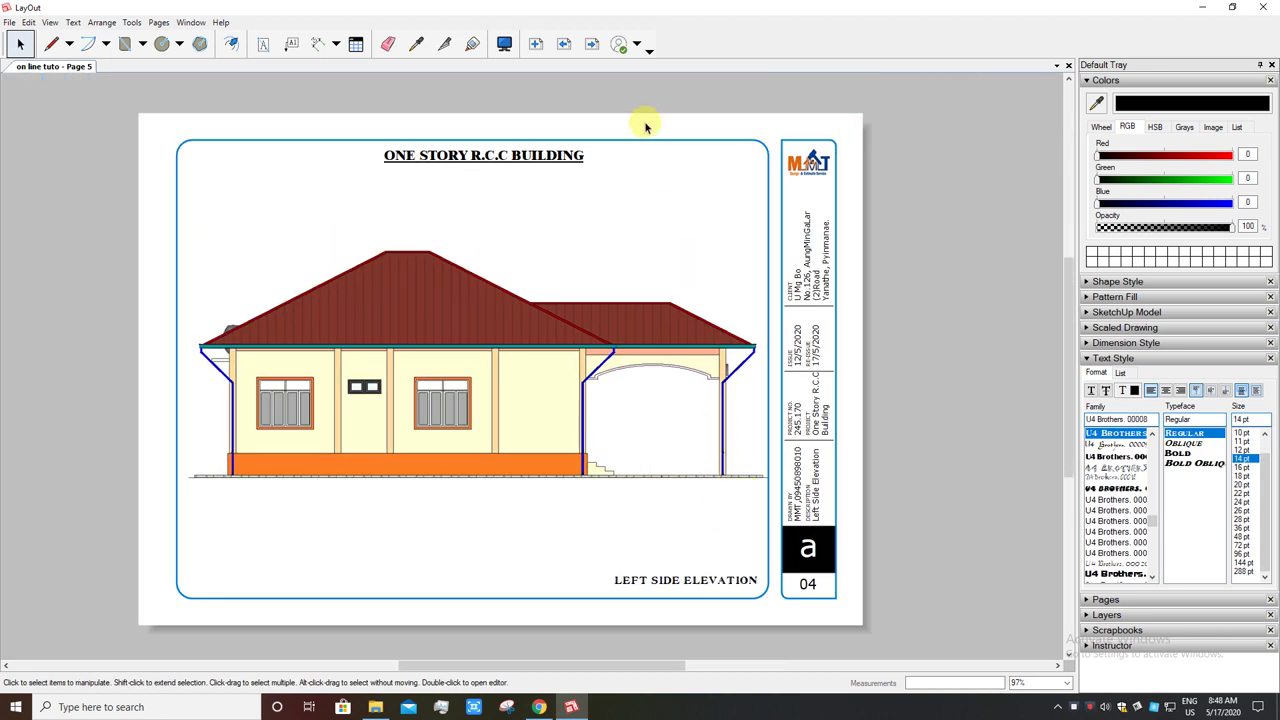
# On page 6, change the FRONT ELEVATION caption to RIGHT SIDE ELEVATION.
pyautogui.click(592, 44)
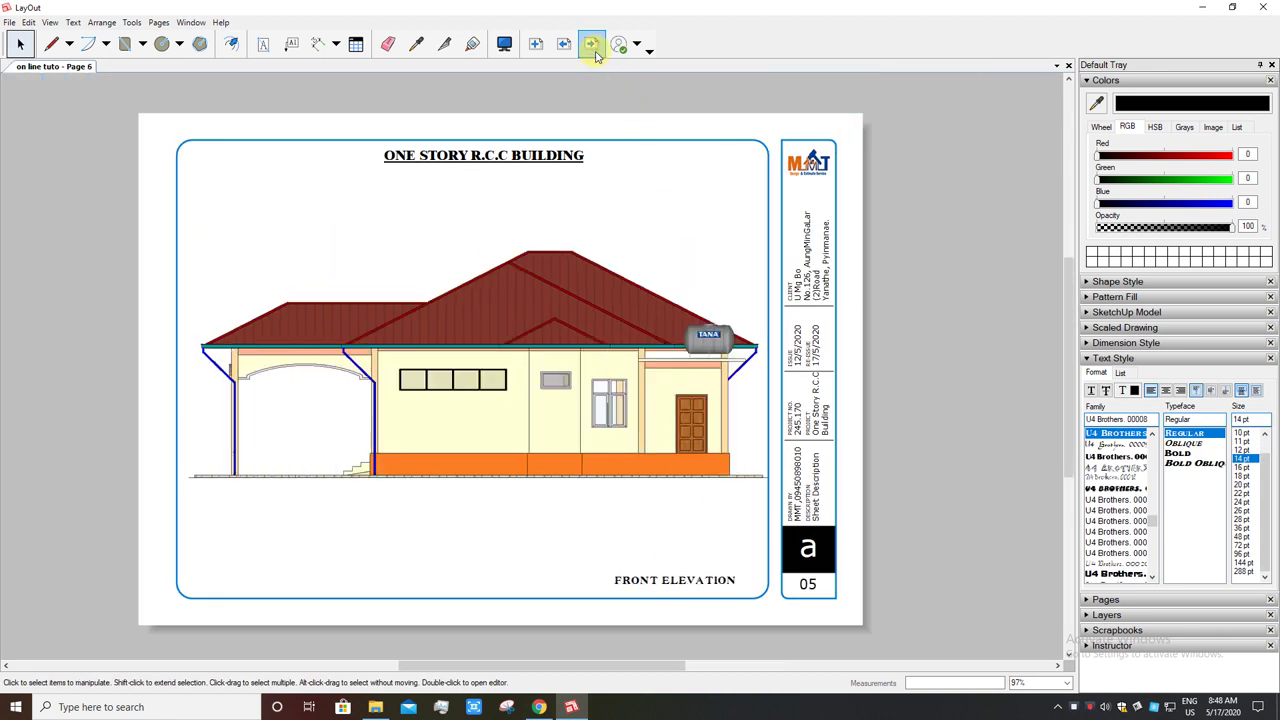
pyautogui.doubleClick(631, 584)
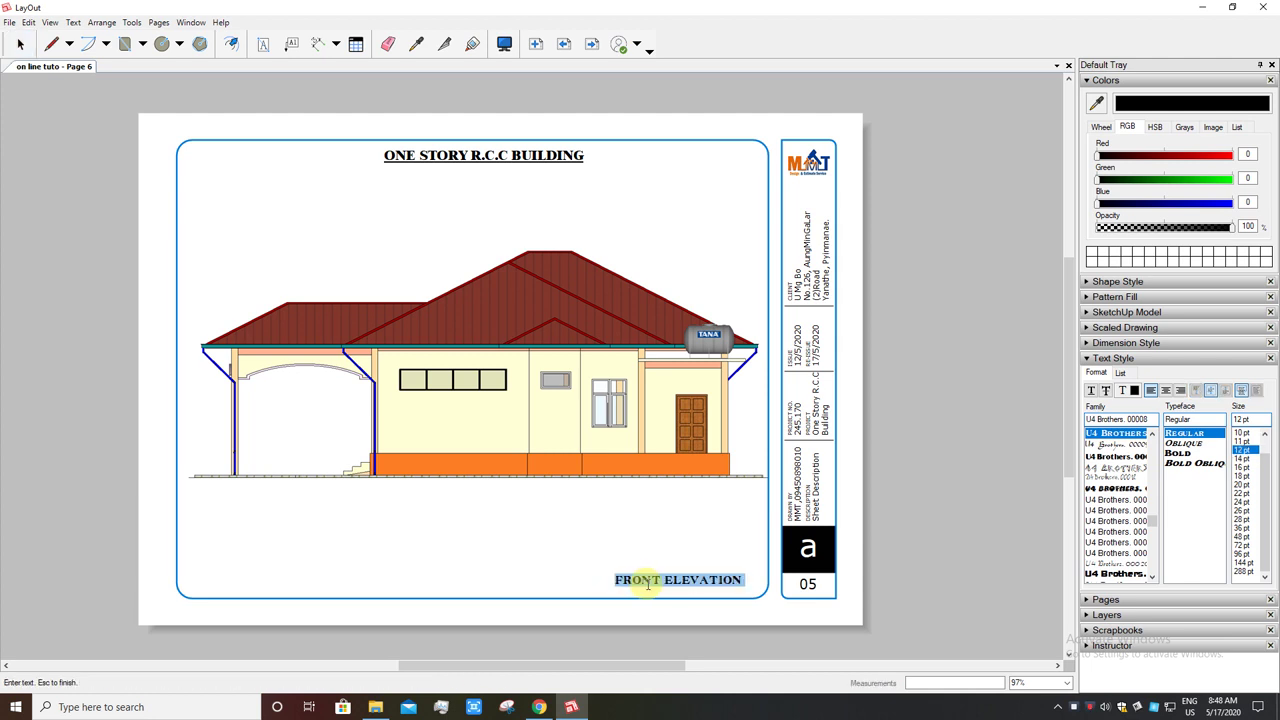
pyautogui.moveTo(660, 583); pyautogui.dragTo(603, 588)
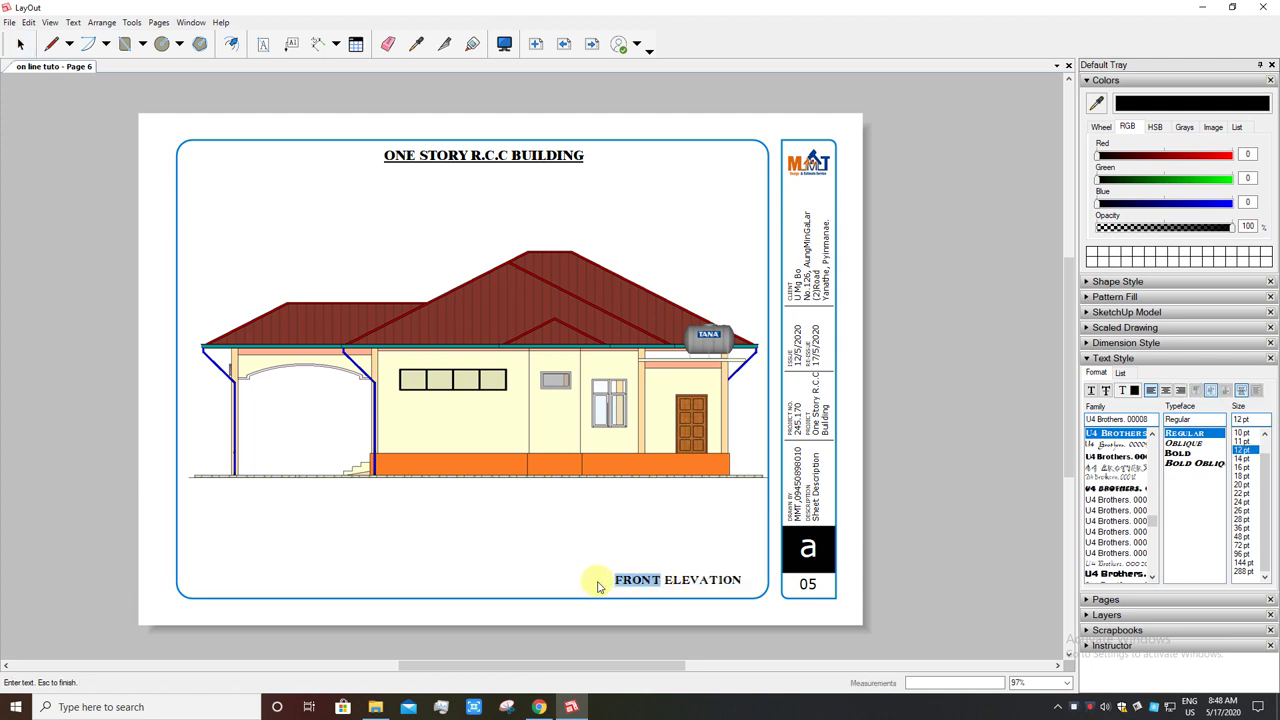
pyautogui.write('R')
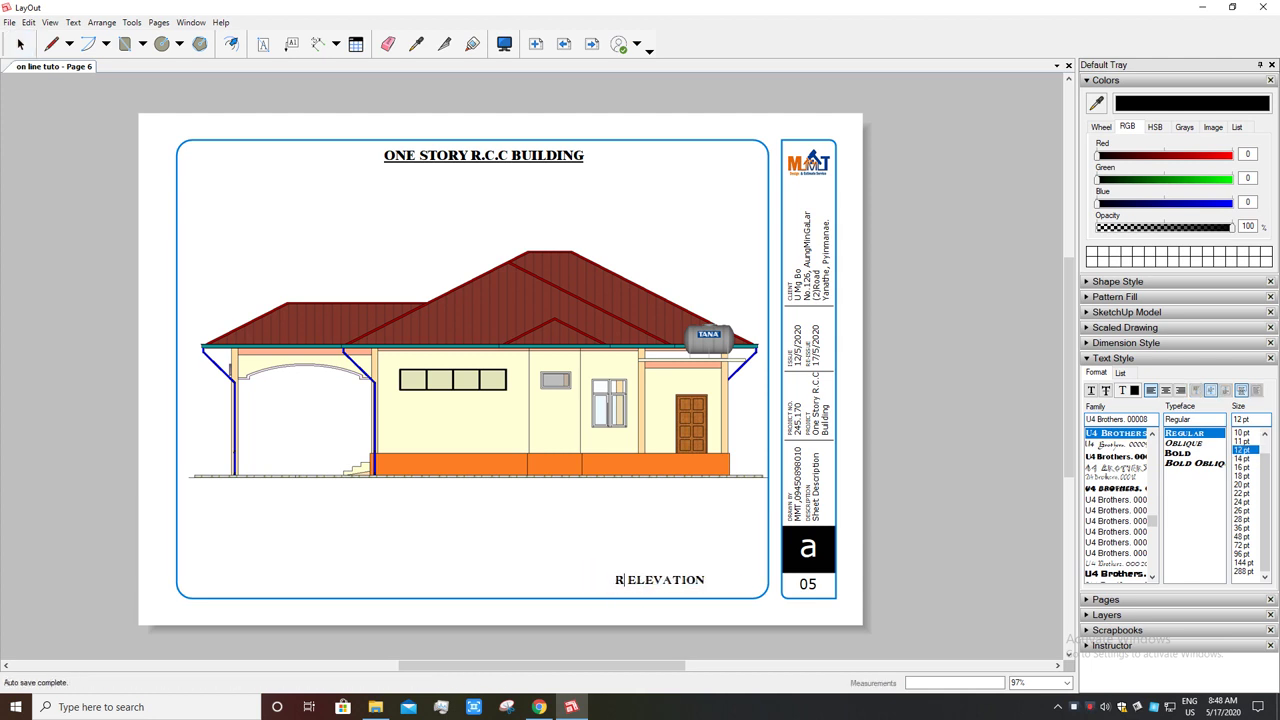
pyautogui.press('BackSpace')
pyautogui.press('BackSpace')
pyautogui.press('BackSpace')
pyautogui.write('IDE')
pyautogui.press('Escape')
pyautogui.click(618, 580)
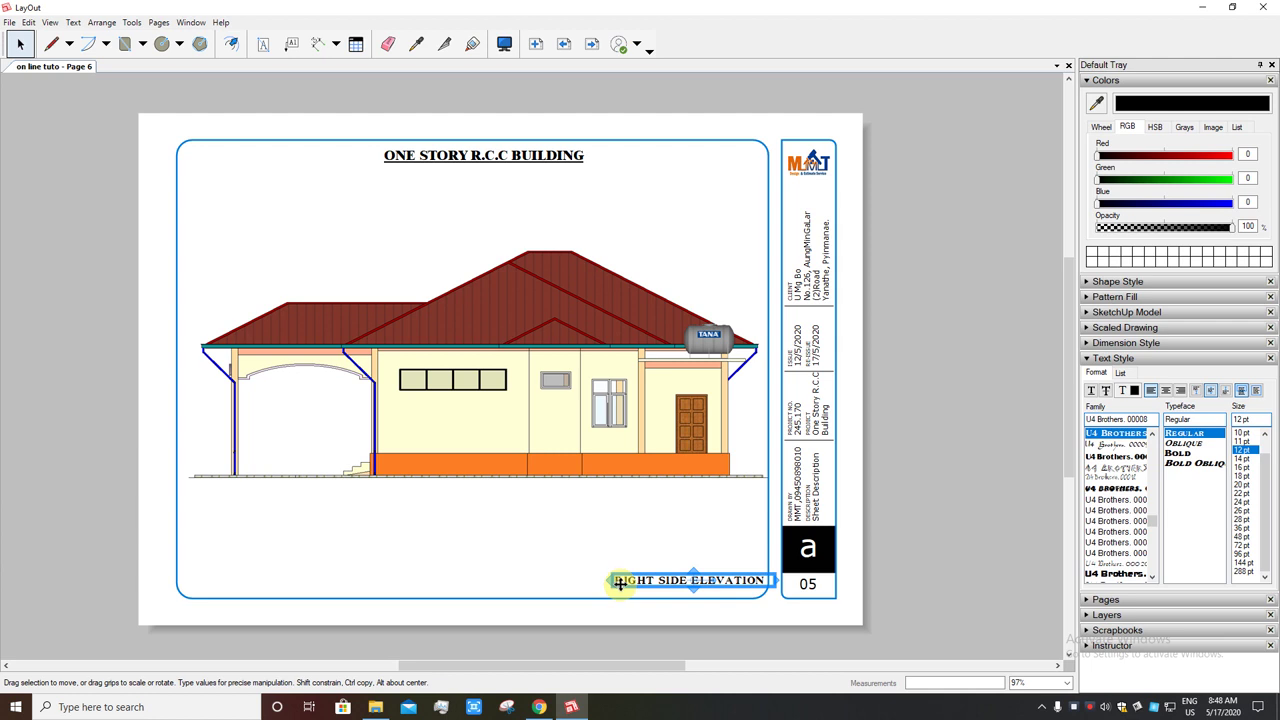
# Replace the title block's Sheet Description text with Right Side Elevation.
pyautogui.scroll(3, 839, 505)
pyautogui.doubleClick(809, 509)
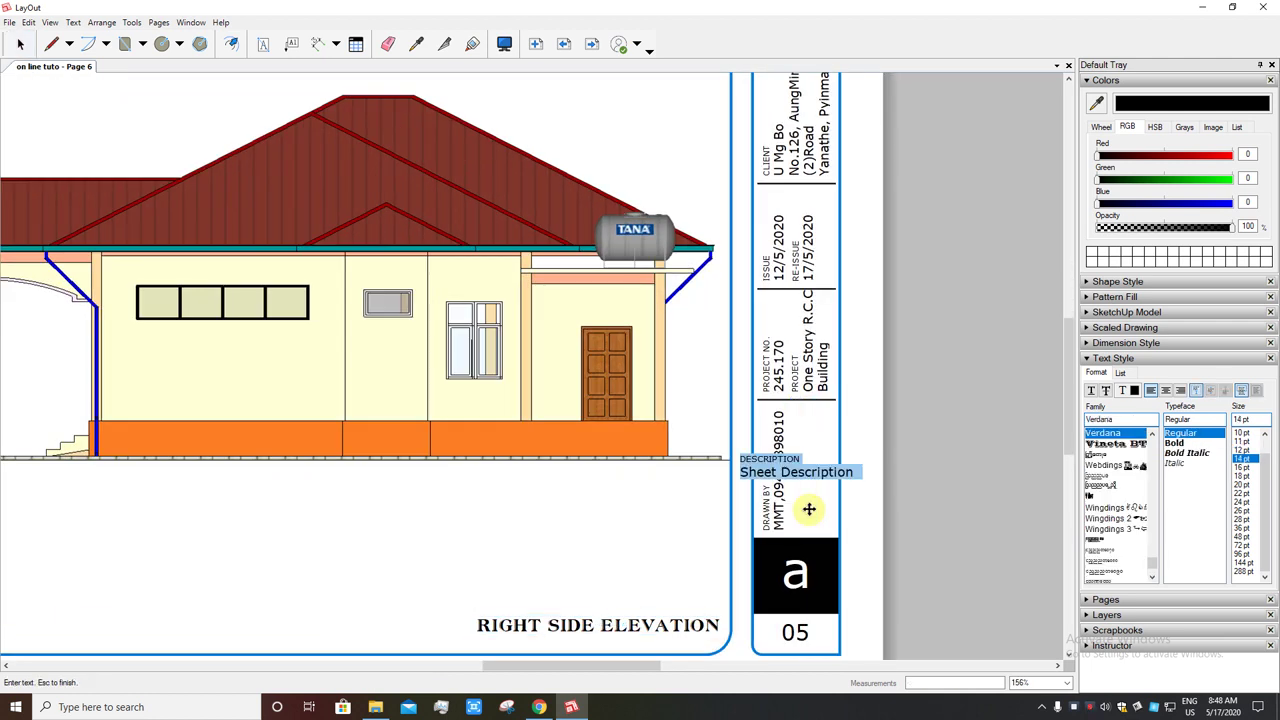
pyautogui.moveTo(741, 471); pyautogui.dragTo(861, 475)
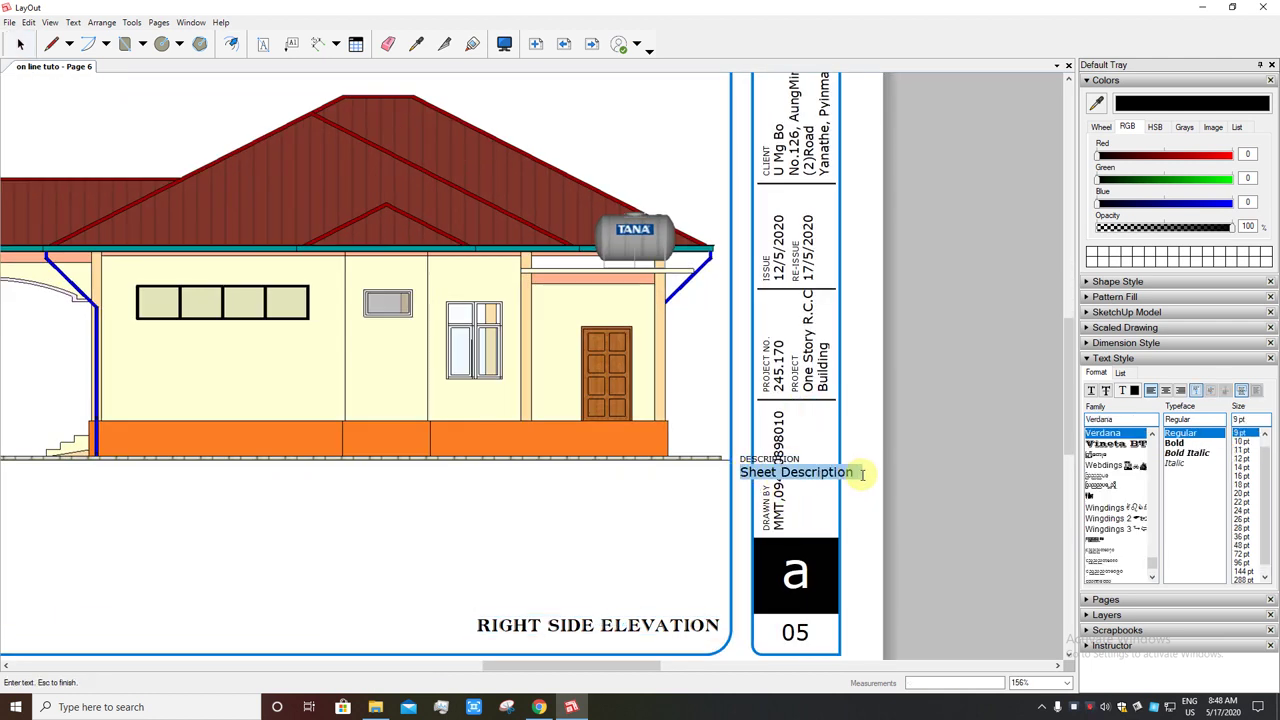
pyautogui.write('Right Side Elevation')
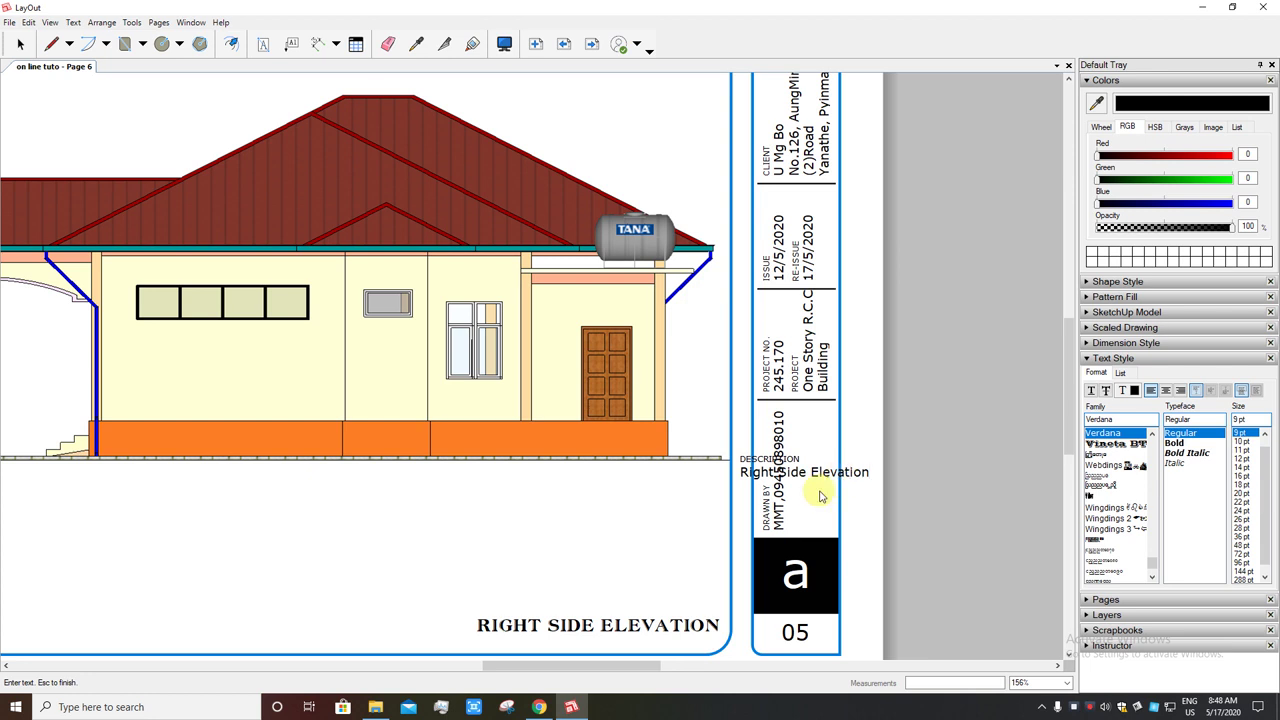
pyautogui.press('Escape')
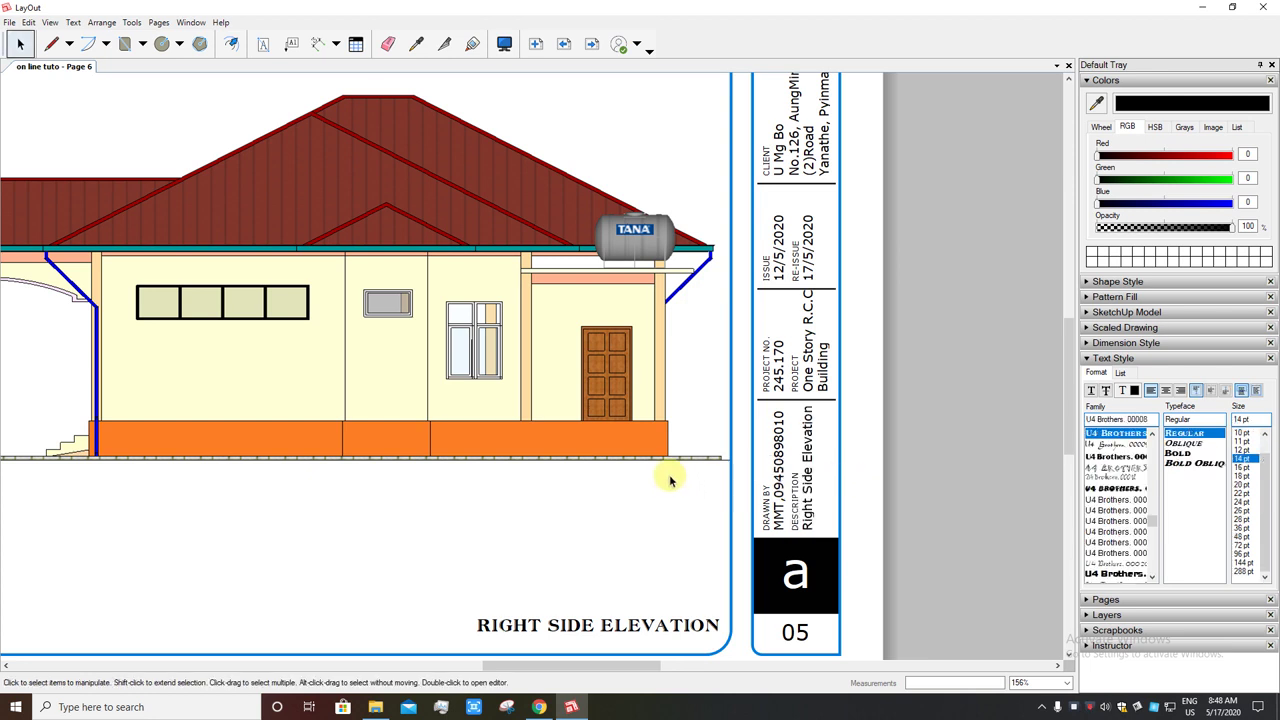
pyautogui.scroll(-3, 673, 481)
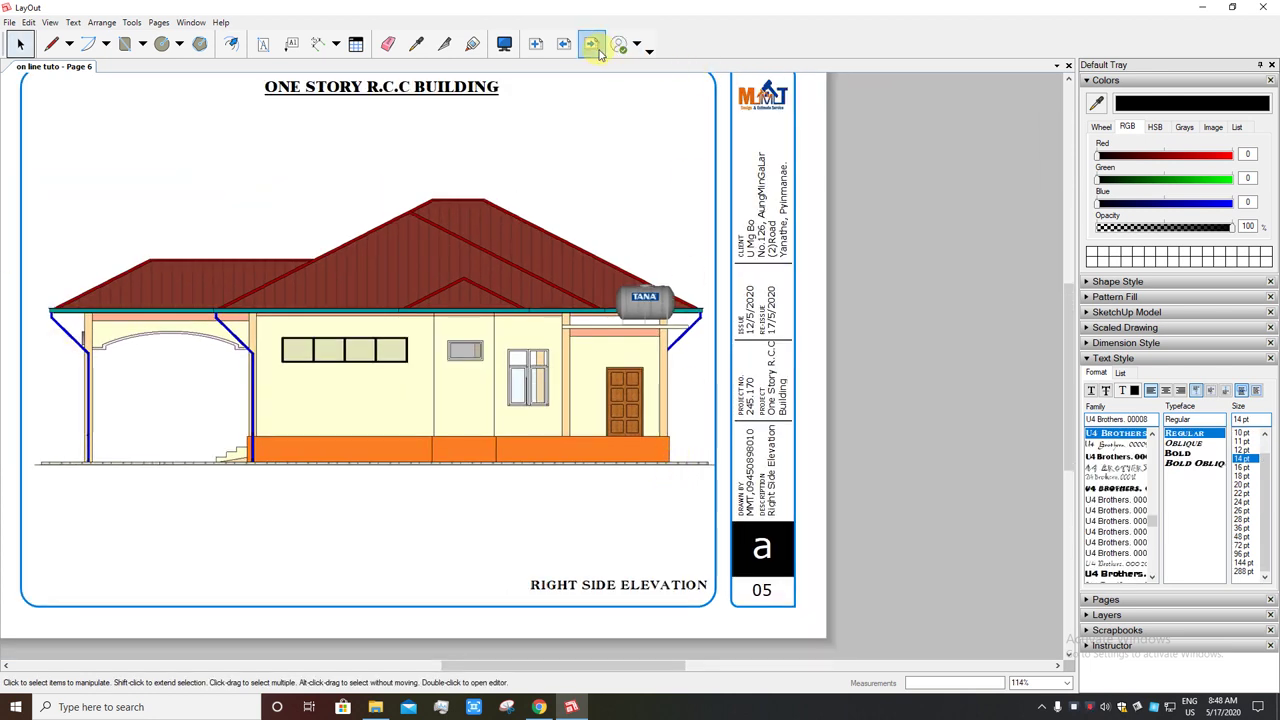
# On page 7, retype the FRONT ELEVATION caption as TOP VIEW.
pyautogui.click(591, 44)
pyautogui.scroll(-1, 617, 451)
pyautogui.doubleClick(586, 549)
pyautogui.moveTo(586, 549); pyautogui.dragTo(671, 546)
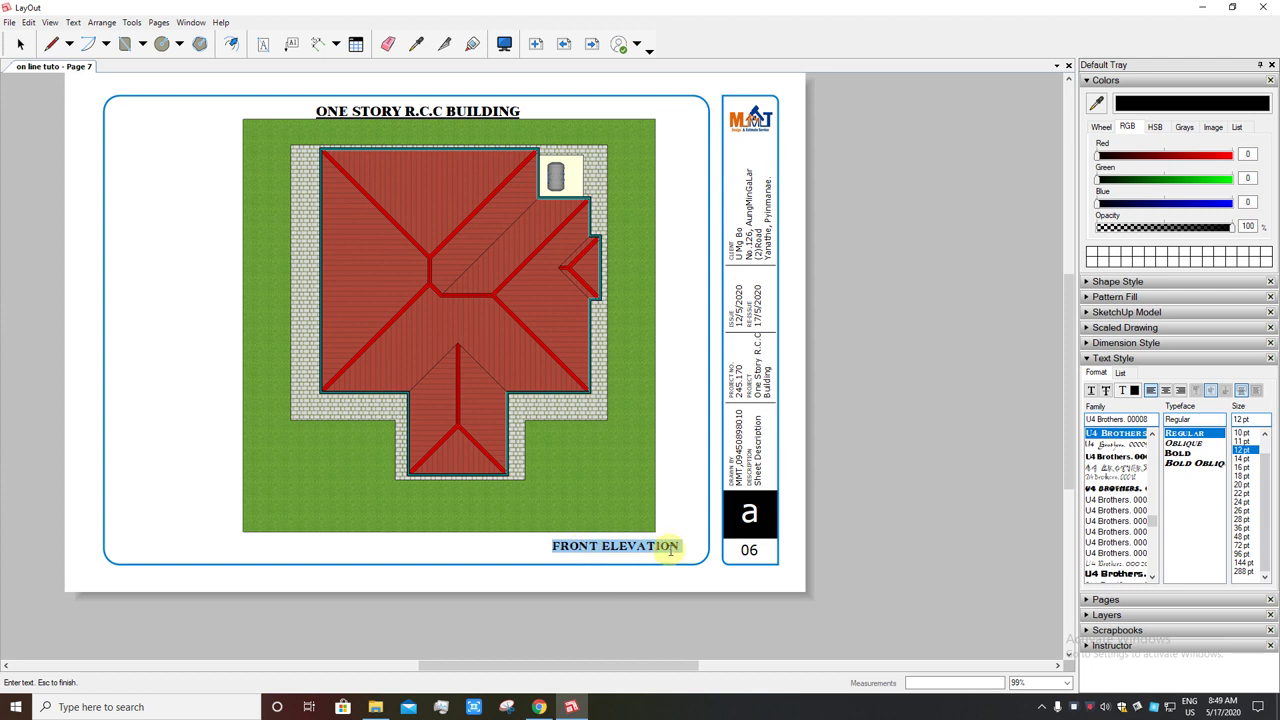
pyautogui.write('TOP VIEW')
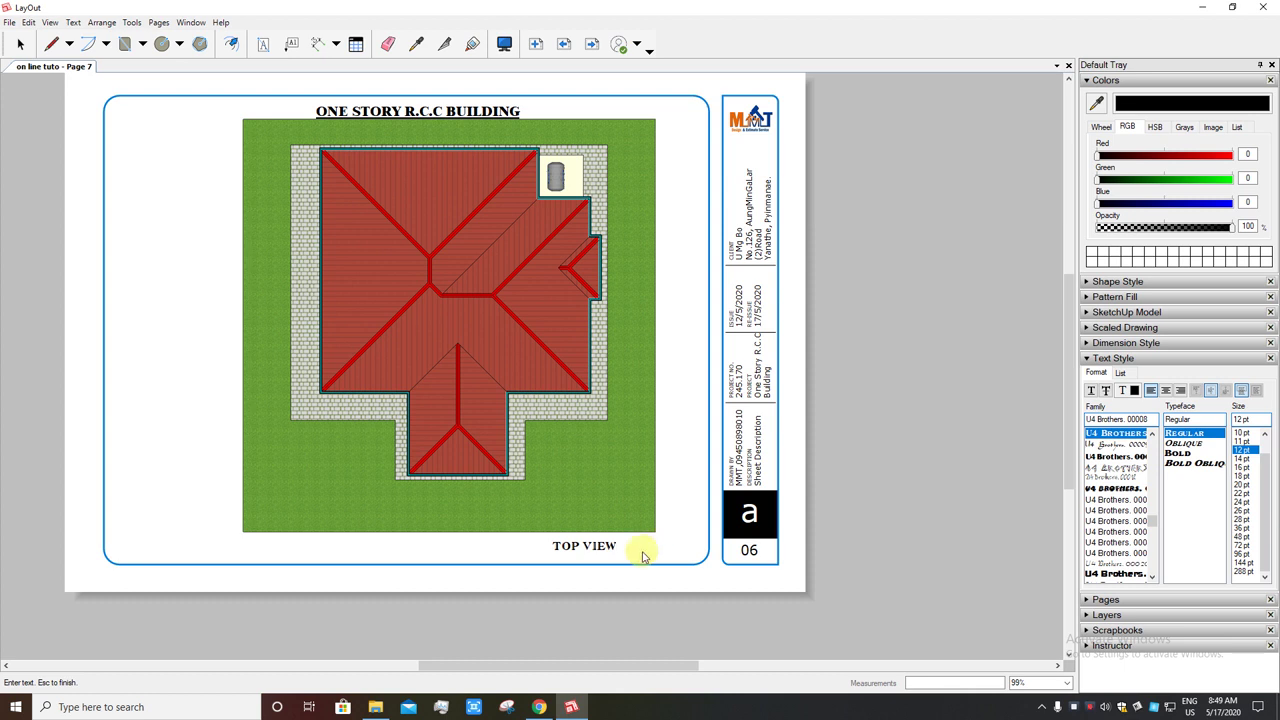
pyautogui.press('Escape')
# Replace the title block's Sheet Description text with Top View.
pyautogui.scroll(-1, 530, 495)
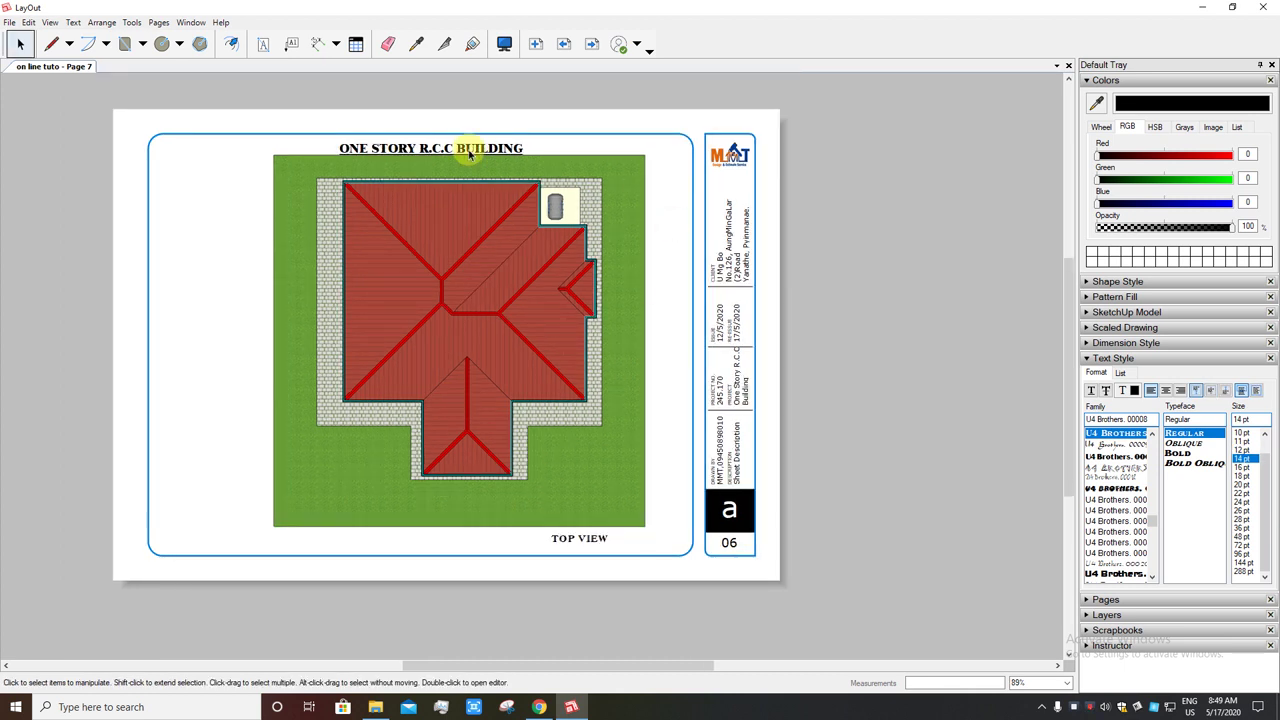
pyautogui.scroll(3, 467, 148)
pyautogui.click(467, 147)
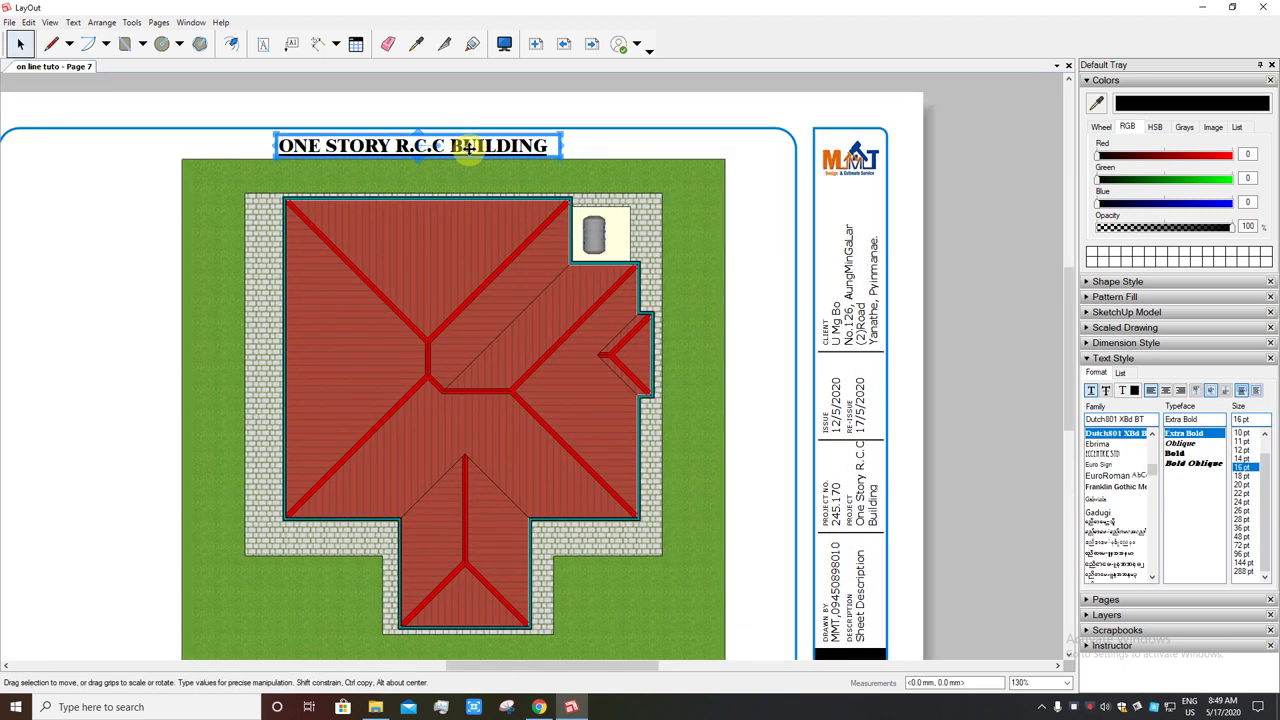
pyautogui.scroll(-4, 897, 251)
pyautogui.click(900, 262)
pyautogui.scroll(2, 748, 507)
pyautogui.scroll(2, 748, 507)
pyautogui.doubleClick(735, 460)
pyautogui.tripleClick(750, 452)
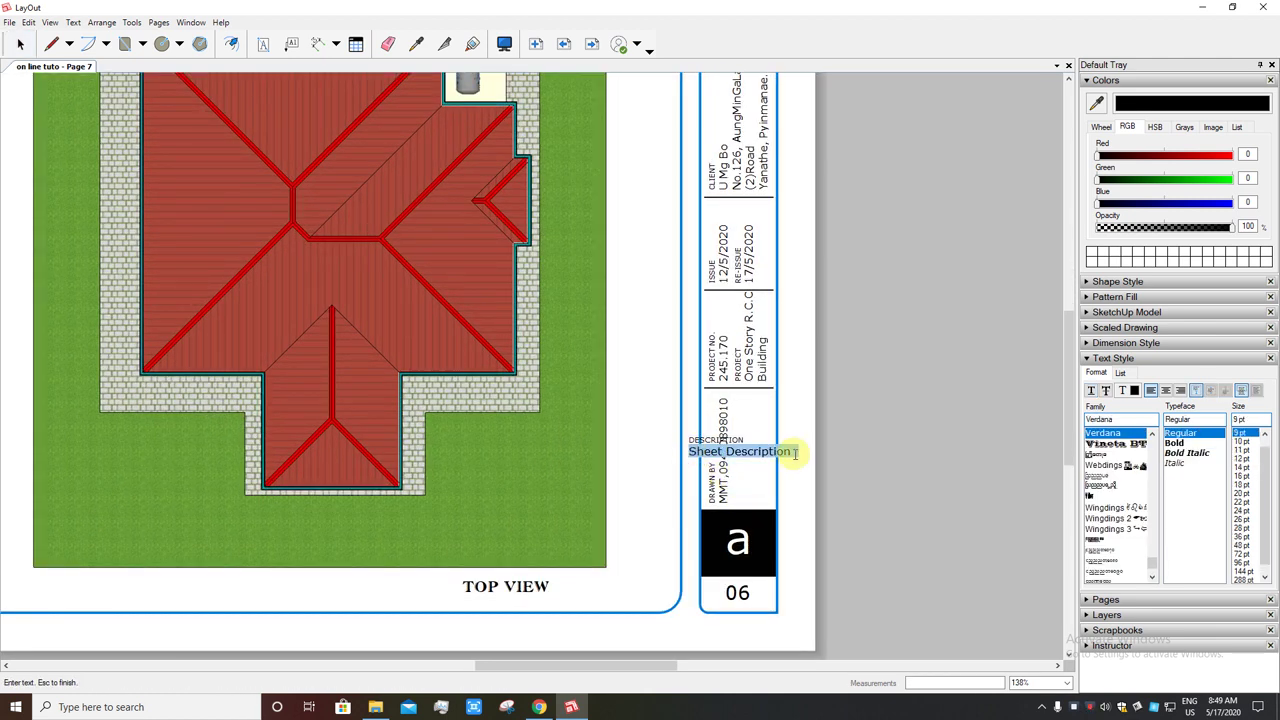
pyautogui.write('tO')
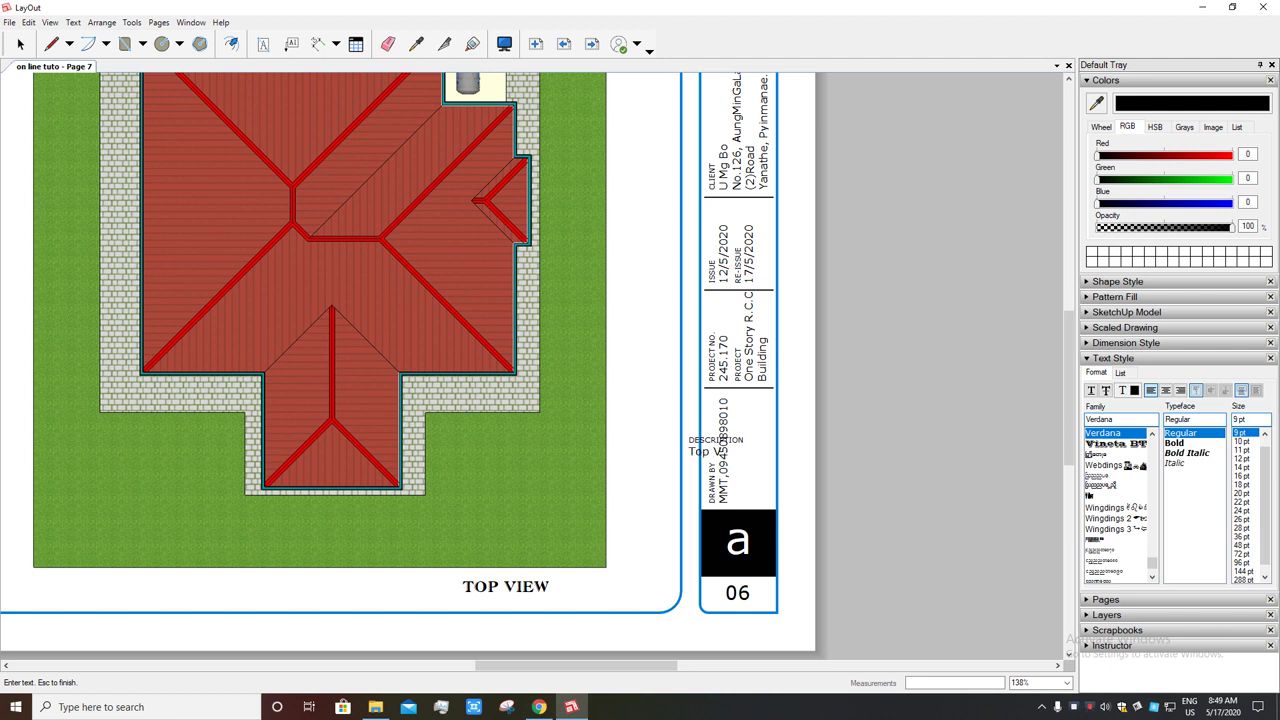
pyautogui.press('Escape')
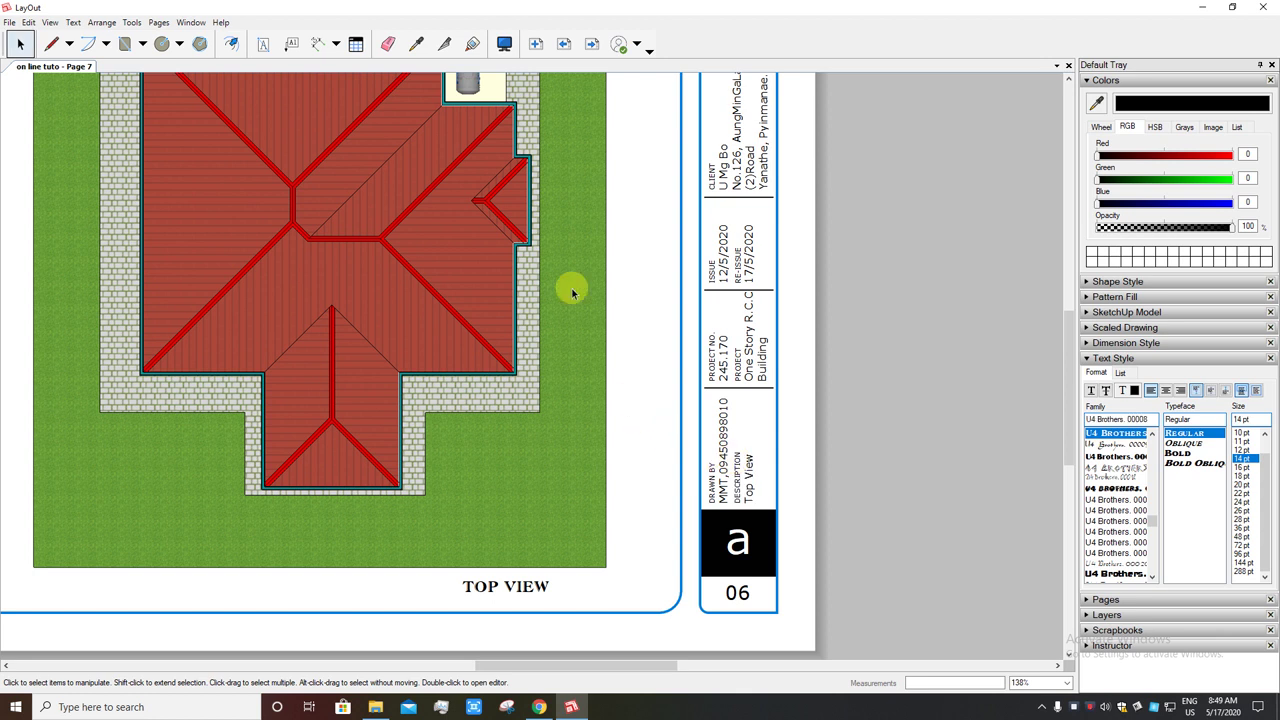
pyautogui.click(591, 43)
# Retype page 8's caption as FLOOR PLAN and shift it right toward the frame corner.
pyautogui.scroll(-2, 606, 531)
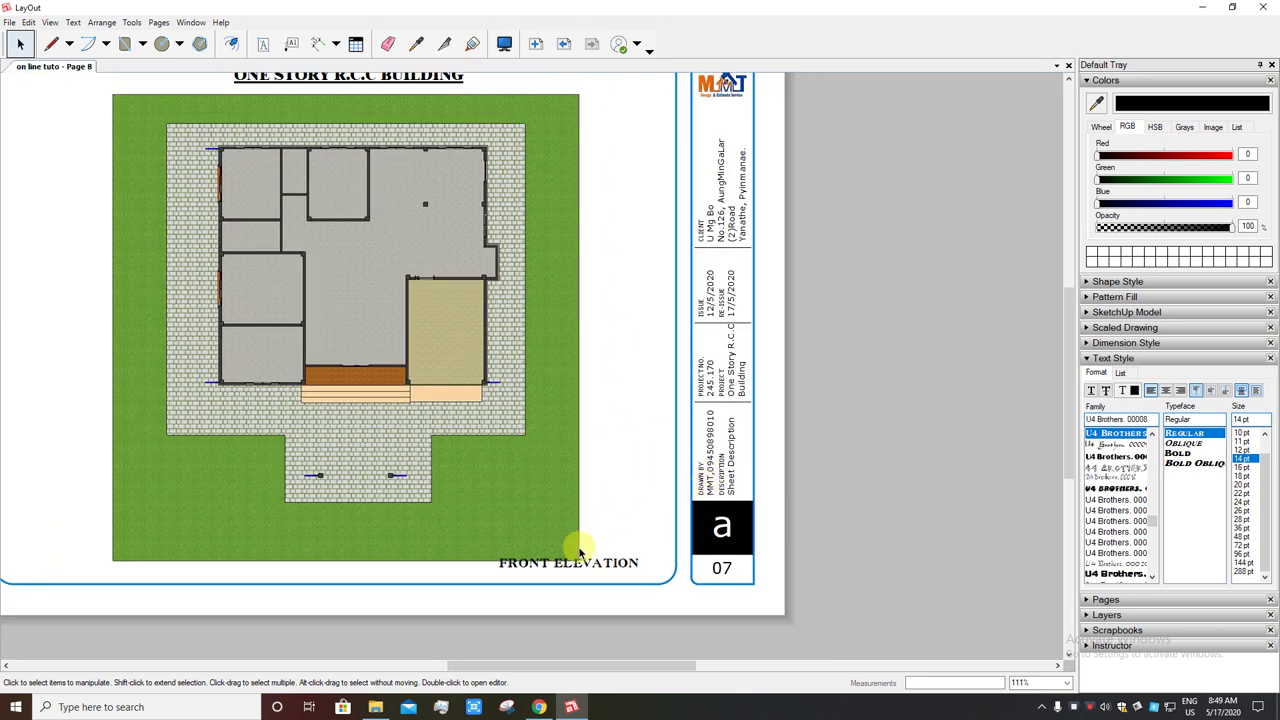
pyautogui.scroll(2, 586, 563)
pyautogui.click(583, 567)
pyautogui.doubleClick(584, 567)
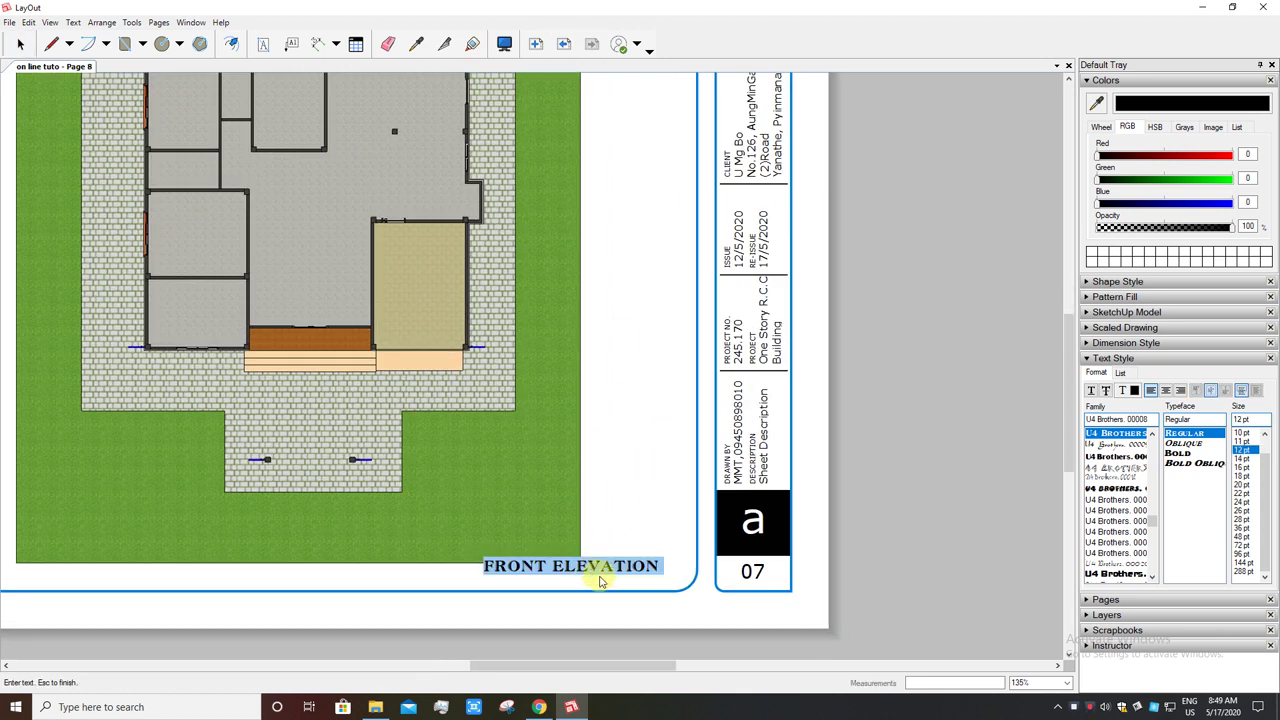
pyautogui.write('FLOOR PLAN')
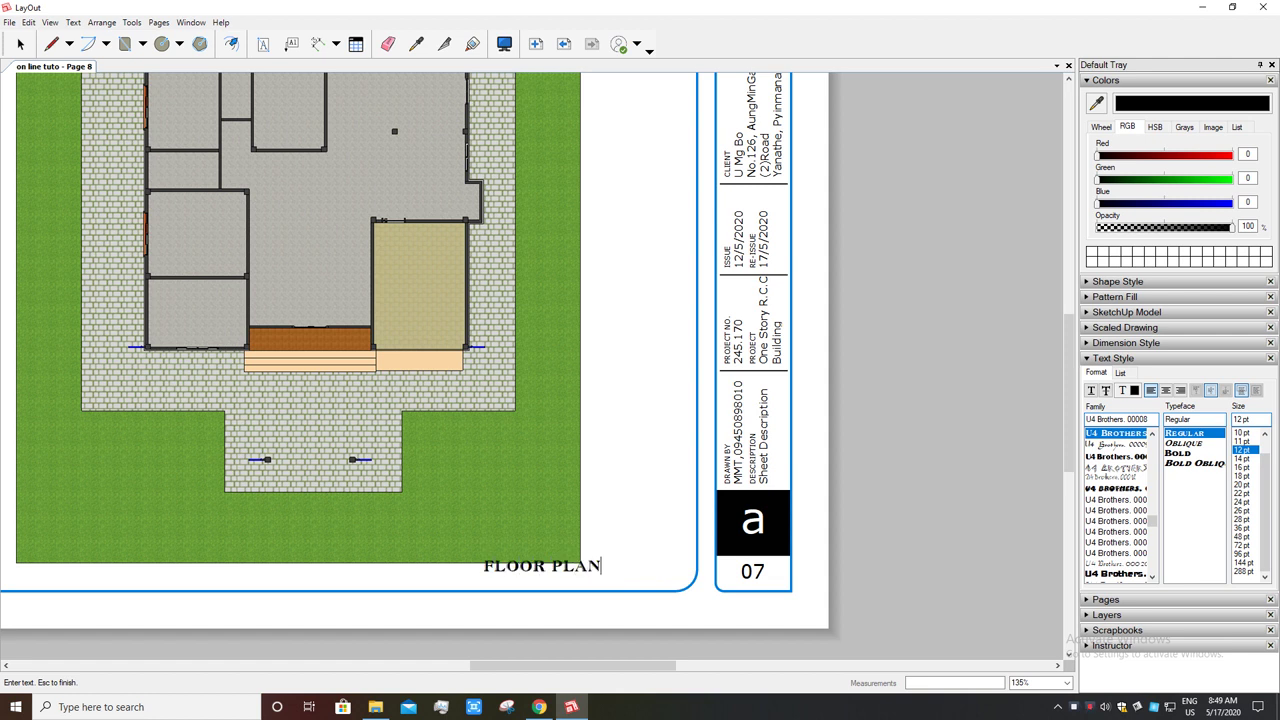
pyautogui.press('Escape')
pyautogui.click(490, 565)
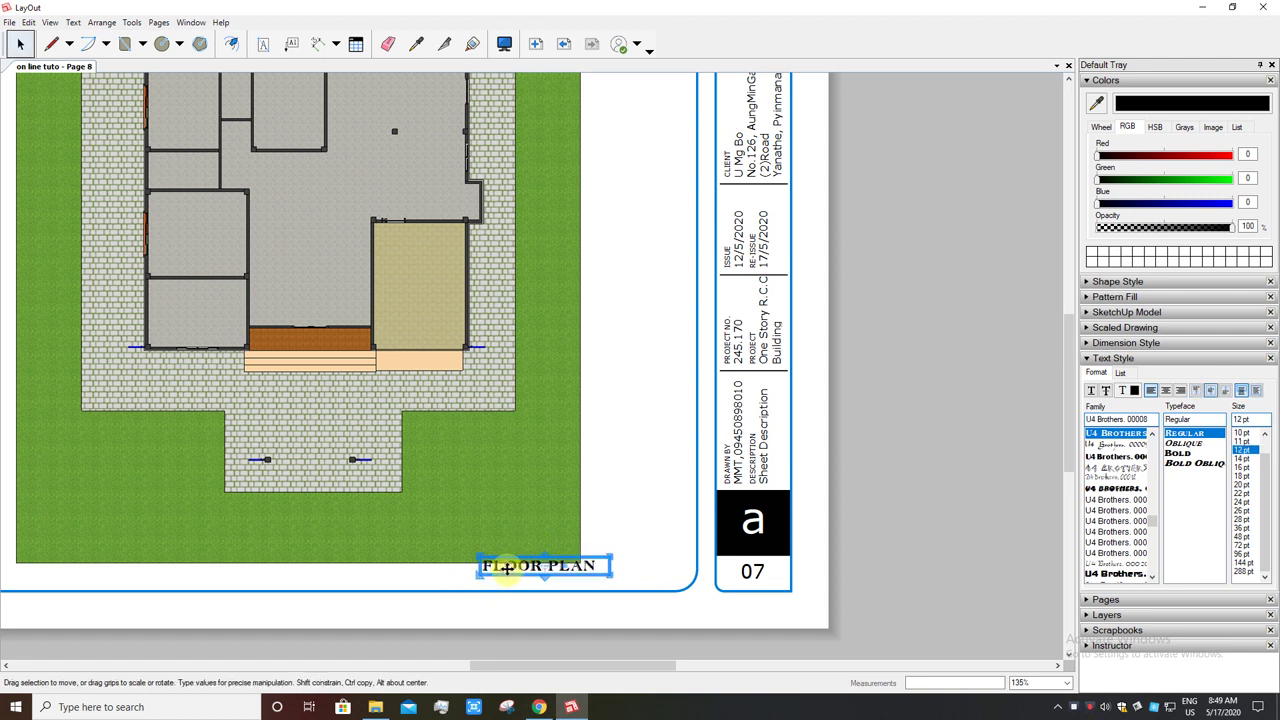
pyautogui.moveTo(508, 567); pyautogui.dragTo(594, 572)
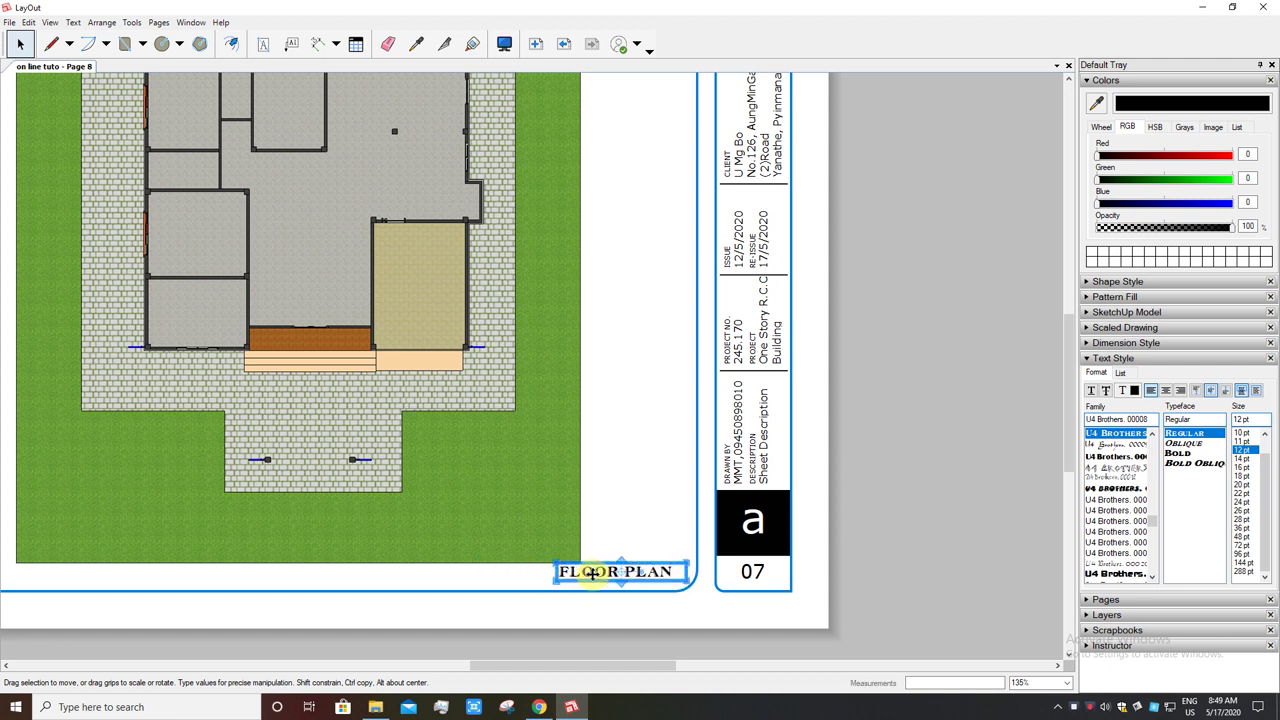
# Replace the title block's Sheet Description text with Floor Plan.
pyautogui.doubleClick(755, 462)
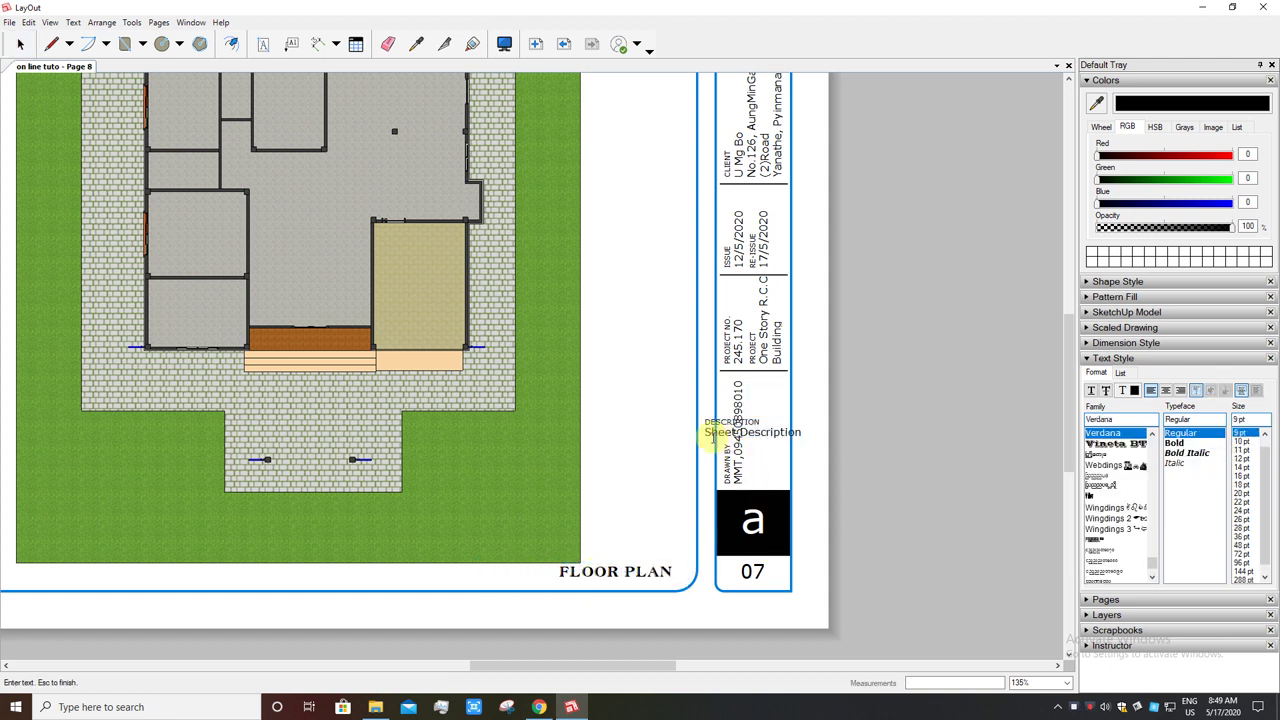
pyautogui.moveTo(705, 435); pyautogui.dragTo(806, 437)
pyautogui.write('f')
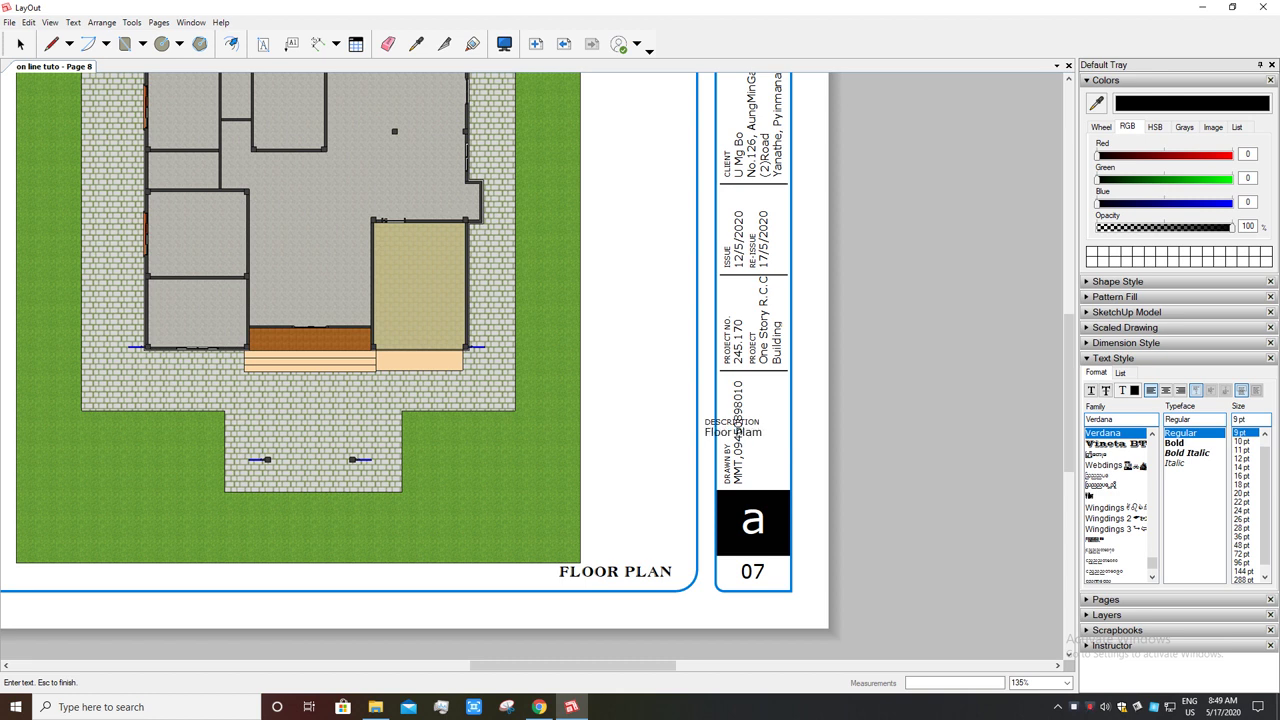
pyautogui.click(654, 475)
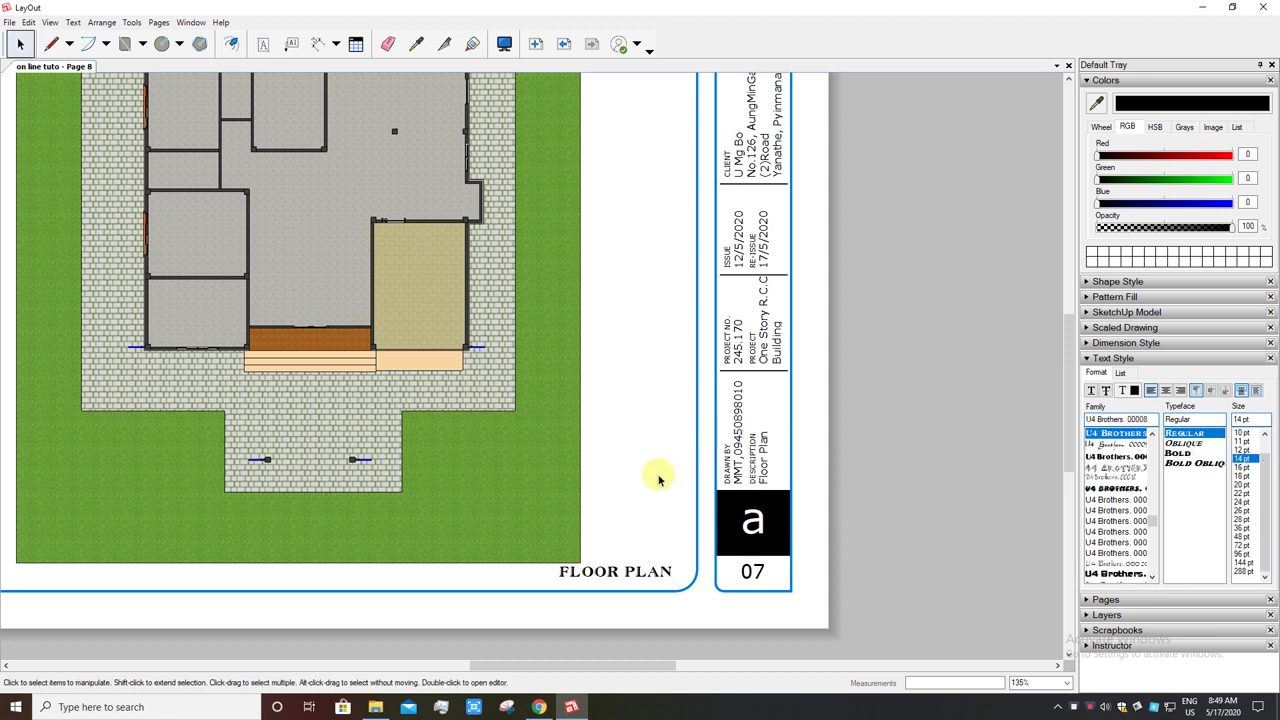
pyautogui.scroll(-3, 654, 460)
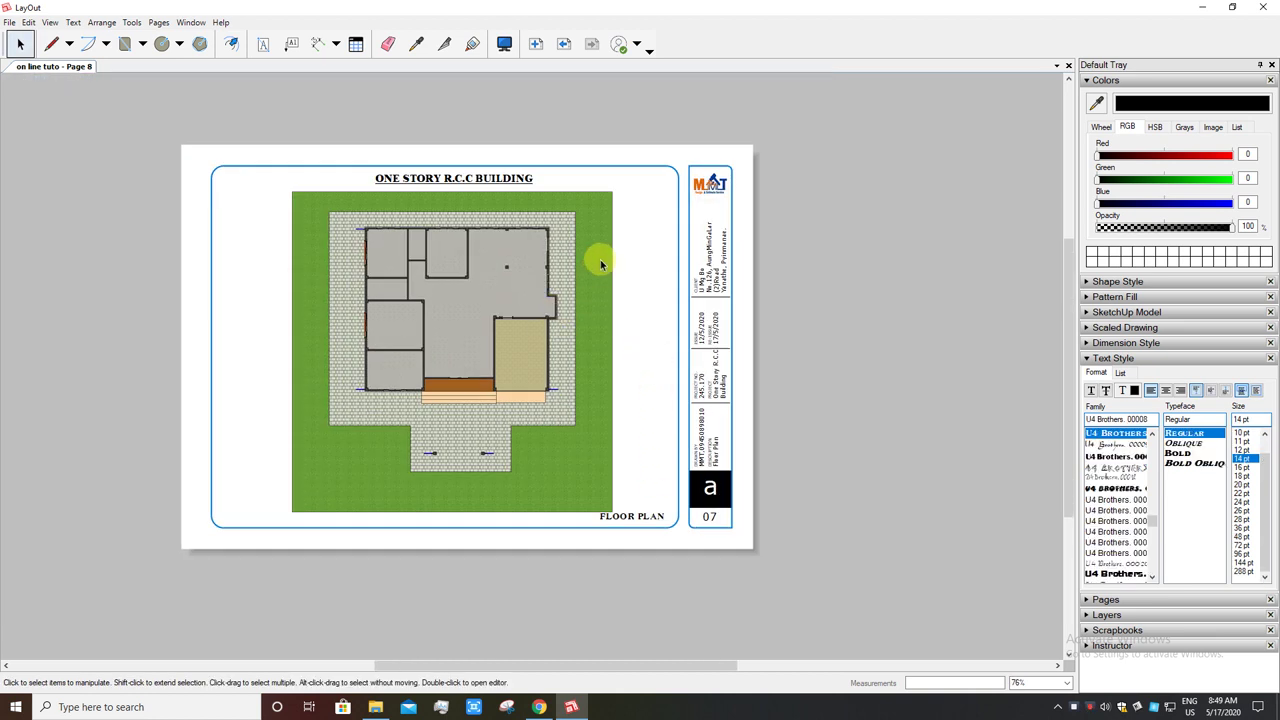
# On page 3, select the sheet frame, ONE STORY R.C.C BUILDING title and FRONT ELEVATION caption.
pyautogui.click(564, 46)
pyautogui.click(564, 46)
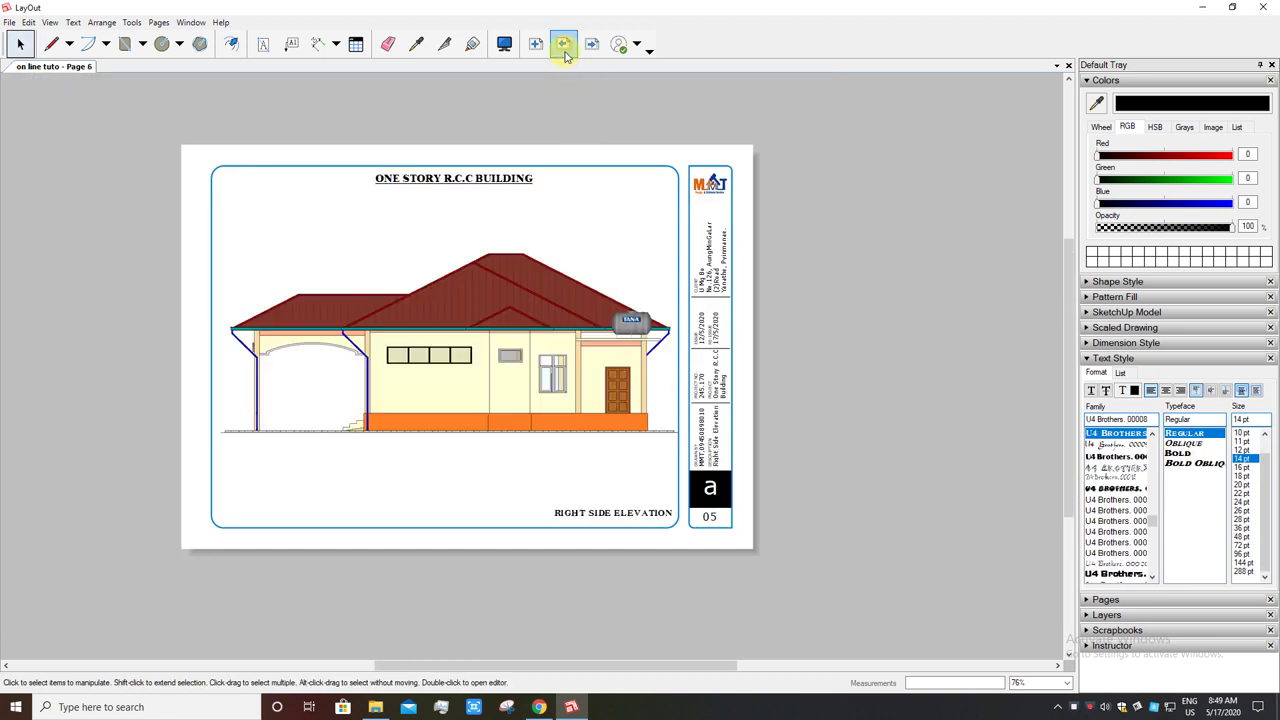
pyautogui.click(564, 46)
pyautogui.click(564, 46)
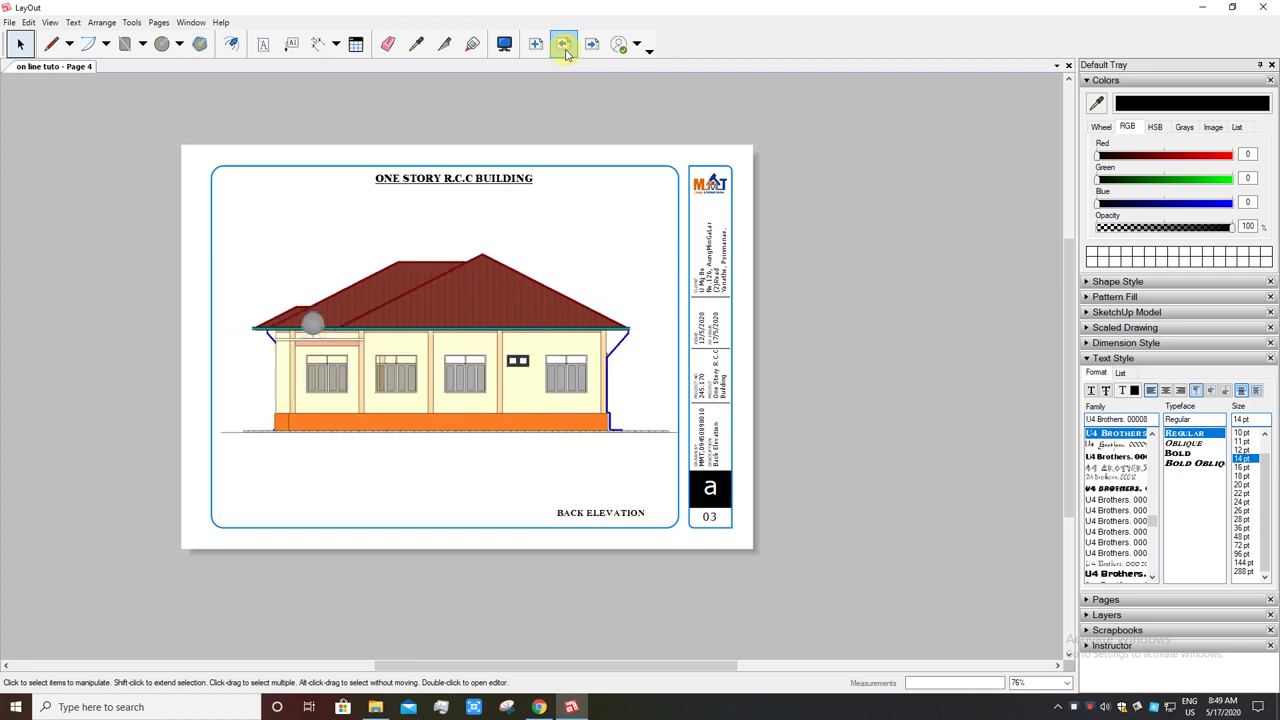
pyautogui.click(564, 46)
pyautogui.click(564, 46)
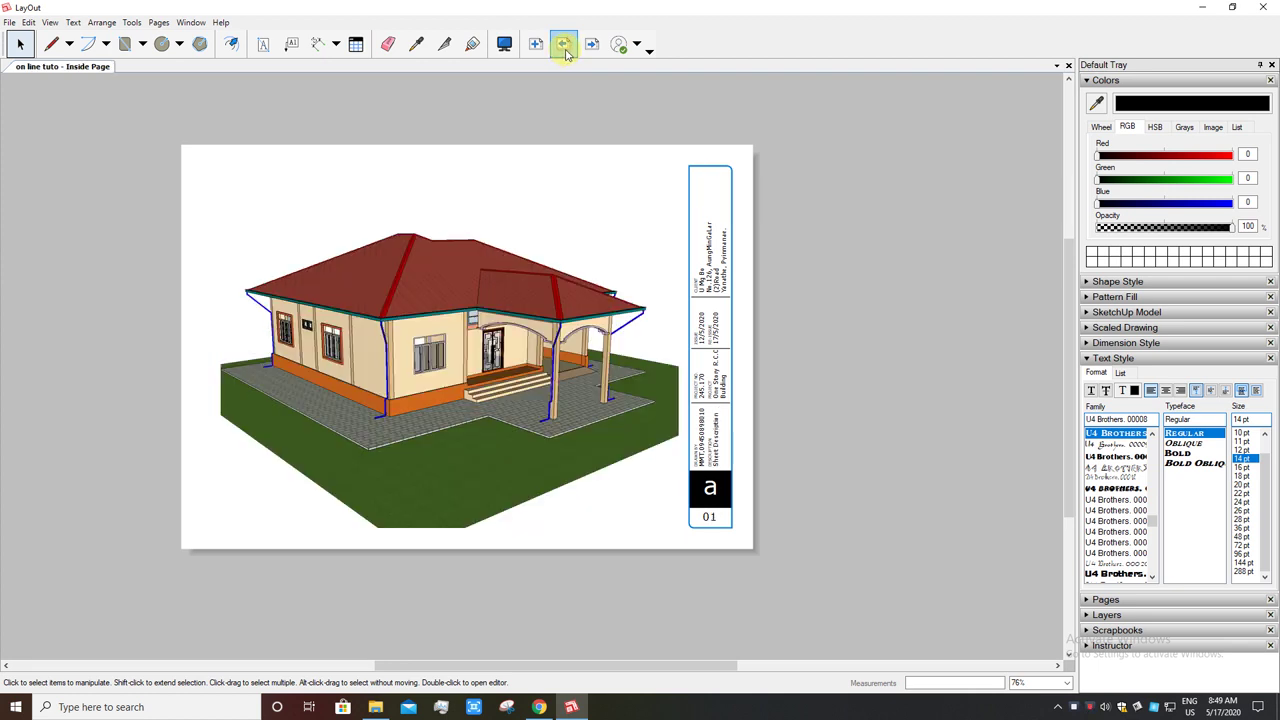
pyautogui.click(590, 48)
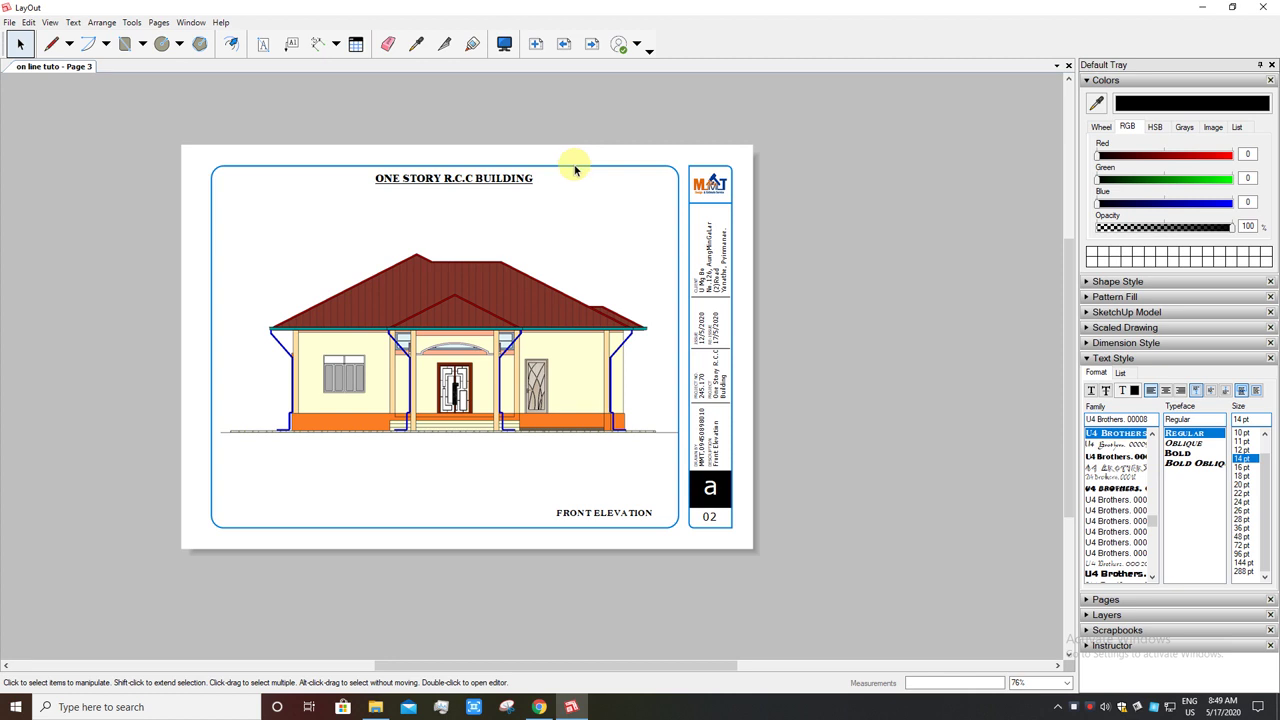
pyautogui.click(568, 176)
pyautogui.keyDown('shift'); pyautogui.click(497, 189); pyautogui.keyUp('shift')
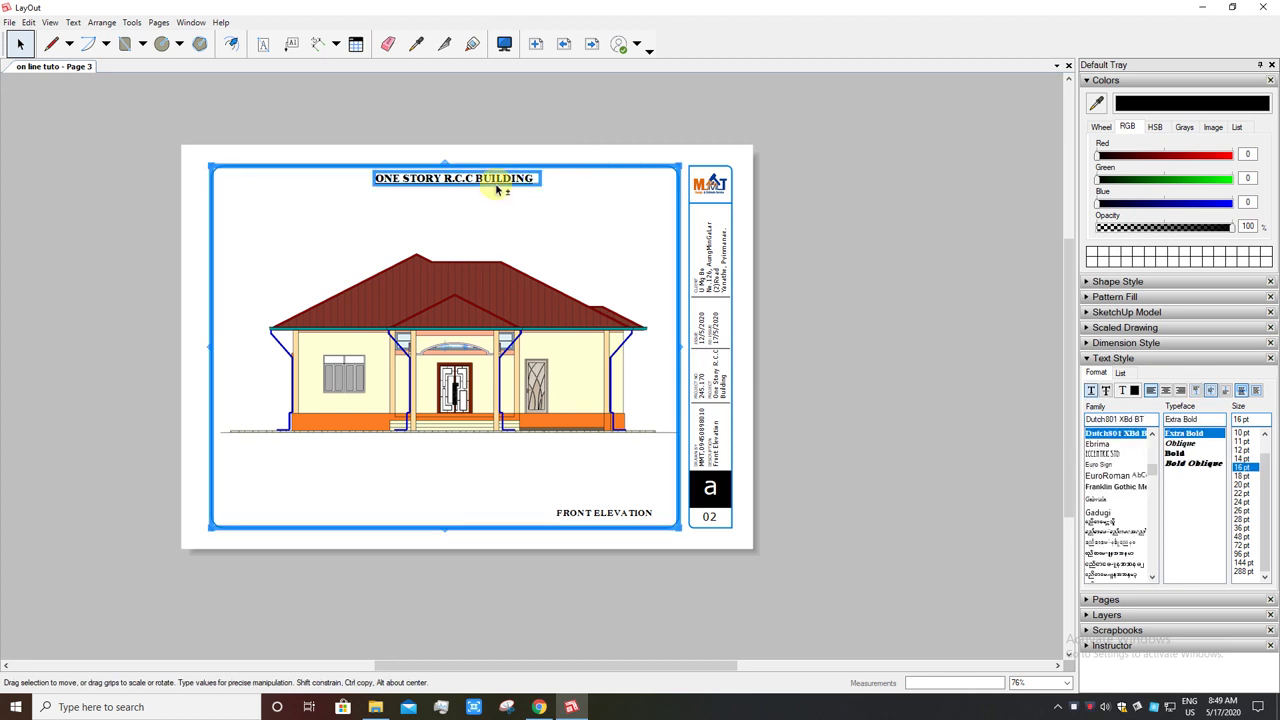
pyautogui.keyDown('shift'); pyautogui.click(600, 516); pyautogui.keyUp('shift')
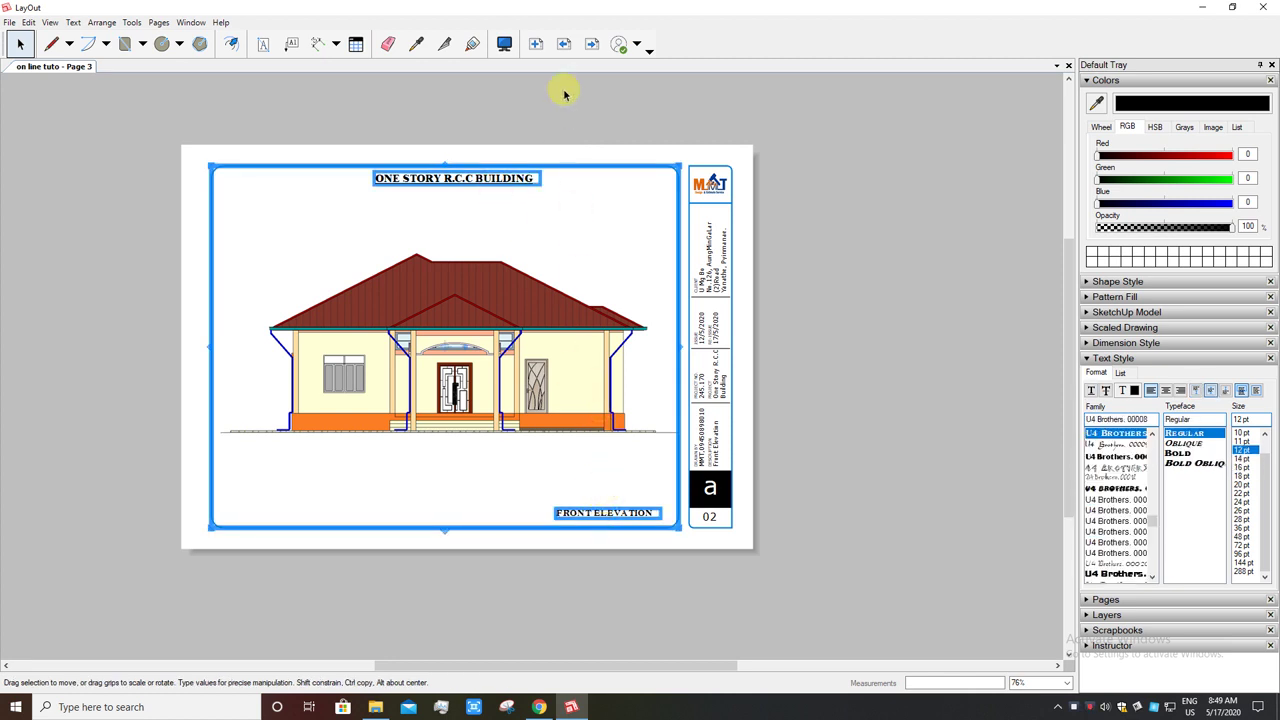
# Select the MMT logo in page 3's title block and bring it to the Inside Page.
pyautogui.click(567, 45)
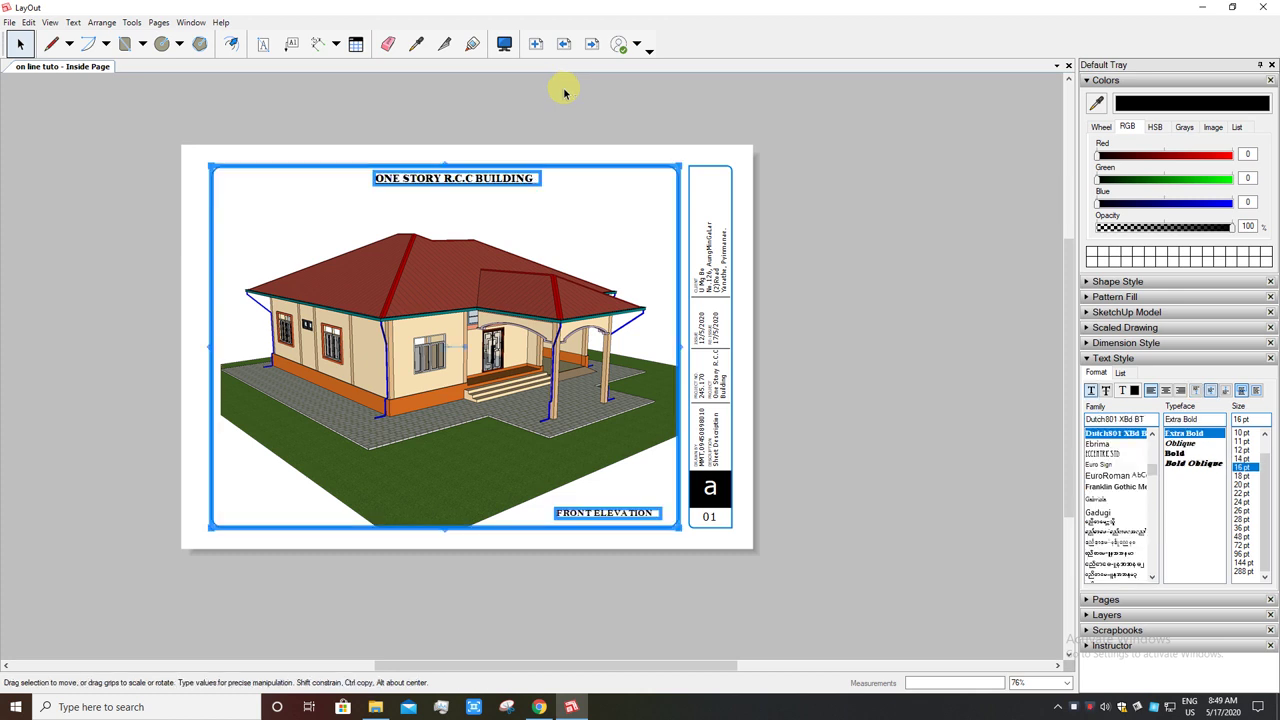
pyautogui.click(629, 124)
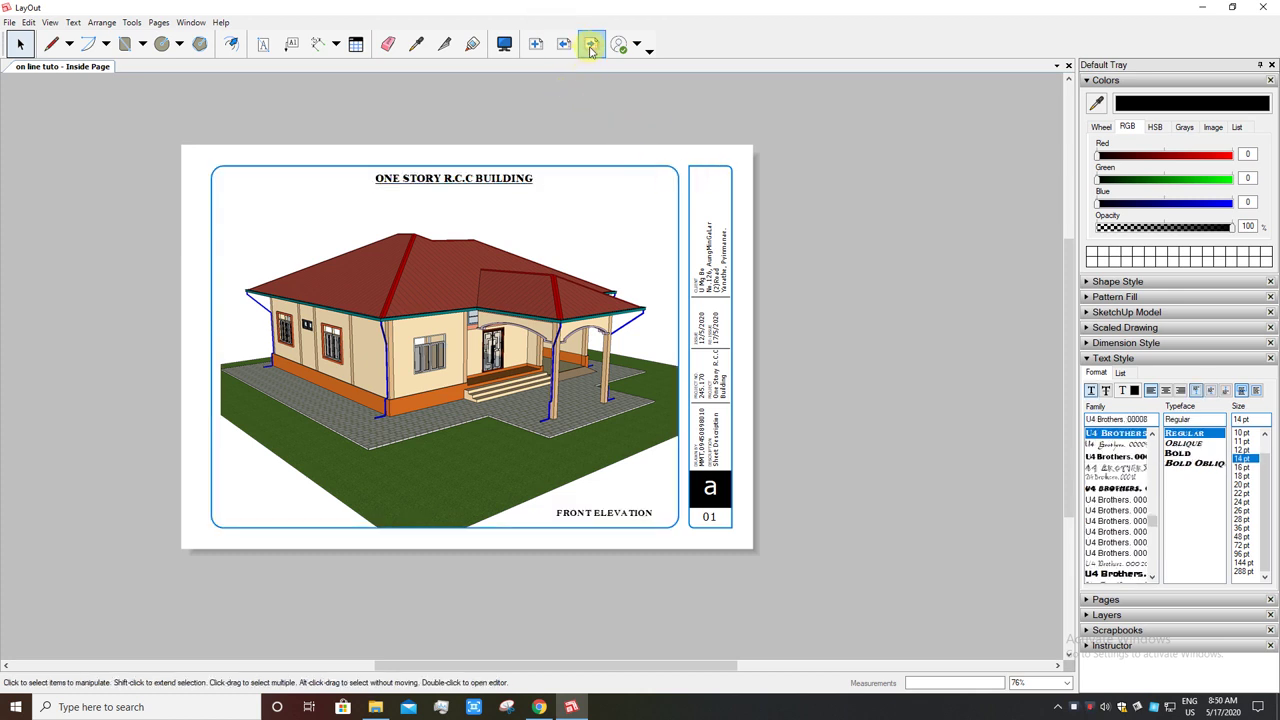
pyautogui.click(592, 44)
pyautogui.click(711, 192)
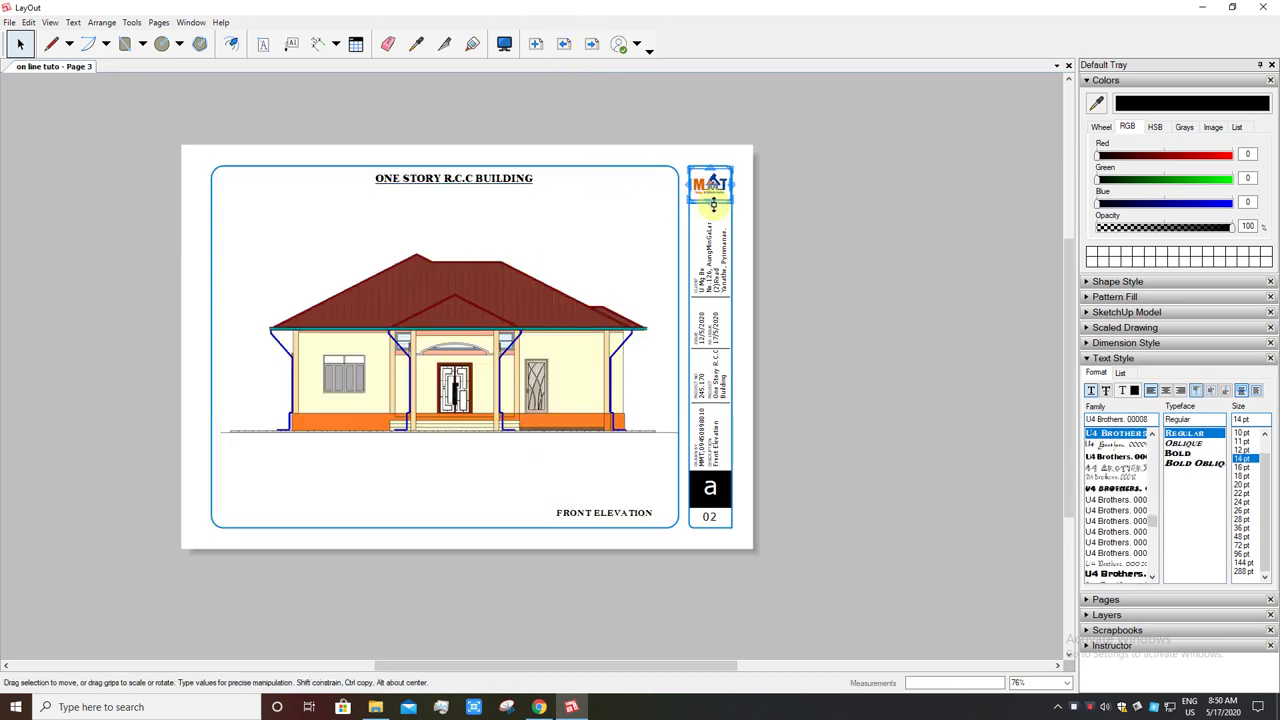
pyautogui.scroll(1, 713, 205)
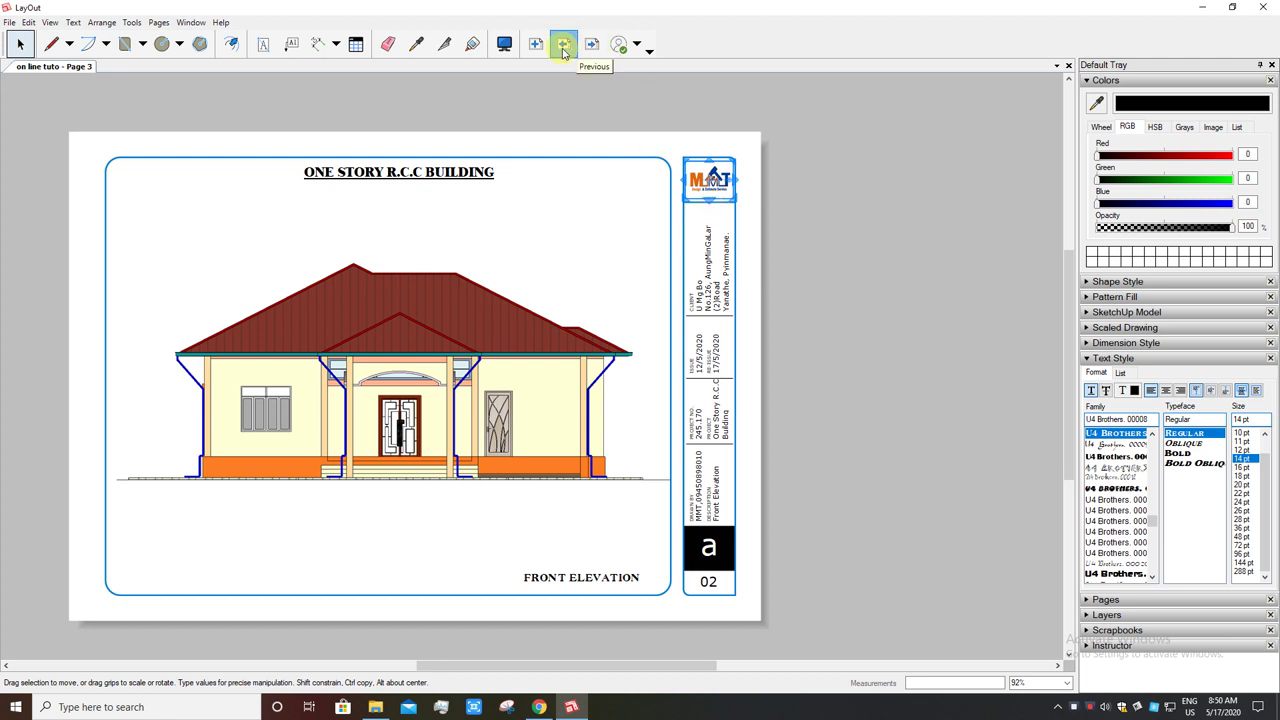
pyautogui.click(563, 44)
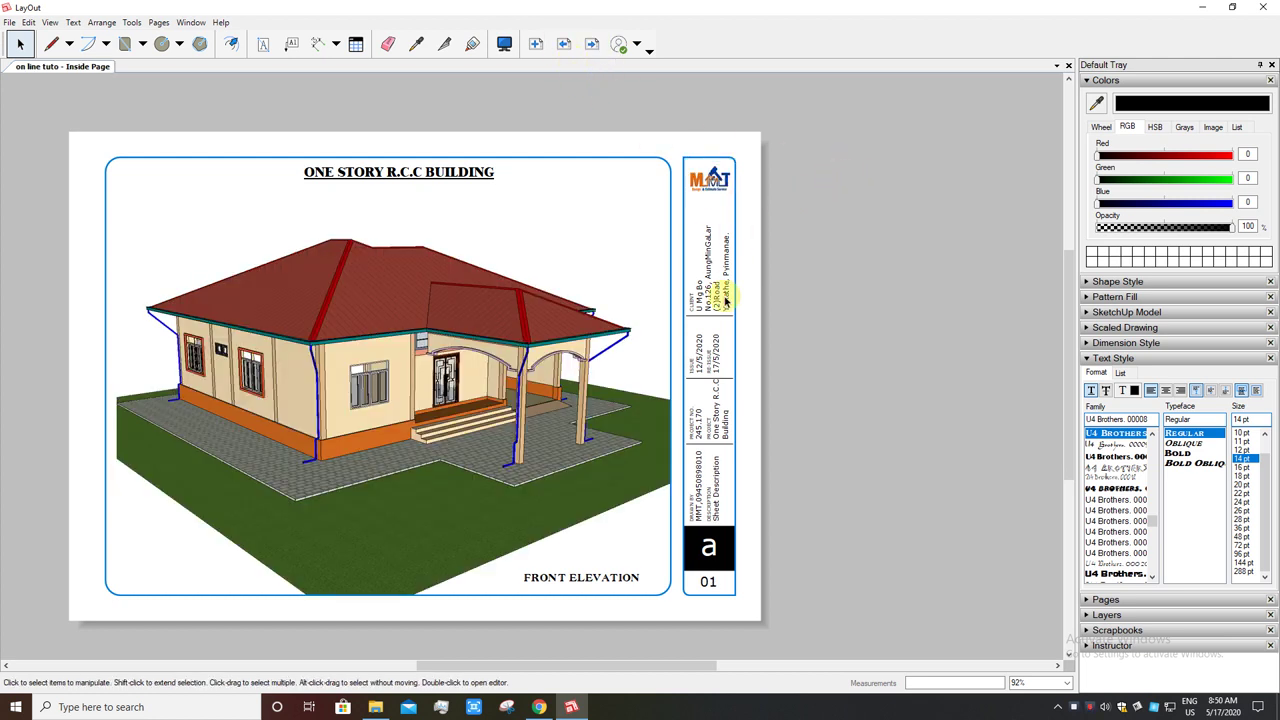
# Change the Inside Page caption to 3D ISO VIEW and nudge it slightly right.
pyautogui.scroll(-1, 726, 423)
pyautogui.scroll(-1, 726, 423)
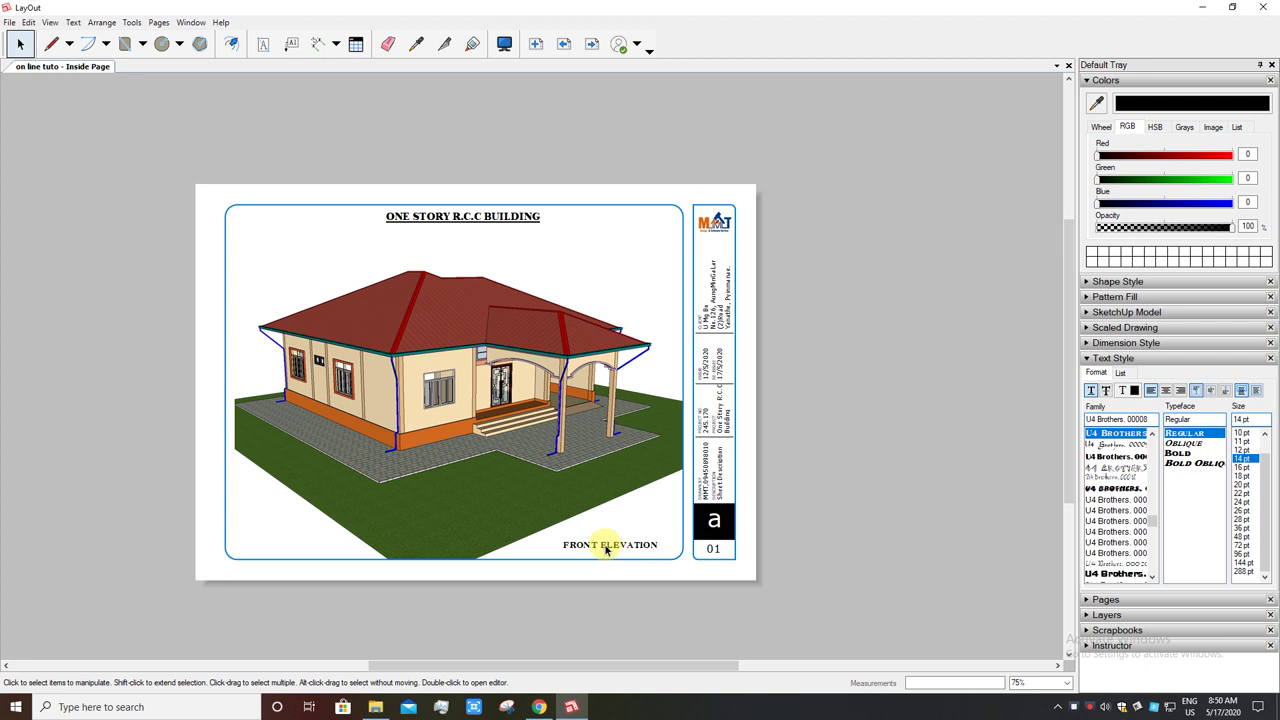
pyautogui.scroll(3, 605, 548)
pyautogui.doubleClick(560, 545)
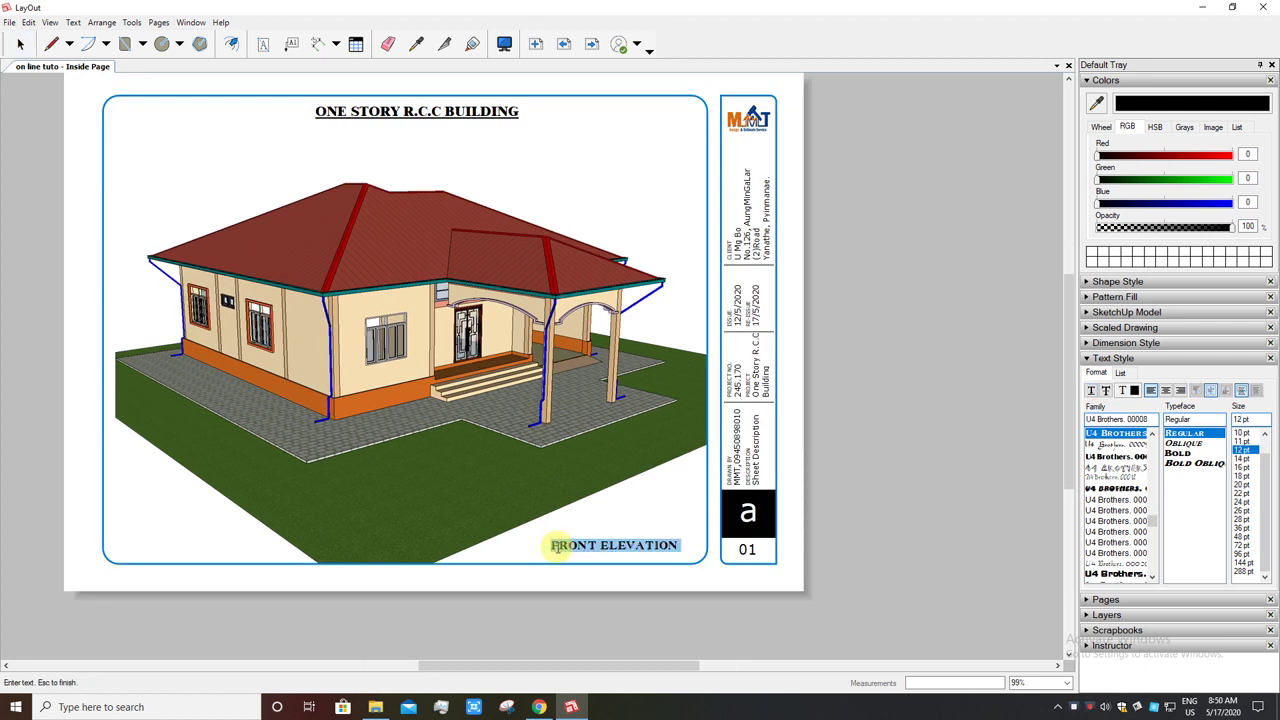
pyautogui.write('3D ISO VIEW')
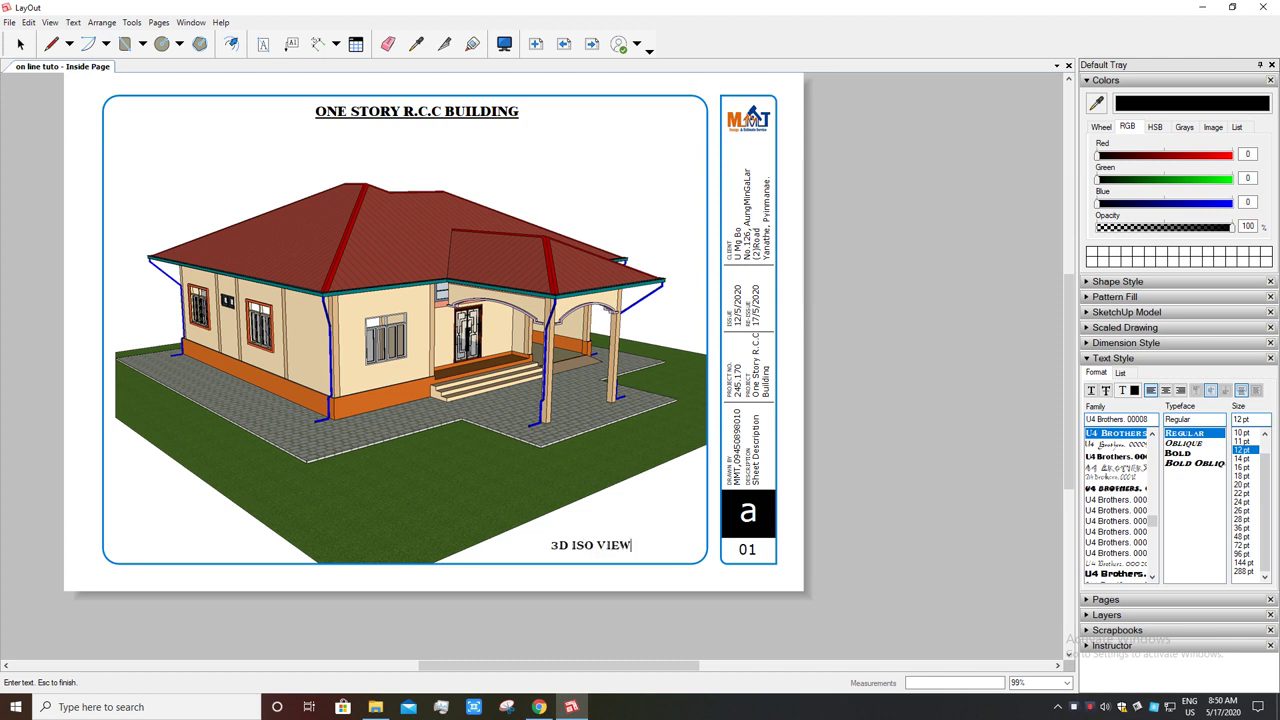
pyautogui.press('Escape')
pyautogui.scroll(1, 571, 586)
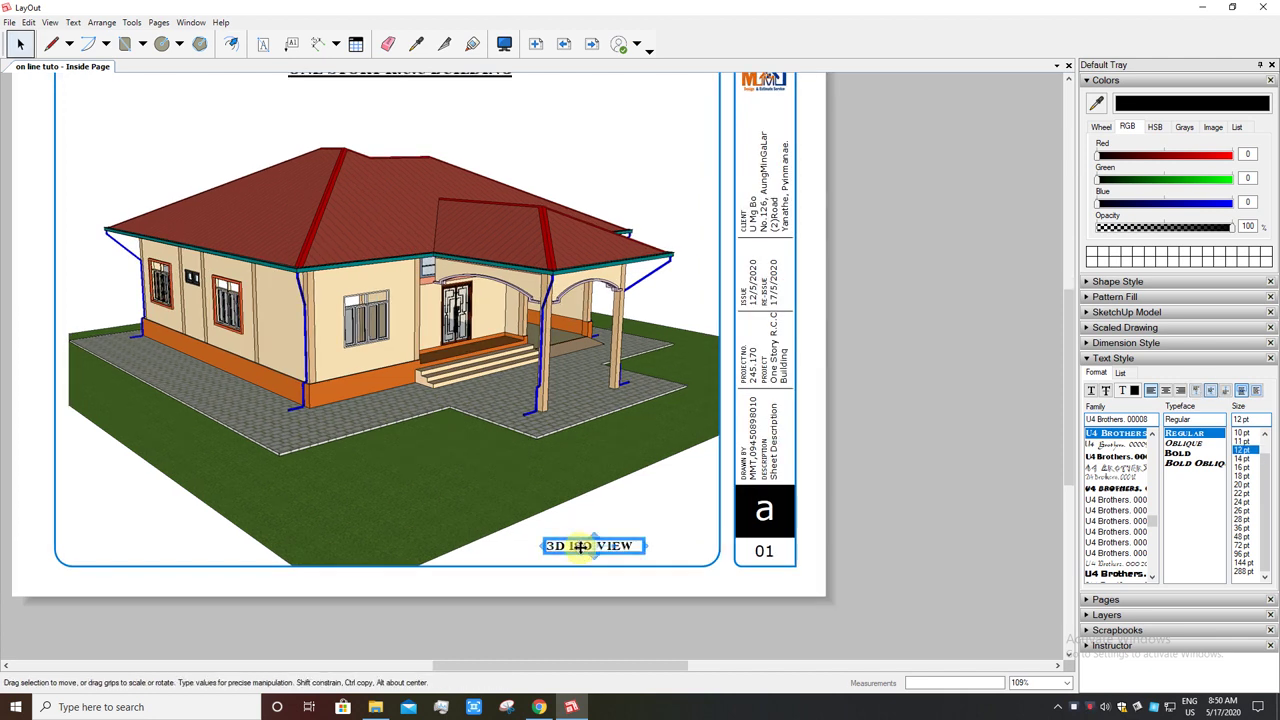
pyautogui.moveTo(582, 546); pyautogui.dragTo(593, 546)
pyautogui.press('Right')
pyautogui.press('Right')
pyautogui.press('Right')
pyautogui.press('Right')
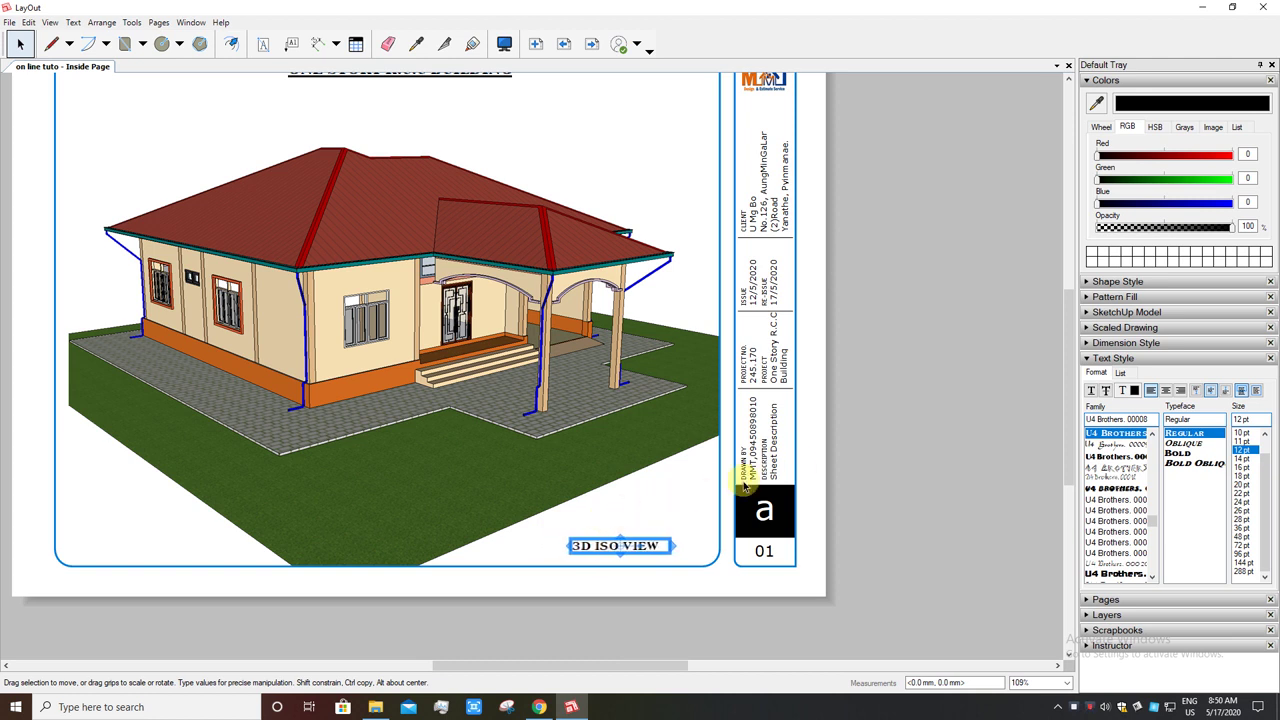
# Replace the title block's Sheet Description text with 3D ISO View.
pyautogui.click(760, 462)
pyautogui.doubleClick(745, 458)
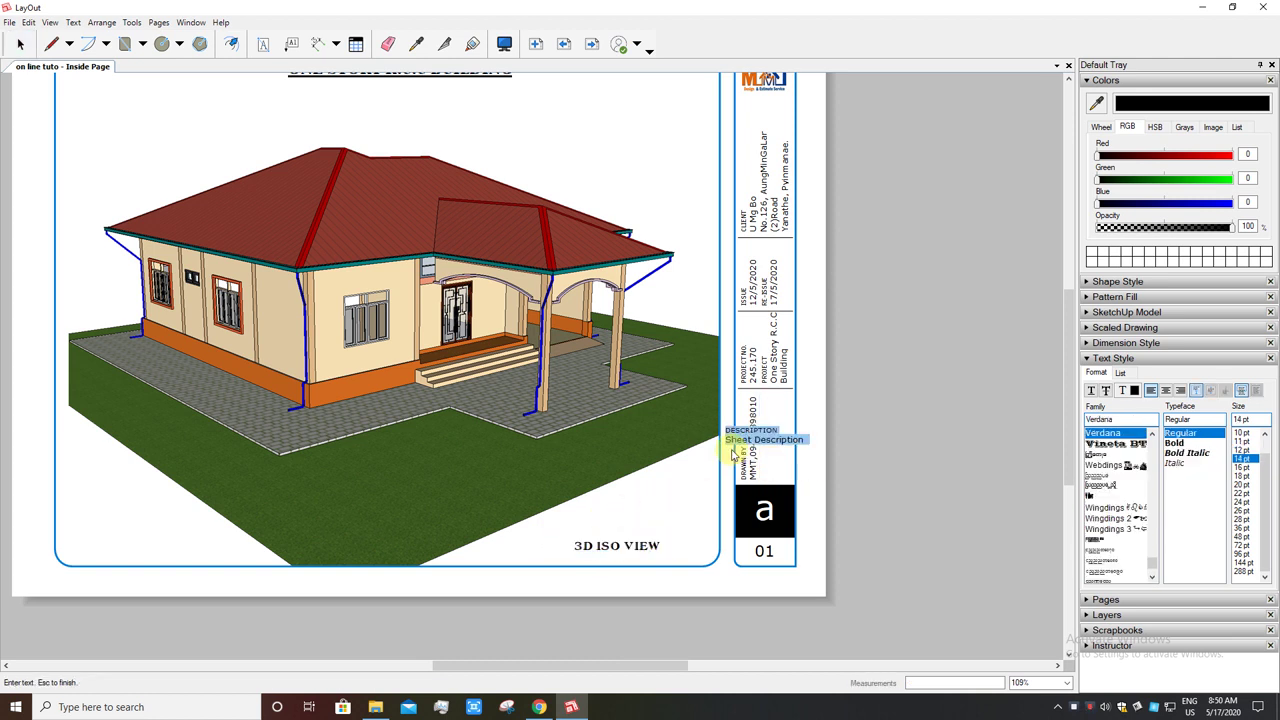
pyautogui.moveTo(727, 440); pyautogui.dragTo(800, 444)
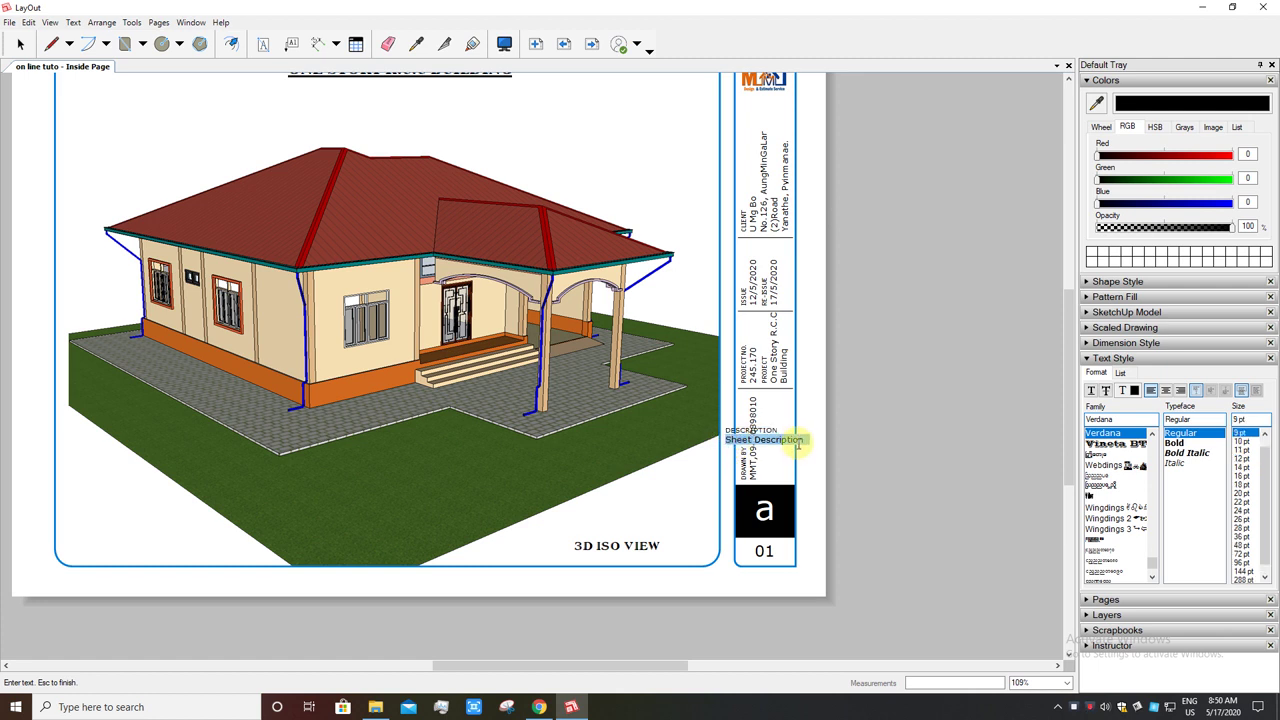
pyautogui.write('3D ISO View')
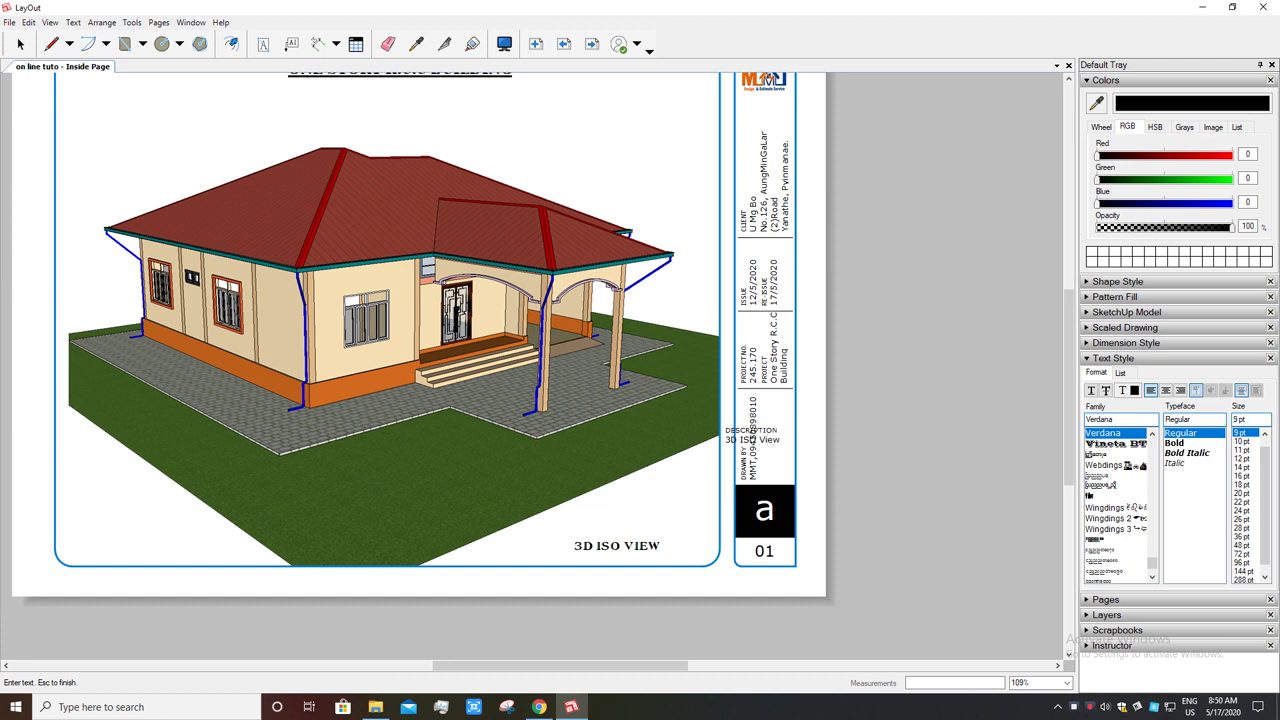
pyautogui.press('Escape')
pyautogui.scroll(-2, 838, 487)
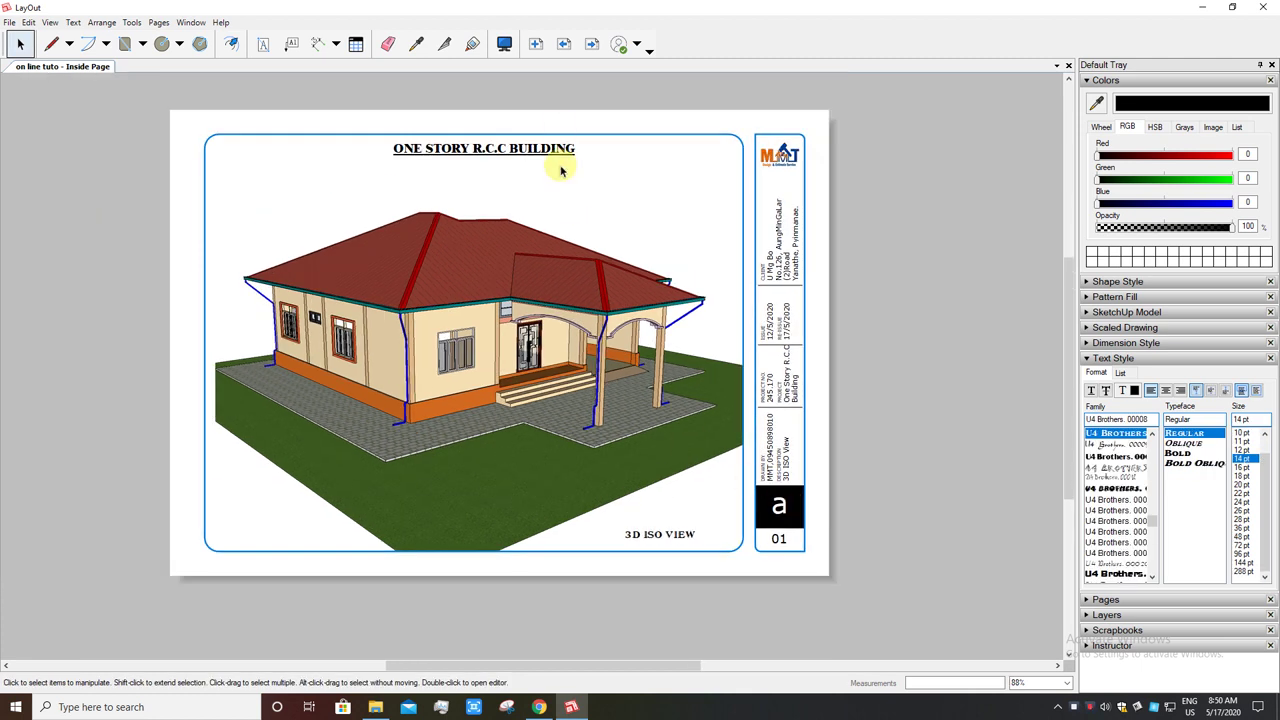
# Page forward through the elevation, top view and floor plan sheets.
pyautogui.scroll(-2, 565, 260)
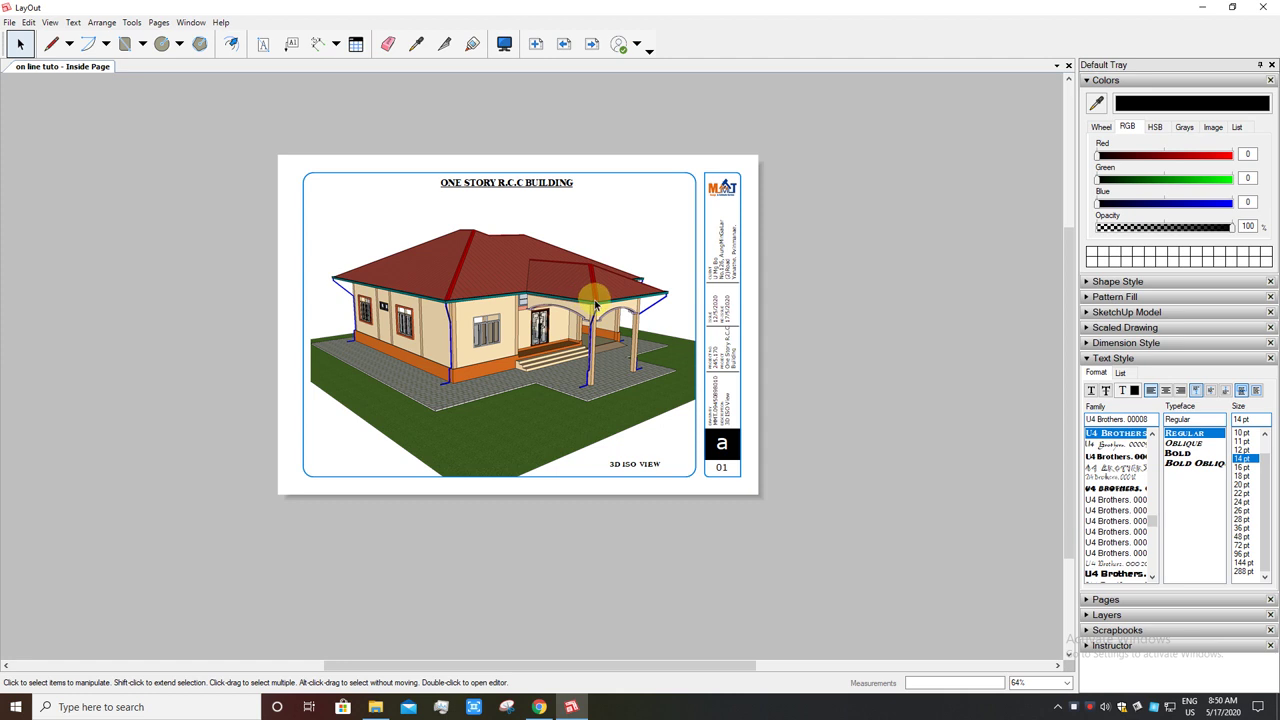
pyautogui.click(590, 45)
pyautogui.click(590, 45)
pyautogui.click(590, 45)
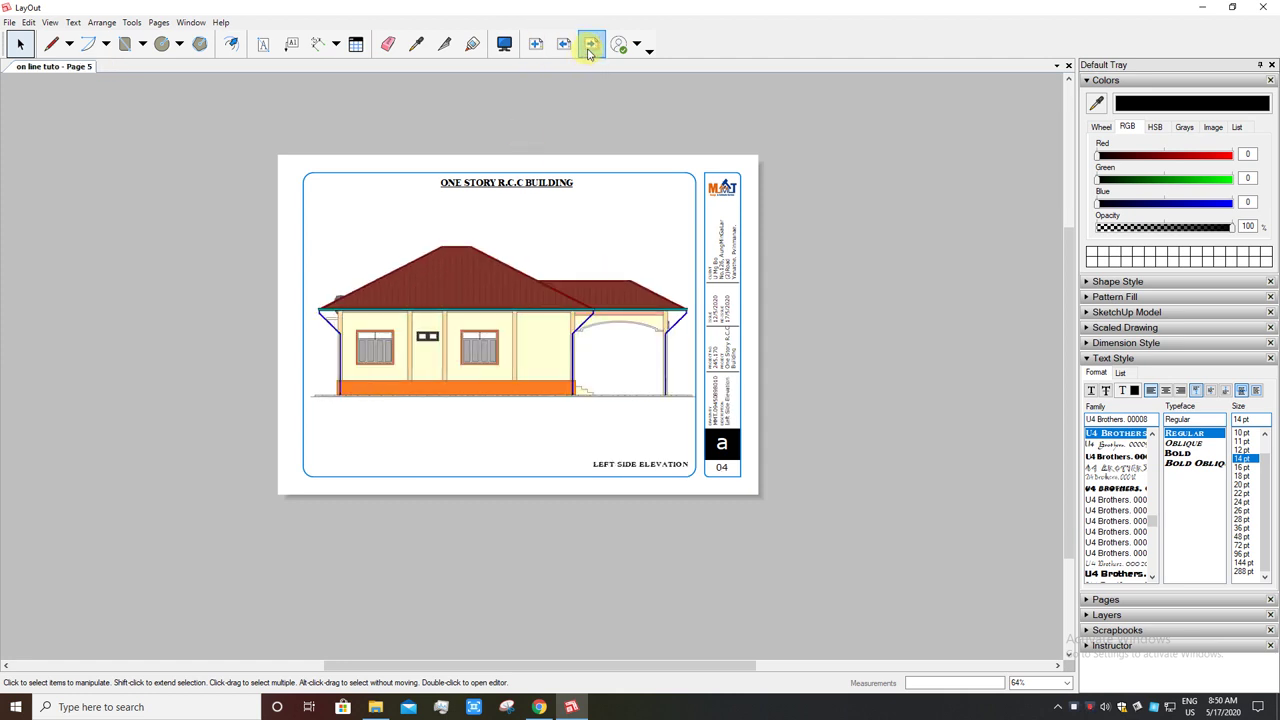
pyautogui.click(590, 45)
pyautogui.click(590, 45)
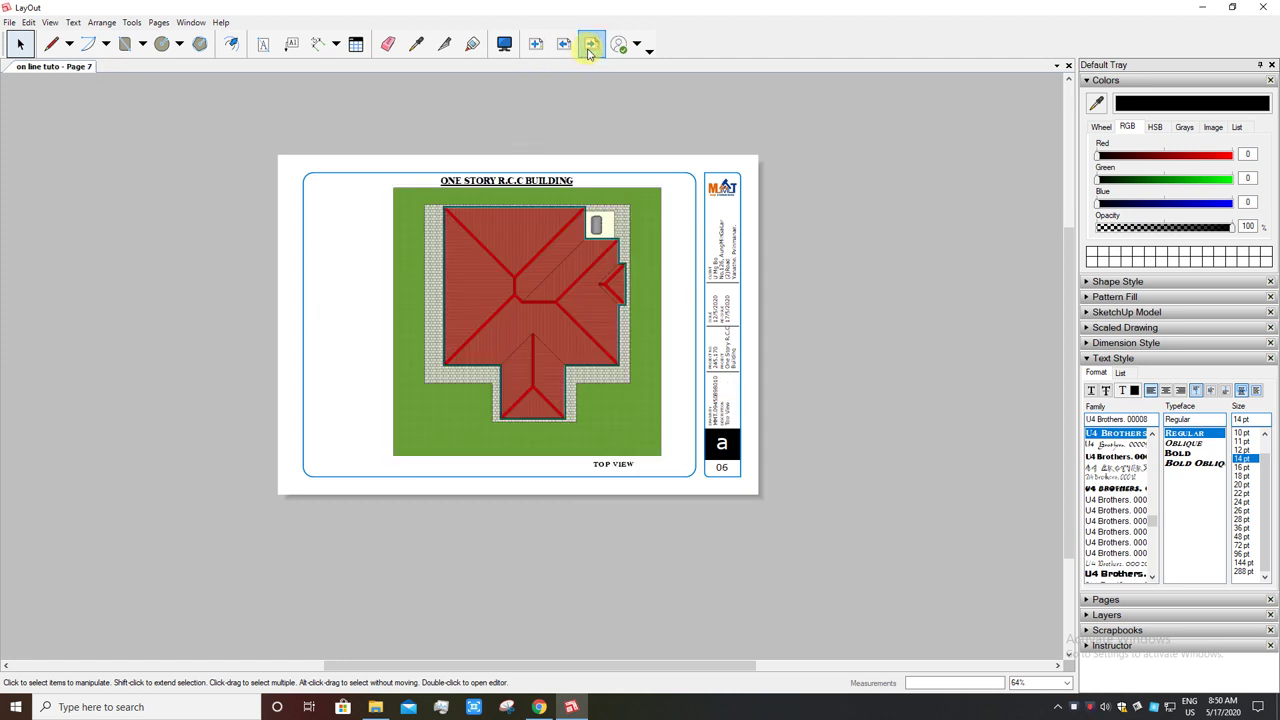
pyautogui.click(590, 45)
pyautogui.click(590, 45)
# Page back through the elevation sheets toward the first sheets.
pyautogui.click(563, 45)
pyautogui.click(563, 45)
pyautogui.click(563, 45)
pyautogui.click(563, 45)
pyautogui.click(563, 45)
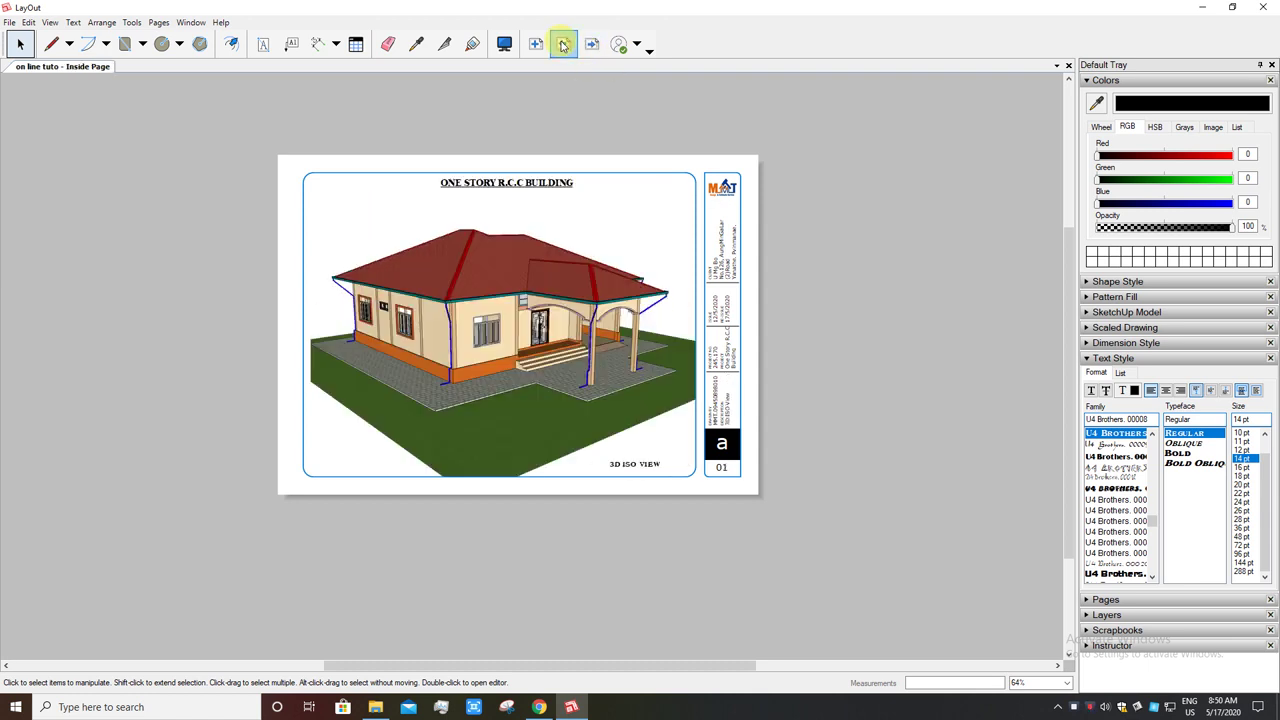
pyautogui.click(563, 45)
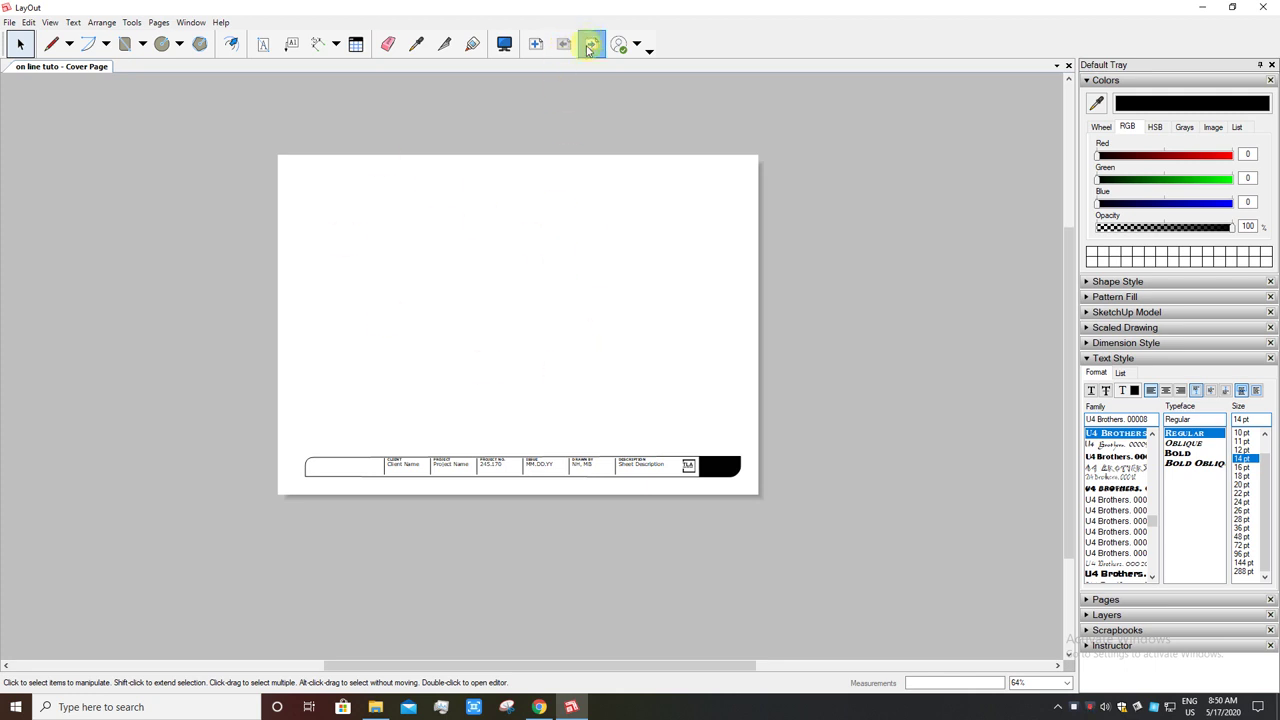
# Check the Inside Page frame, then return to the Cover Page.
pyautogui.click(590, 46)
pyautogui.click(577, 172)
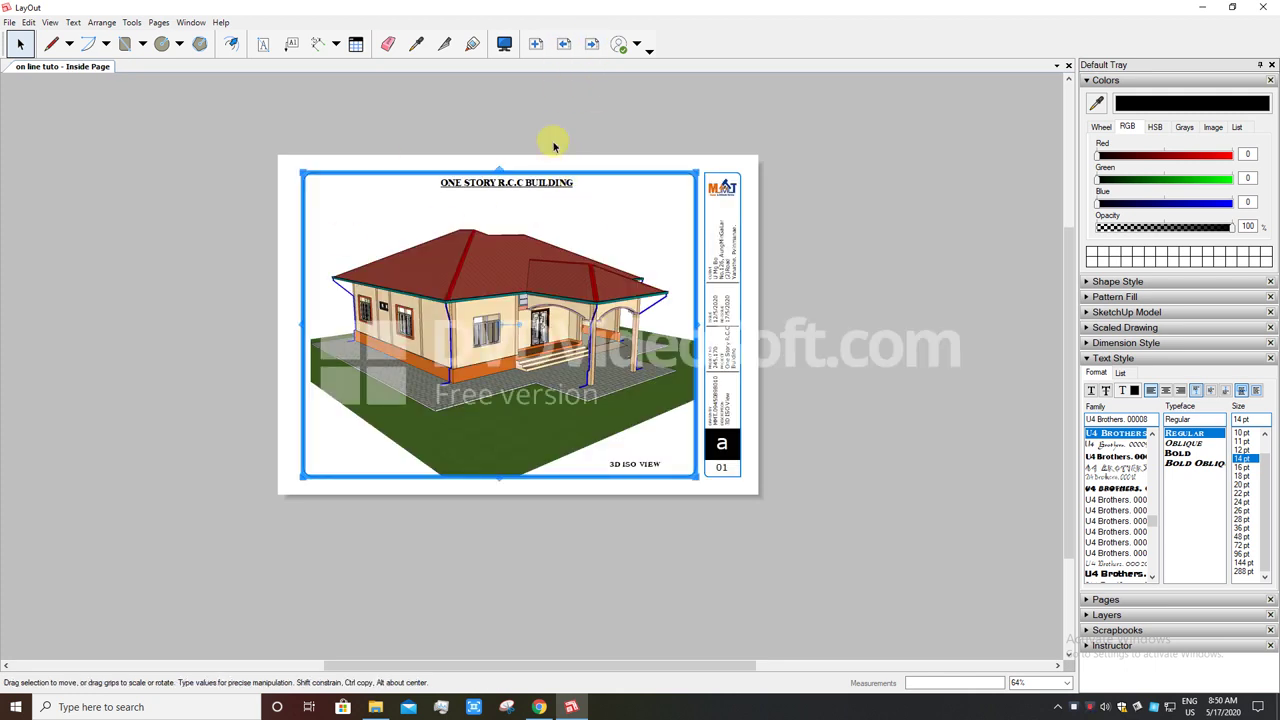
pyautogui.click(563, 45)
# Resize the Cover Page frame: bottom edge above the title block, right edge wider.
pyautogui.click(569, 421)
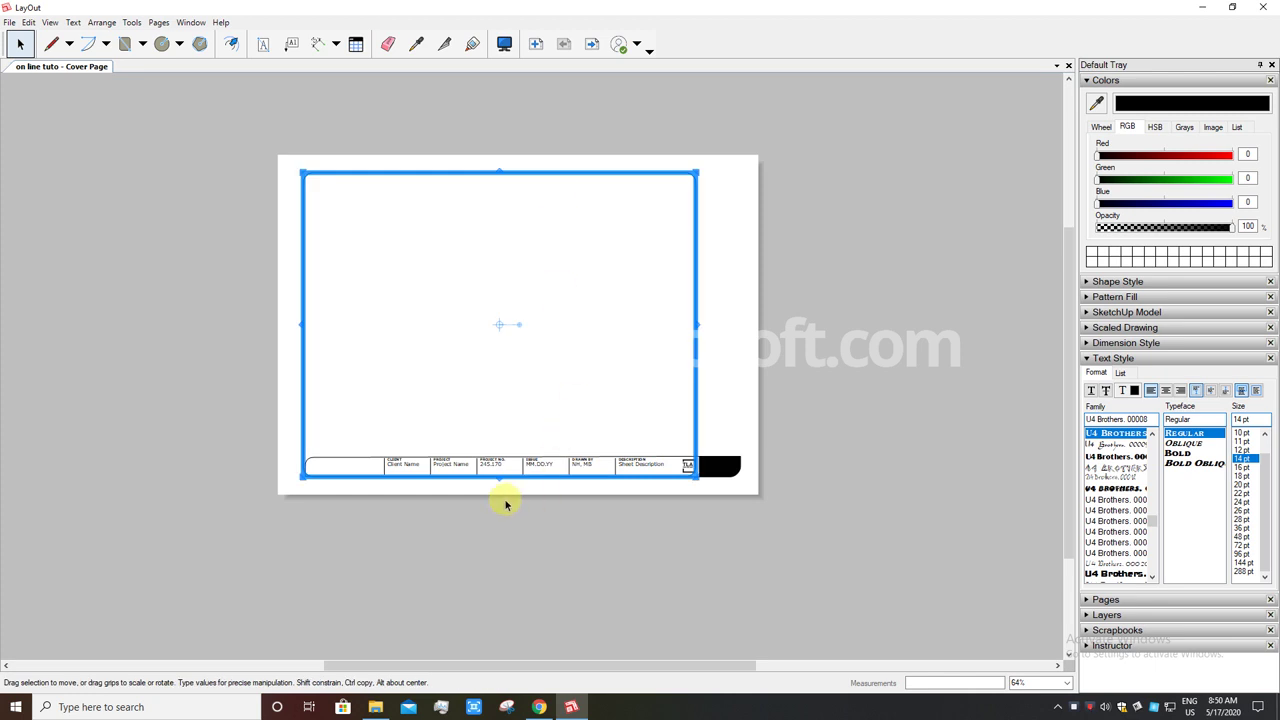
pyautogui.moveTo(500, 476); pyautogui.dragTo(514, 446)
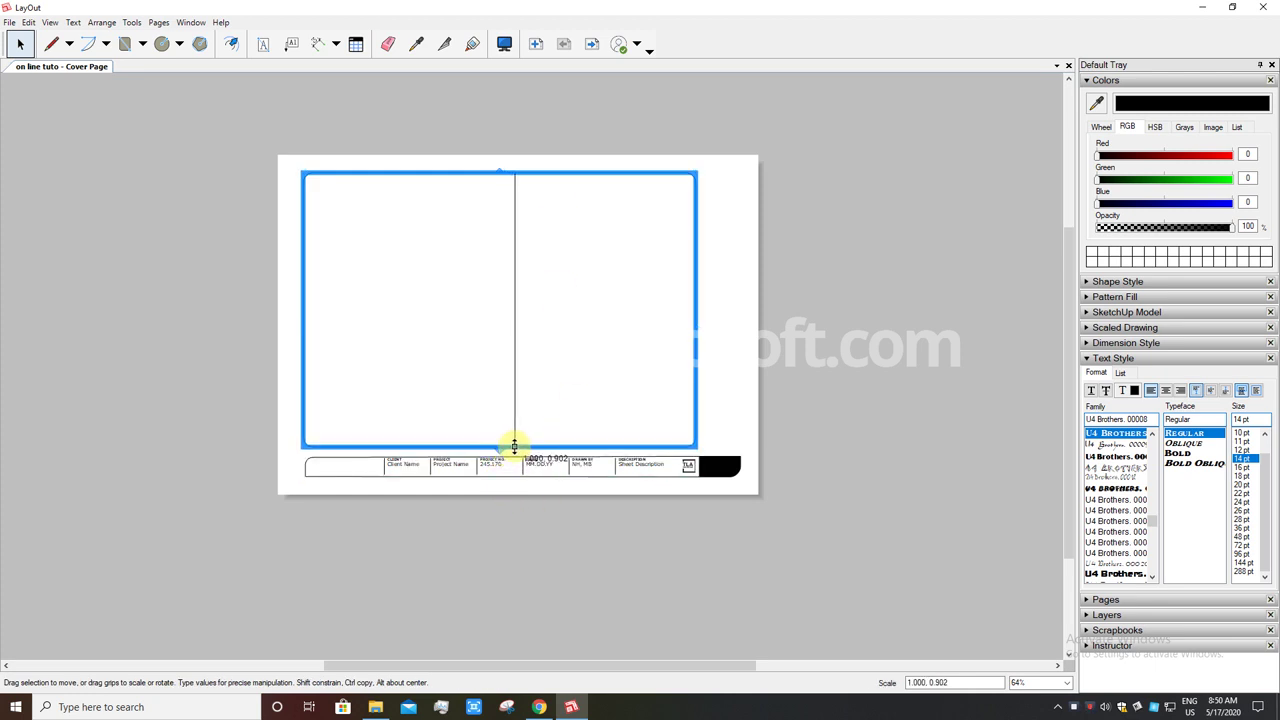
pyautogui.moveTo(697, 311); pyautogui.dragTo(728, 310)
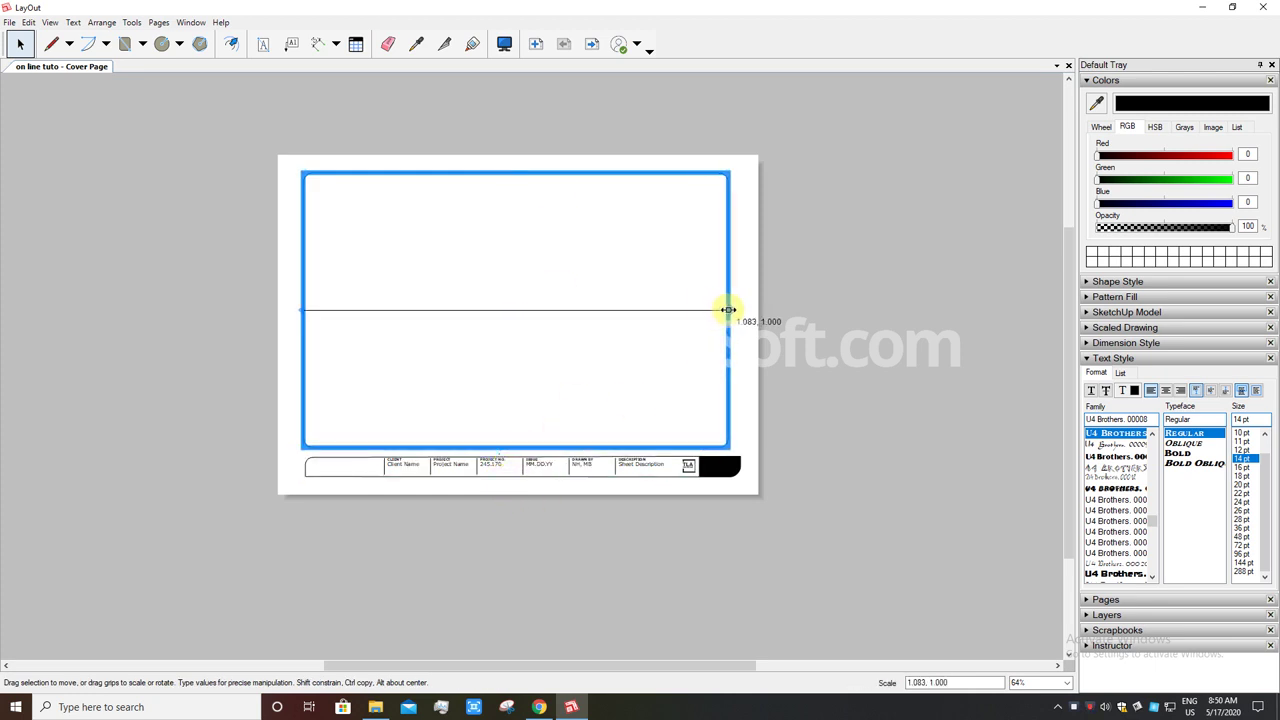
pyautogui.moveTo(728, 310); pyautogui.dragTo(740, 310)
pyautogui.click(881, 400)
pyautogui.scroll(1, 515, 343)
pyautogui.scroll(1, 422, 445)
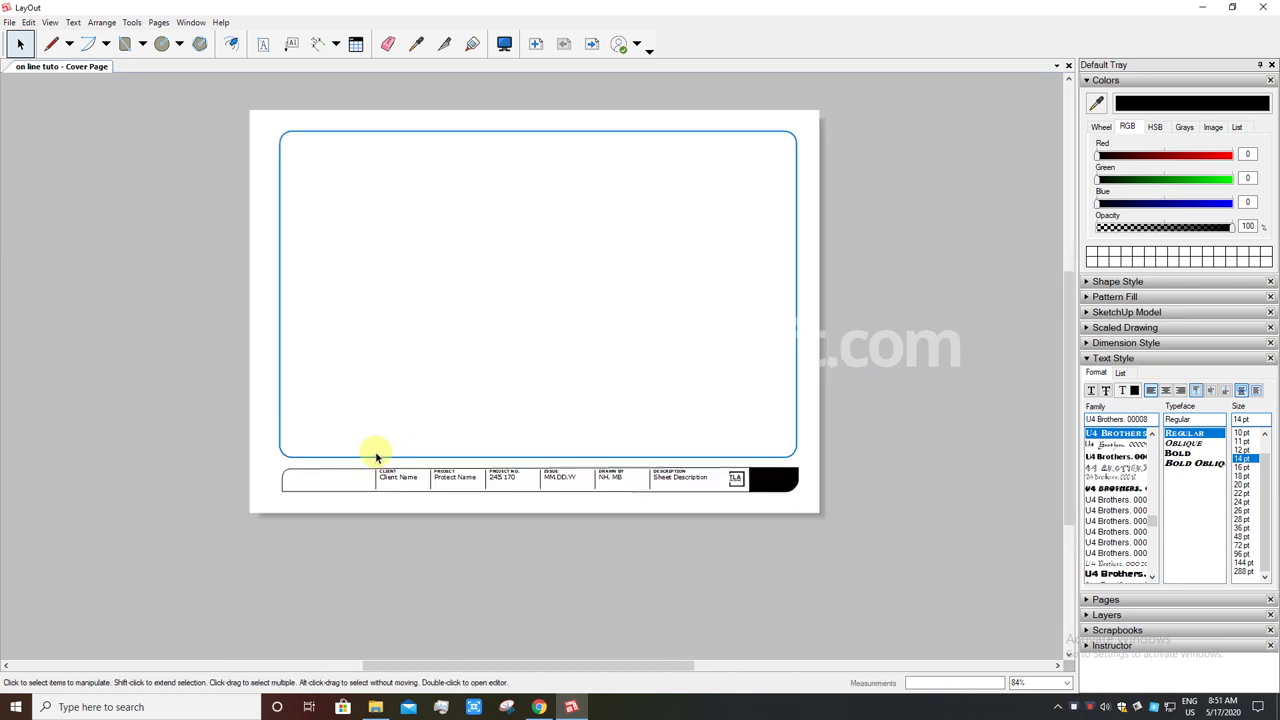
pyautogui.scroll(-2, 390, 450)
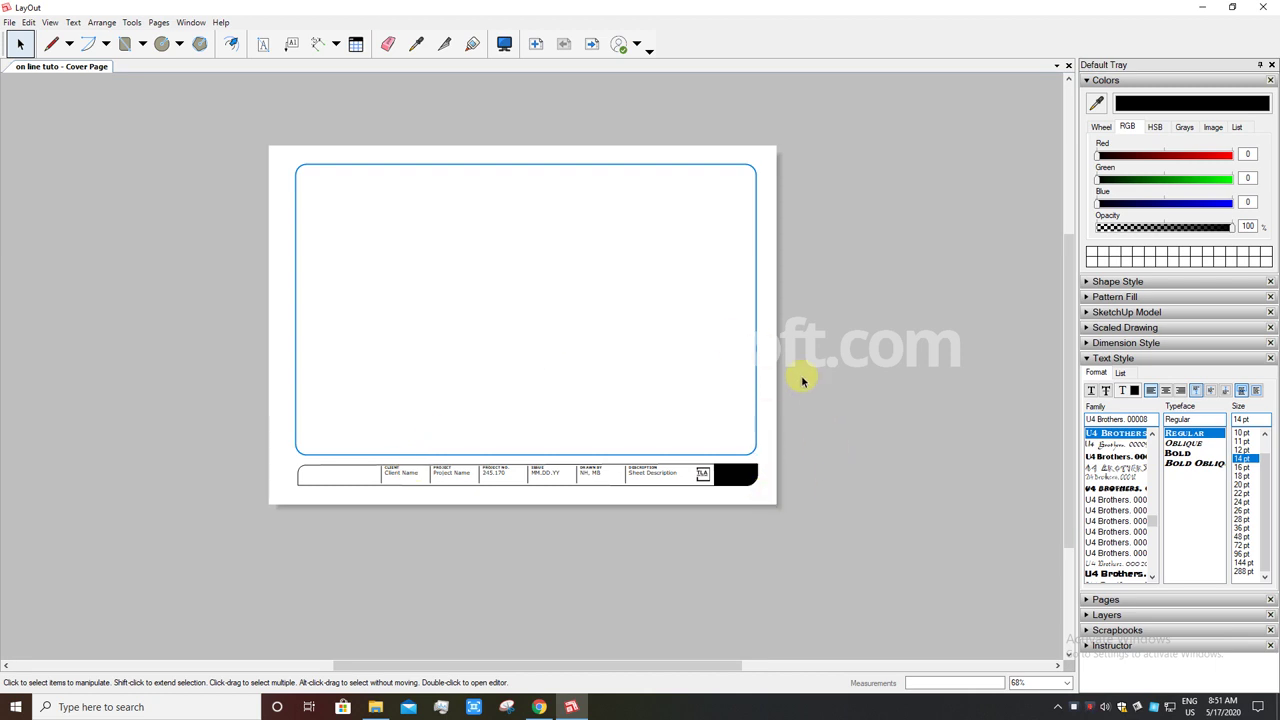
# Page forward from the Inside Page through every sheet to the floor plan.
pyautogui.click(590, 46)
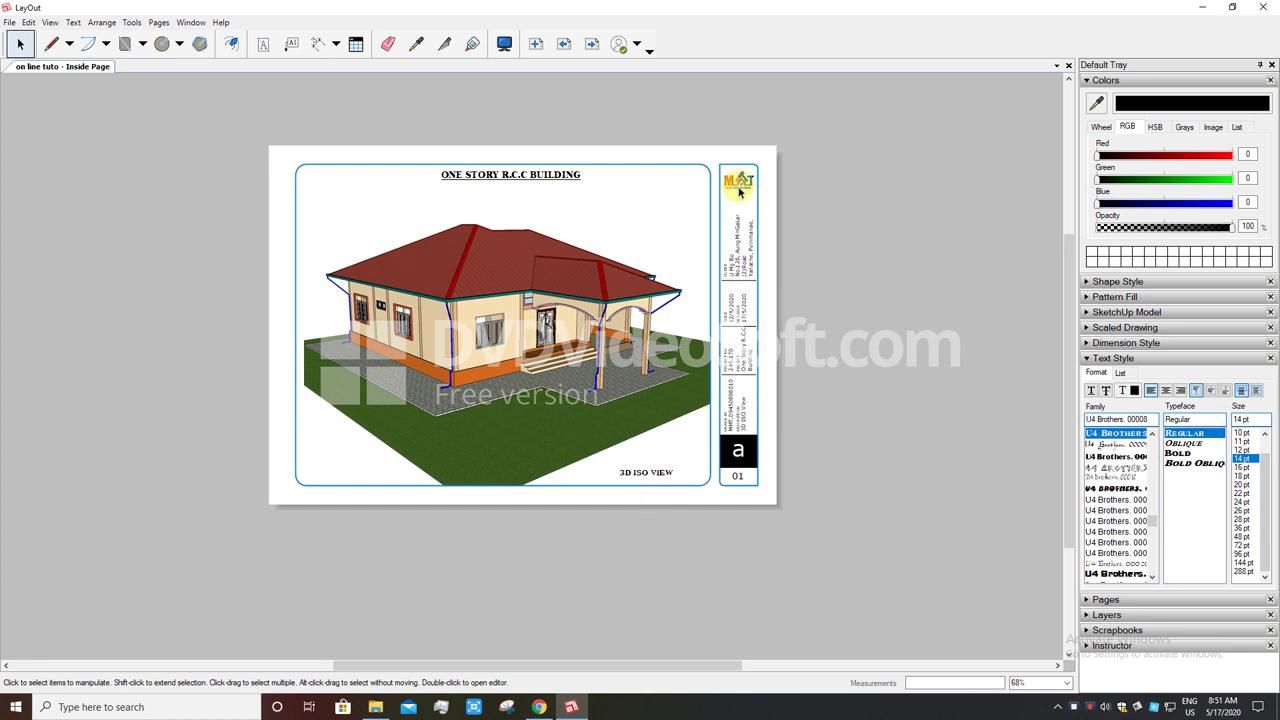
pyautogui.scroll(2, 740, 192)
pyautogui.scroll(2, 745, 204)
pyautogui.scroll(-3, 745, 204)
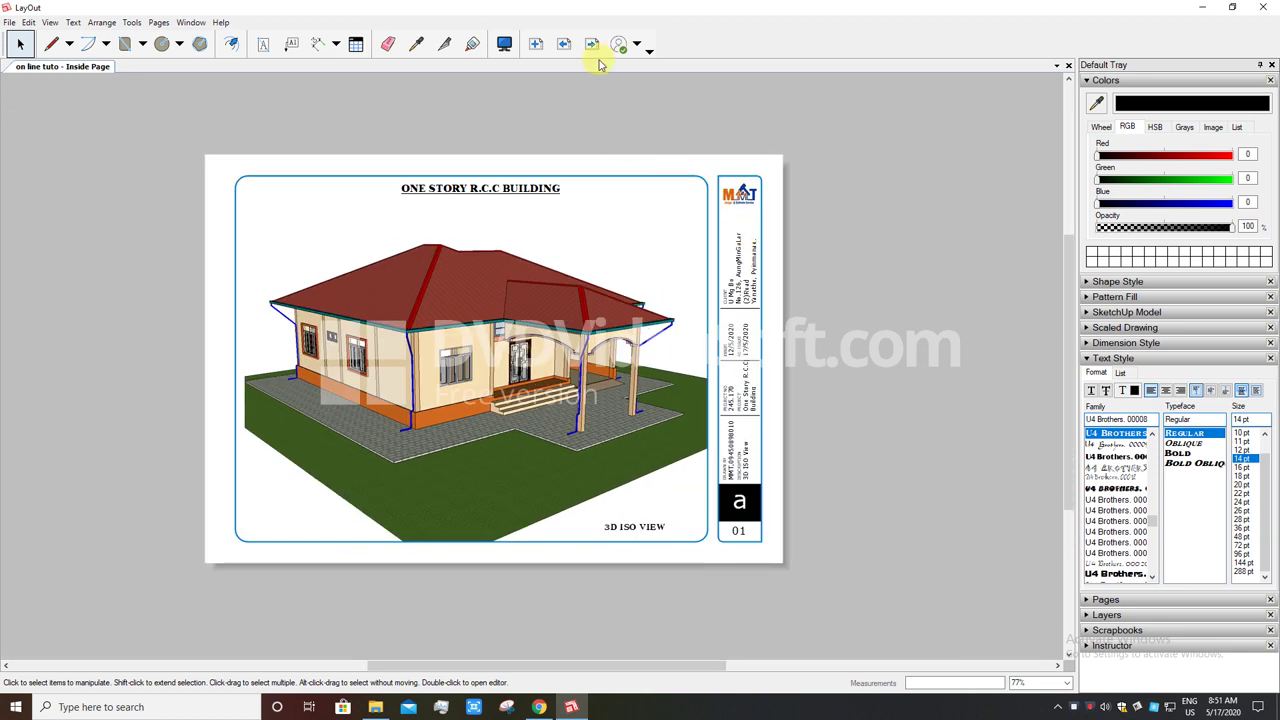
pyautogui.click(592, 46)
pyautogui.click(592, 46)
pyautogui.click(592, 46)
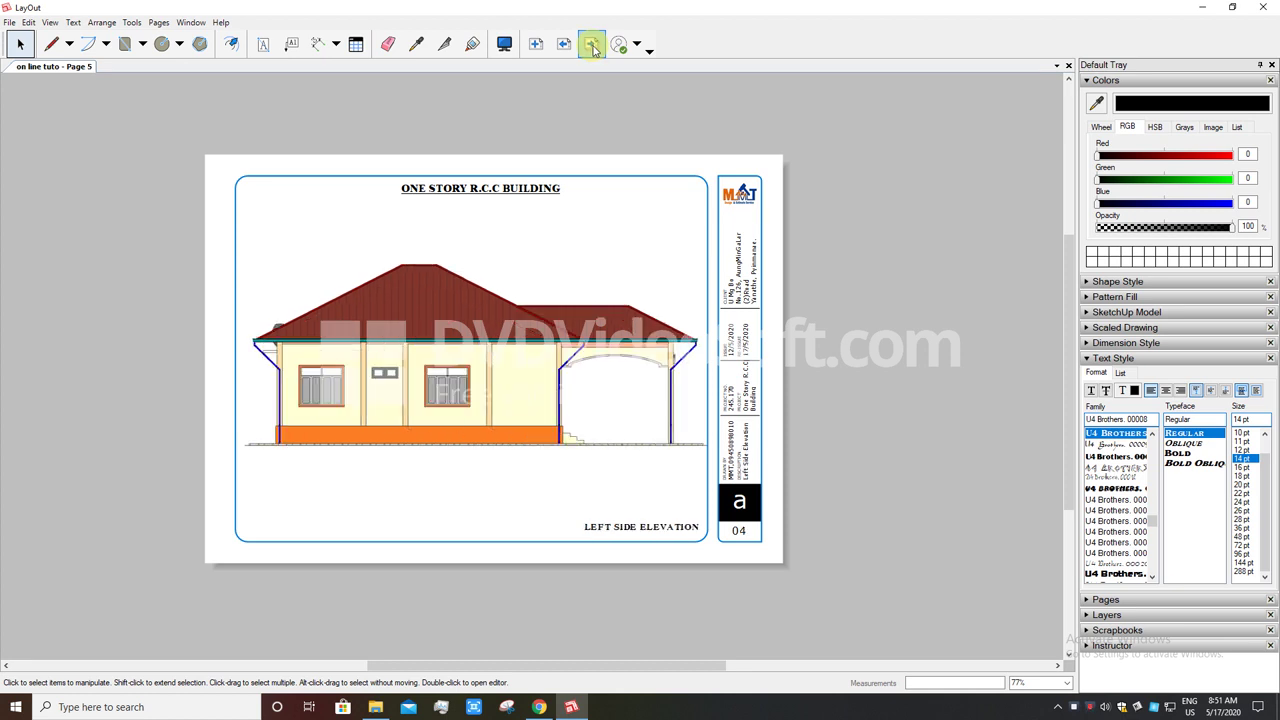
pyautogui.click(592, 46)
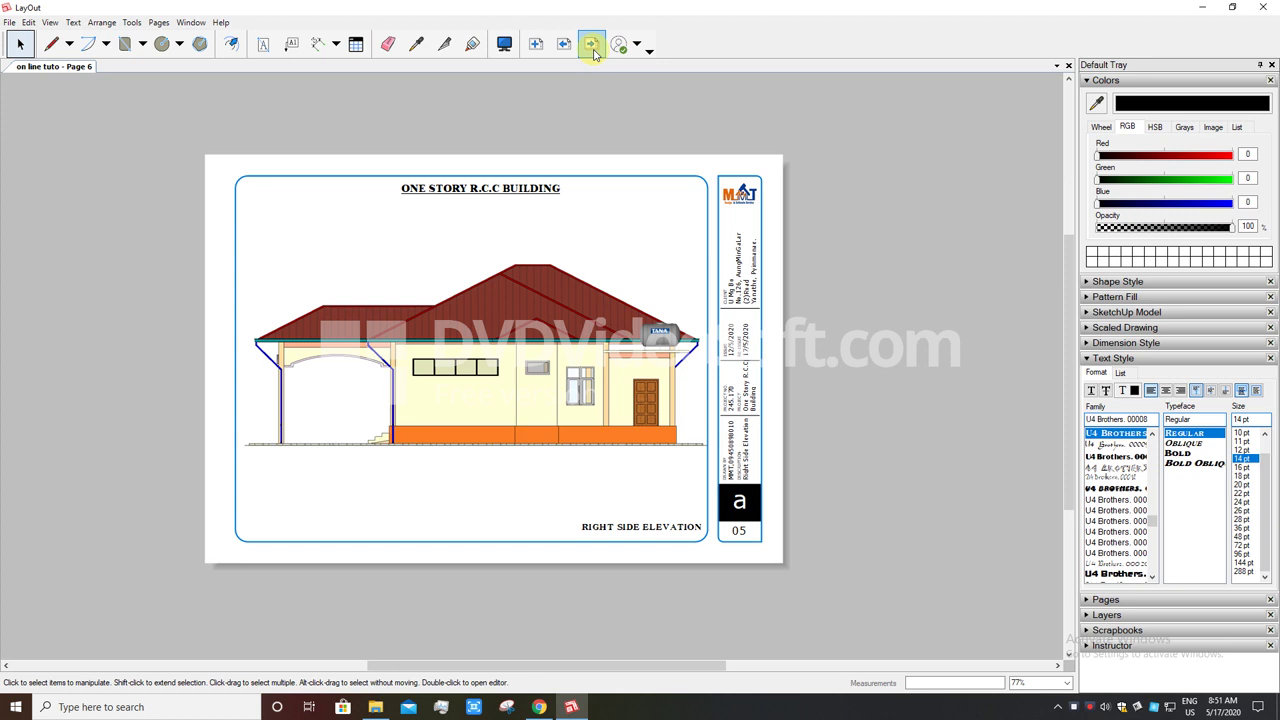
pyautogui.click(592, 46)
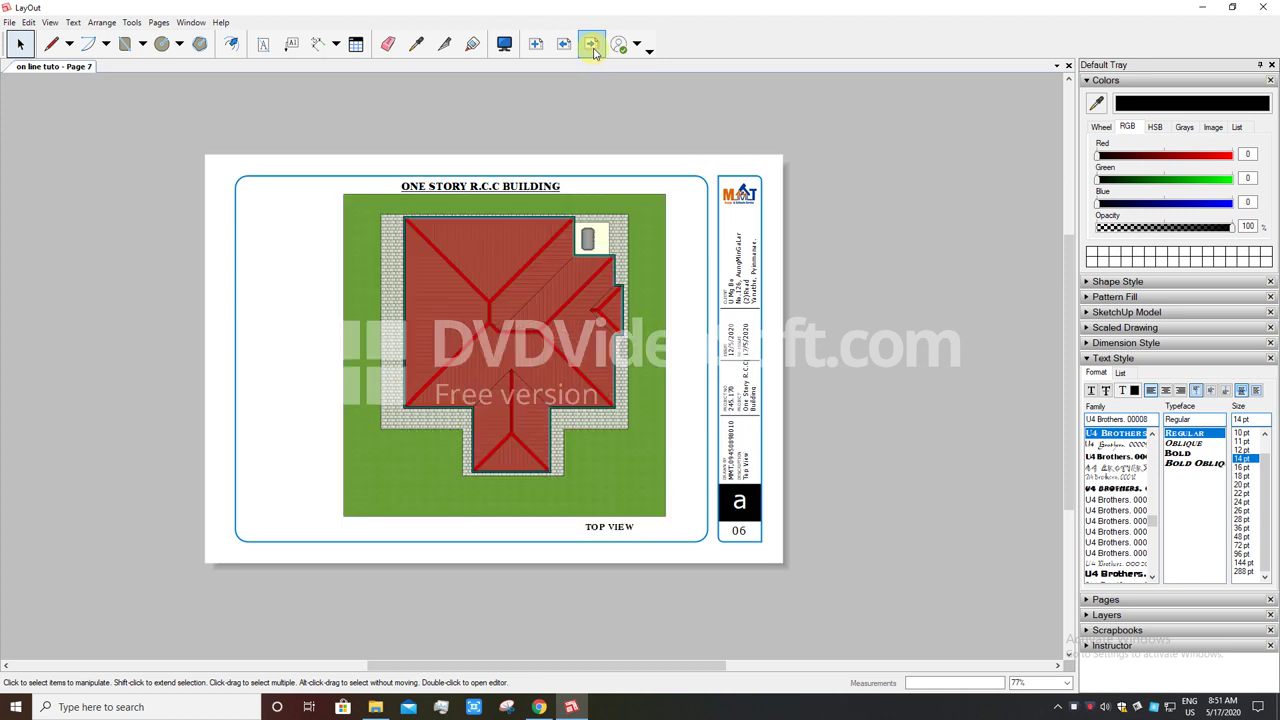
pyautogui.click(592, 46)
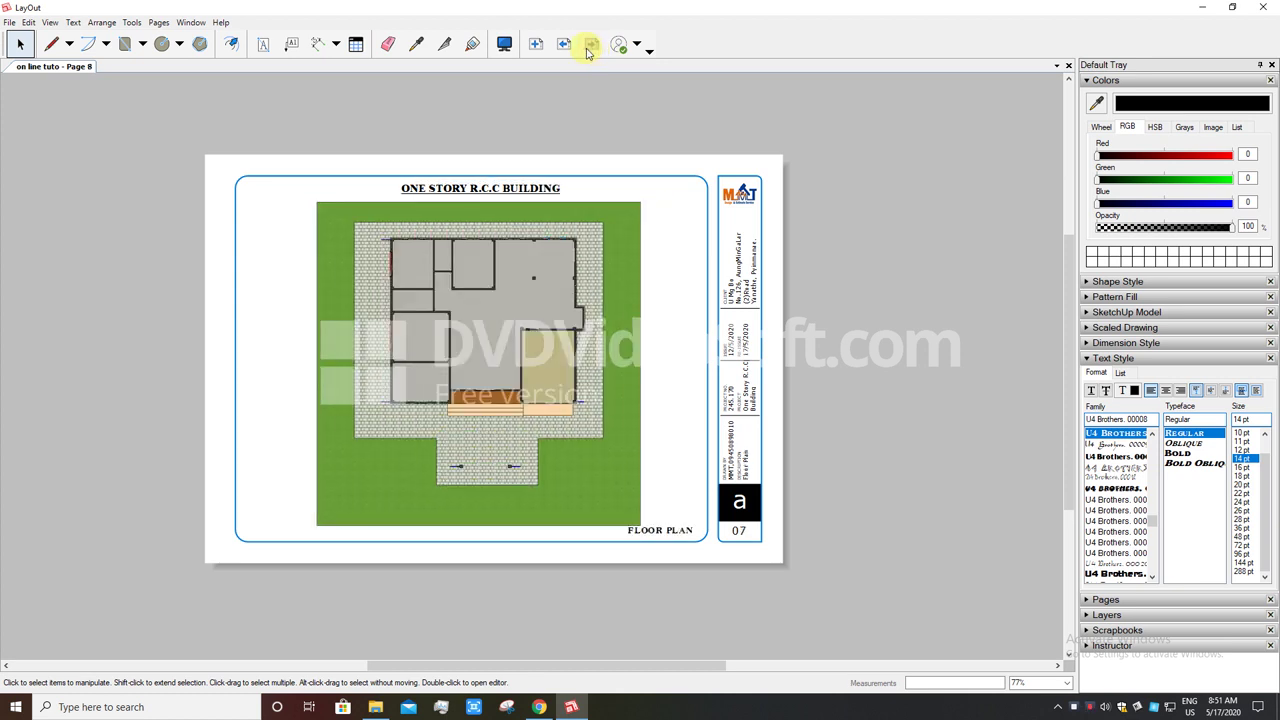
# Page back past the top view and right elevation to the left side elevation.
pyautogui.click(567, 48)
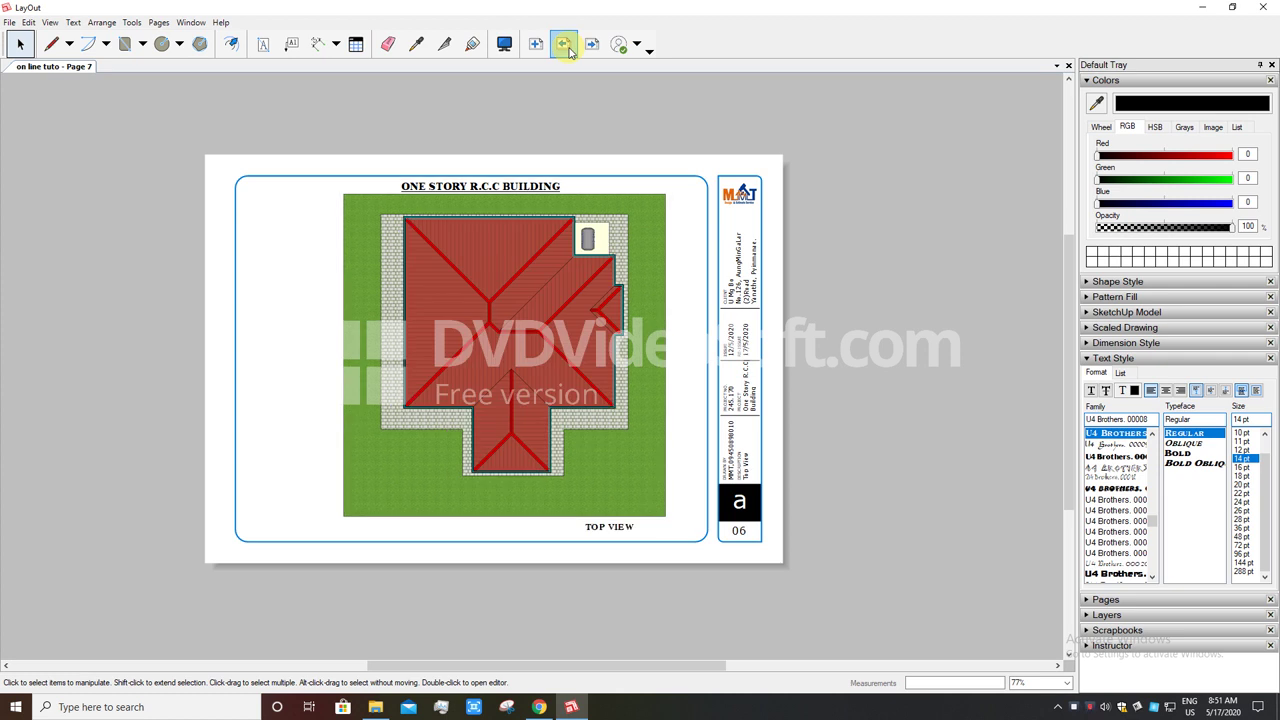
pyautogui.click(567, 48)
pyautogui.click(567, 48)
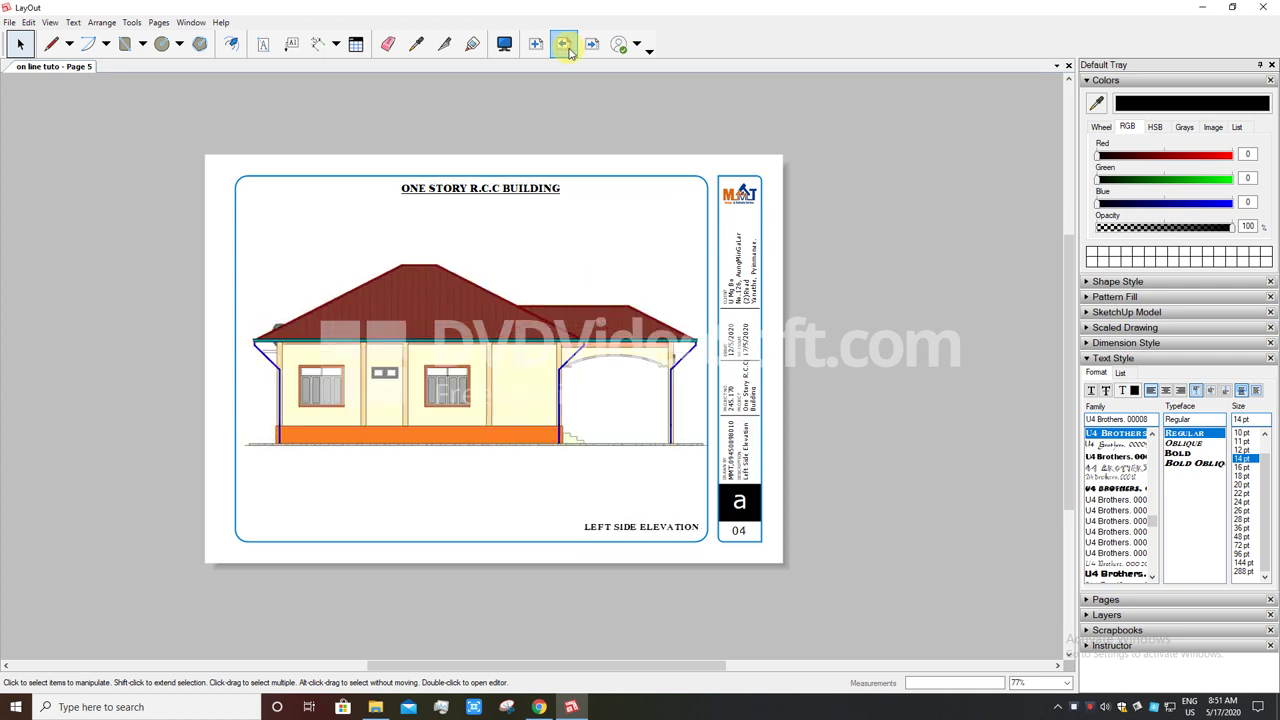